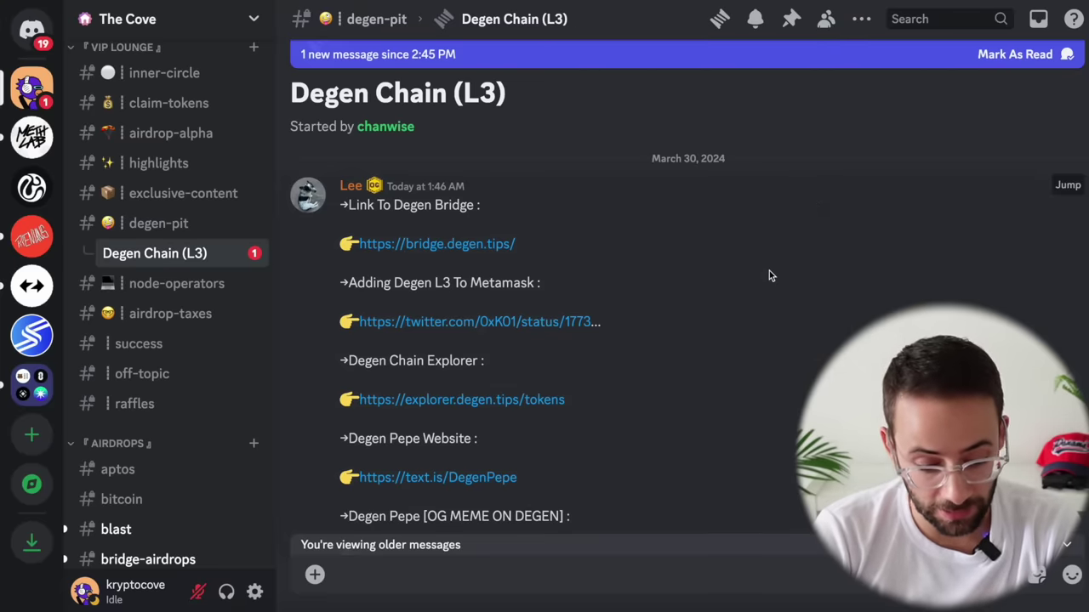
Step: Keep Base as the swap network and enter 0.01 ETH to pay for DEGEN
scroll(769, 270, down, 10)
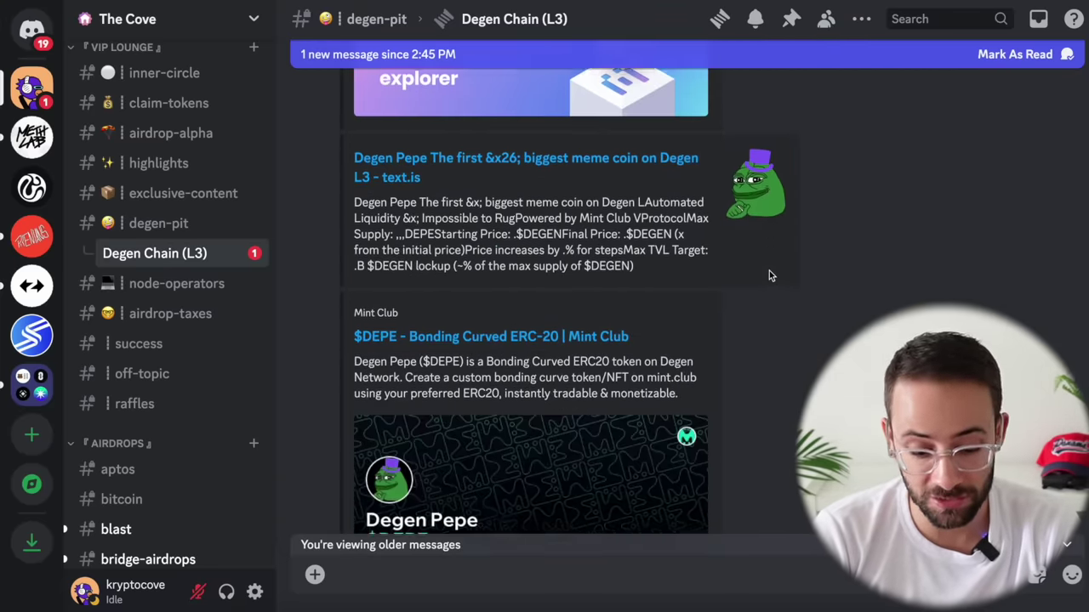
scroll(769, 276, down, 5)
scroll(769, 276, up, 5)
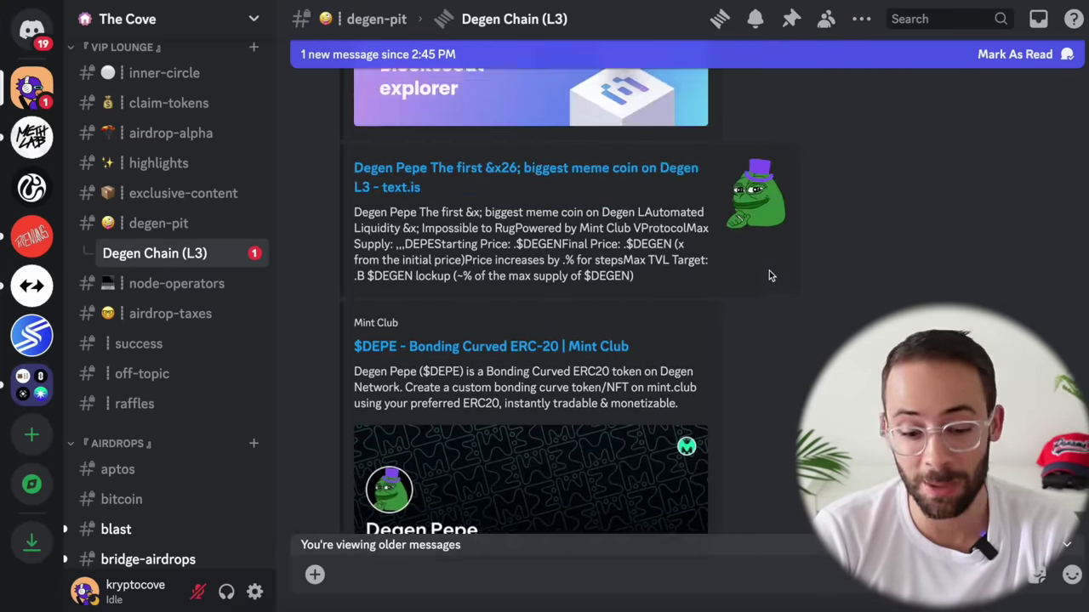
scroll(769, 275, up, 8)
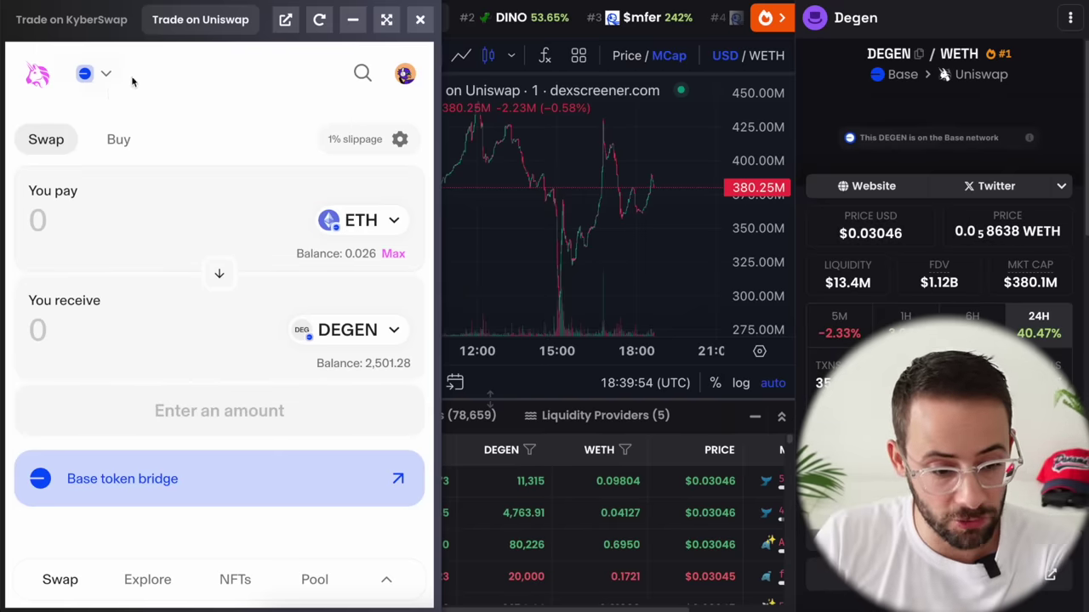
click(105, 77)
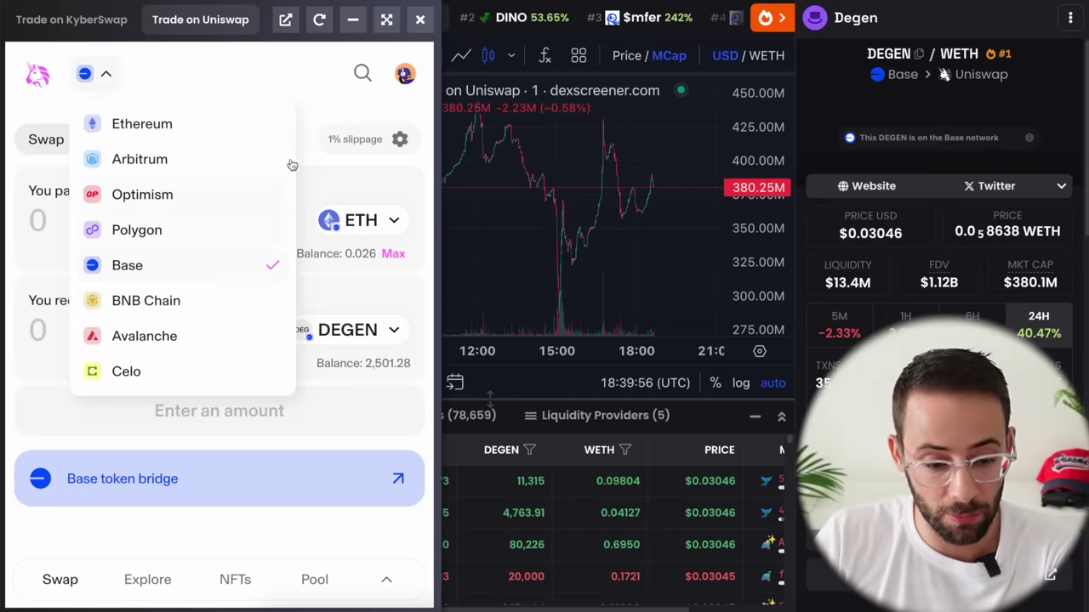
click(304, 78)
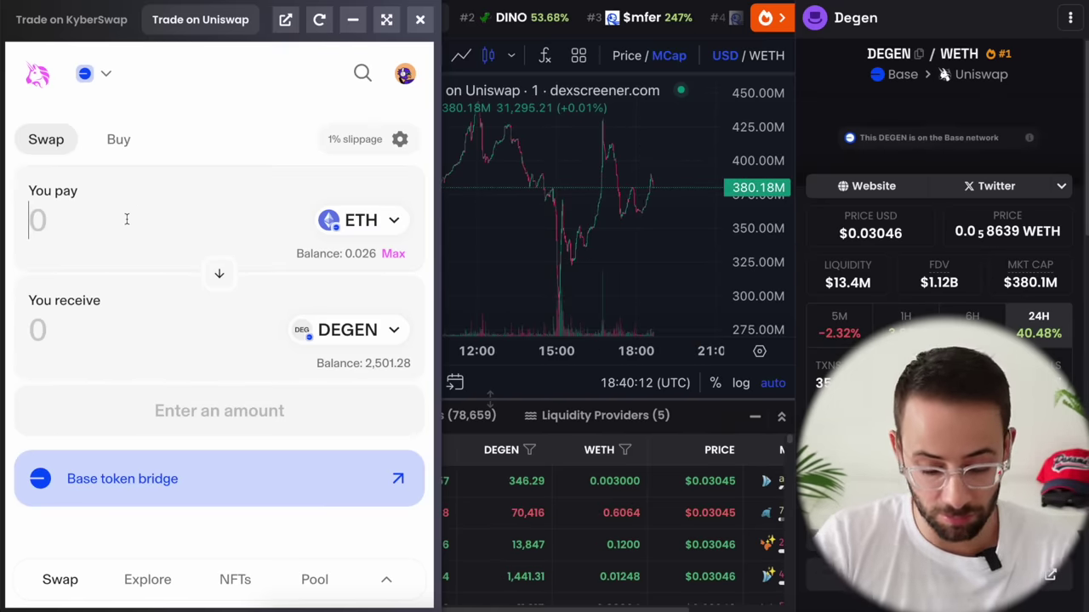
text(0.01)
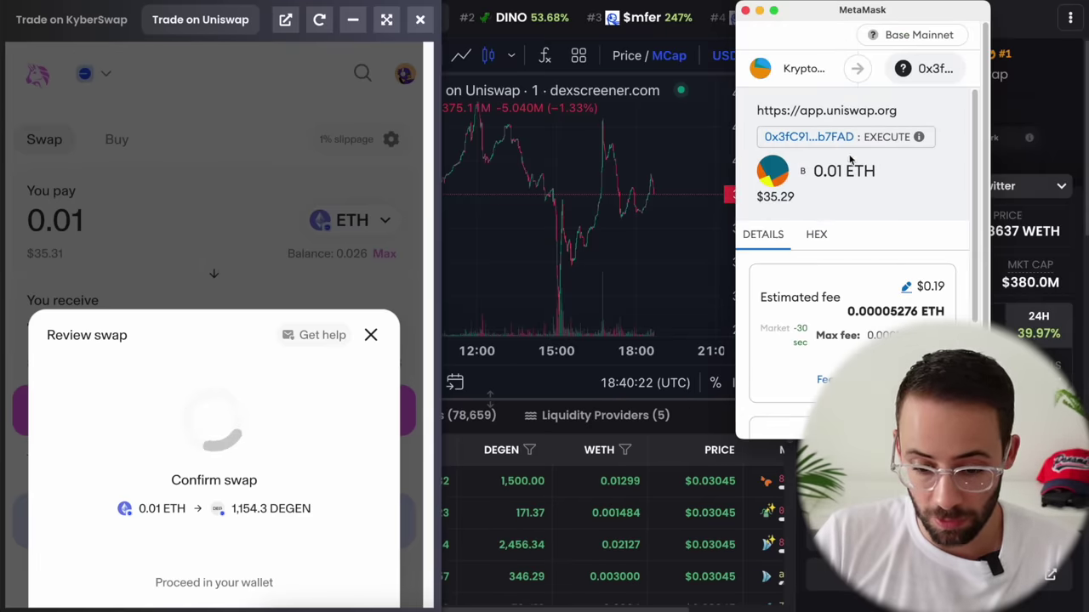
Step: Check the gas fee without changes and review the 0.01 ETH-to-DEGEN swap details in MetaMask
click(907, 289)
click(972, 59)
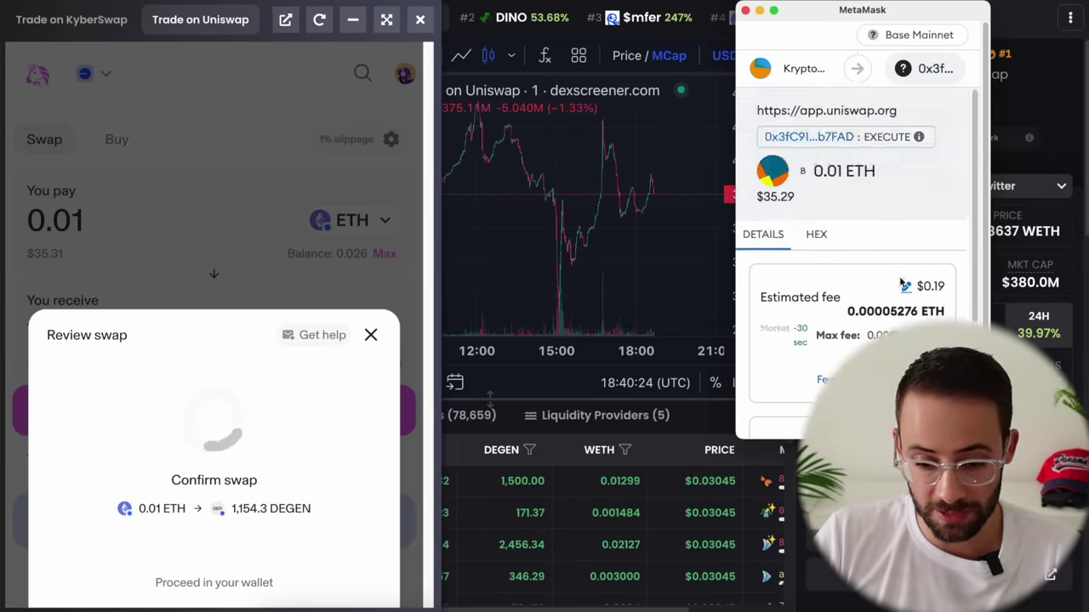
scroll(851, 255, down, 3)
scroll(851, 256, up, 3)
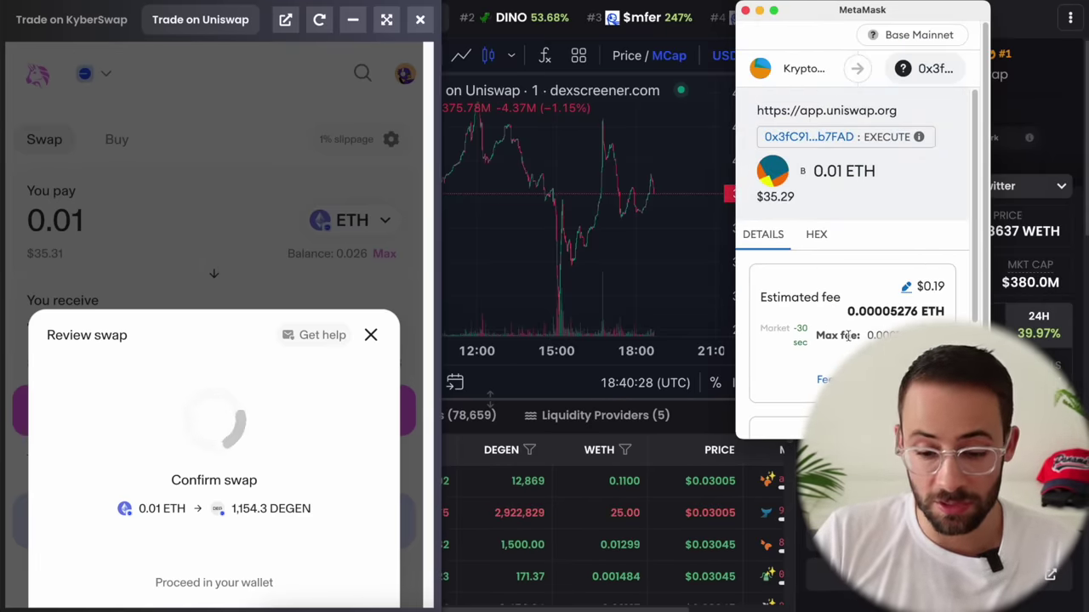
scroll(850, 256, down, 2)
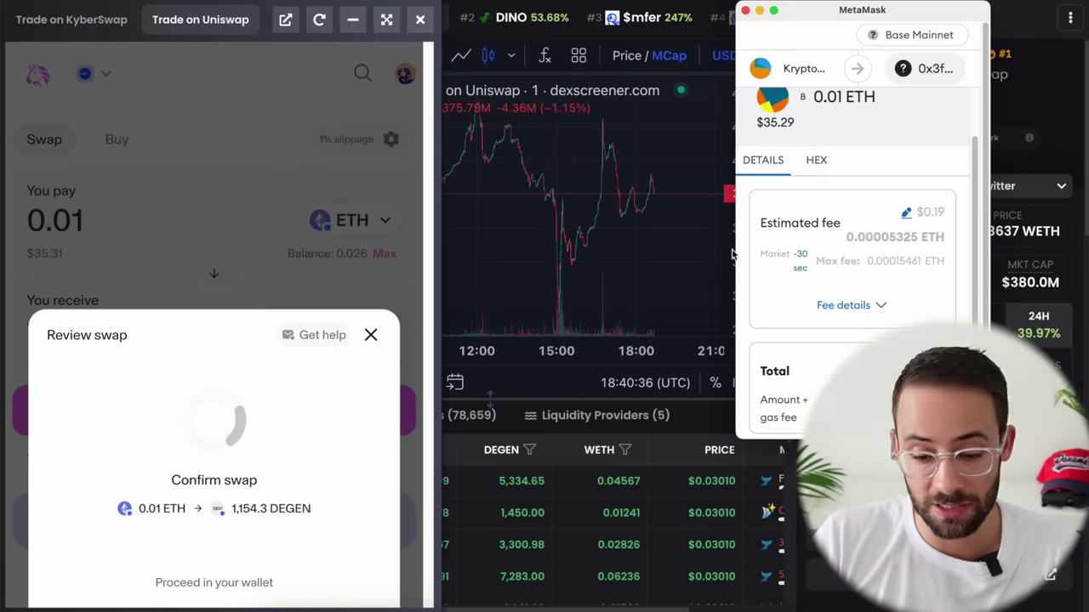
scroll(851, 255, down, 3)
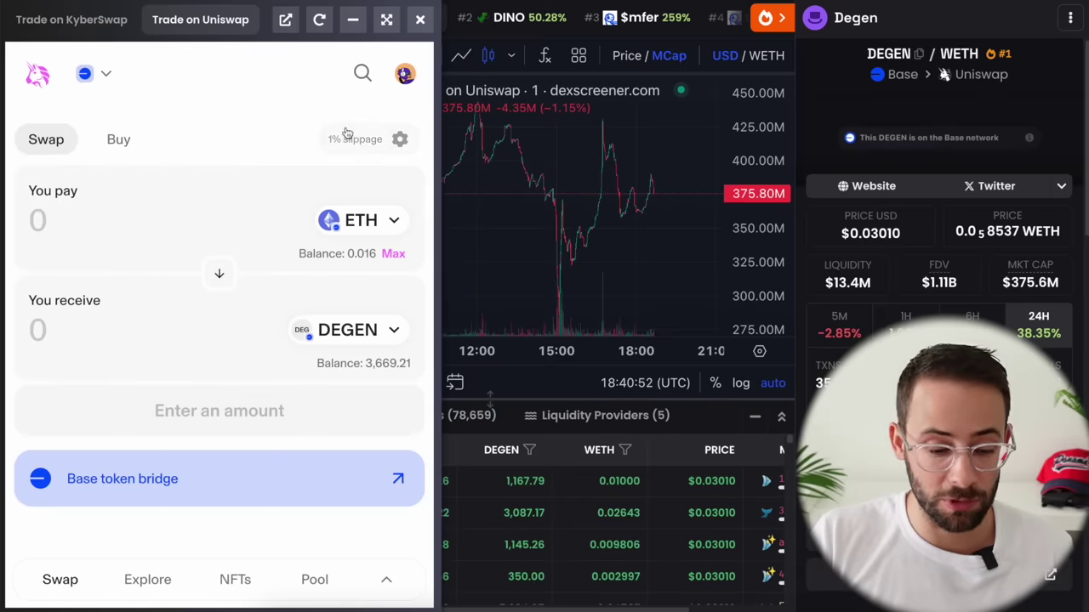
Step: Set a custom 1% max slippage and switch the DEGEN/WETH chart to 1-hour candles
click(399, 139)
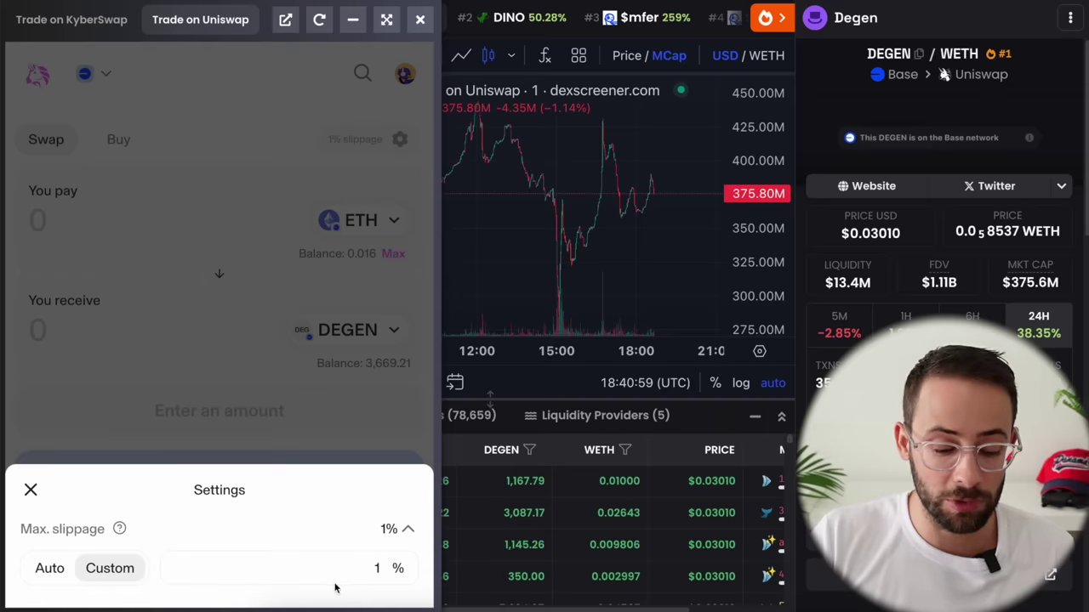
click(377, 569)
text(1)
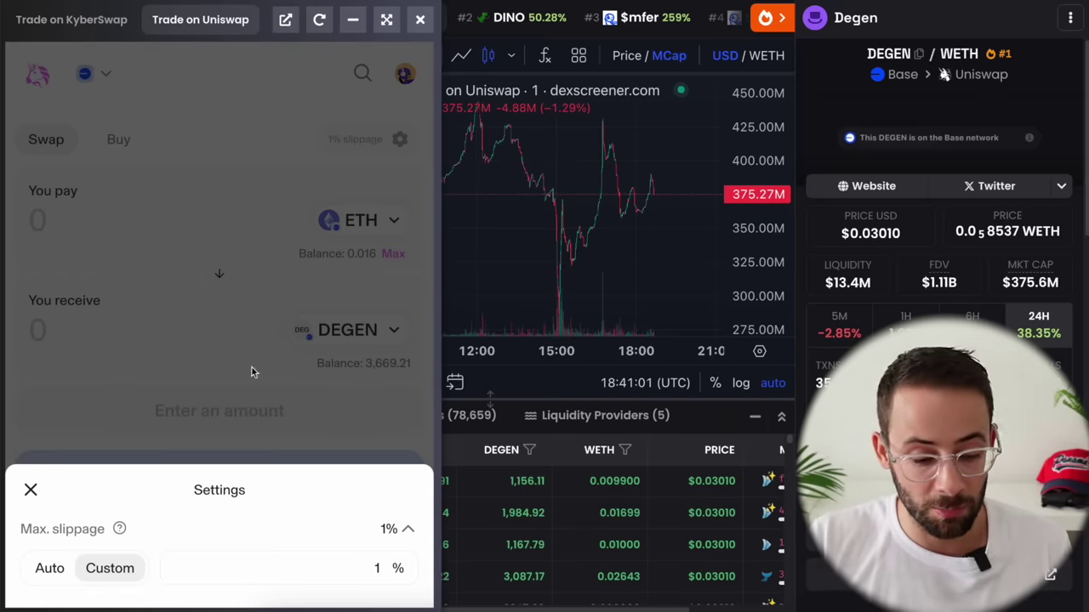
click(225, 322)
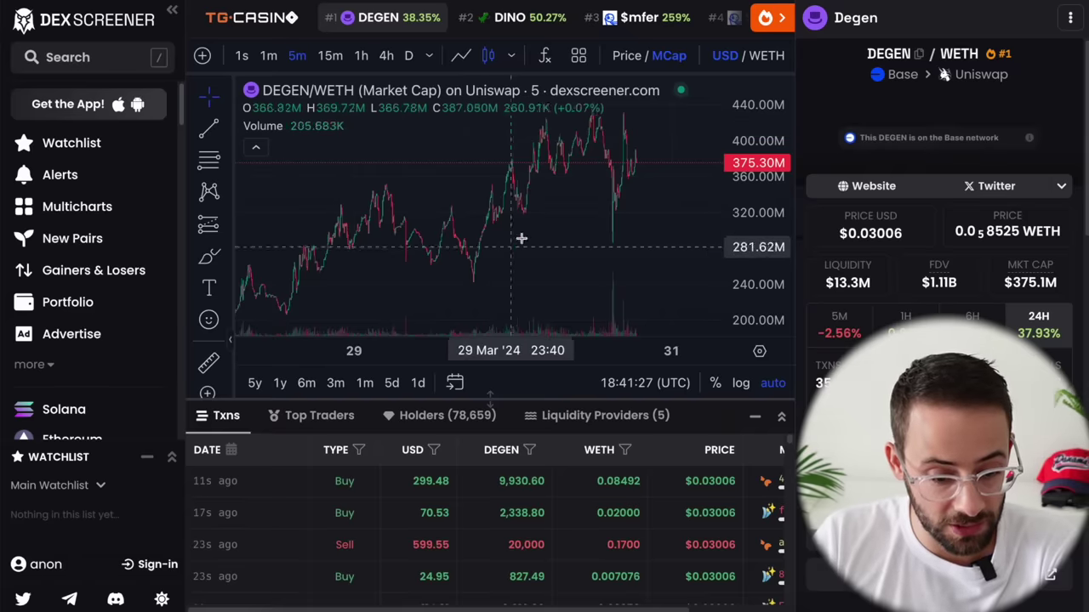
click(363, 56)
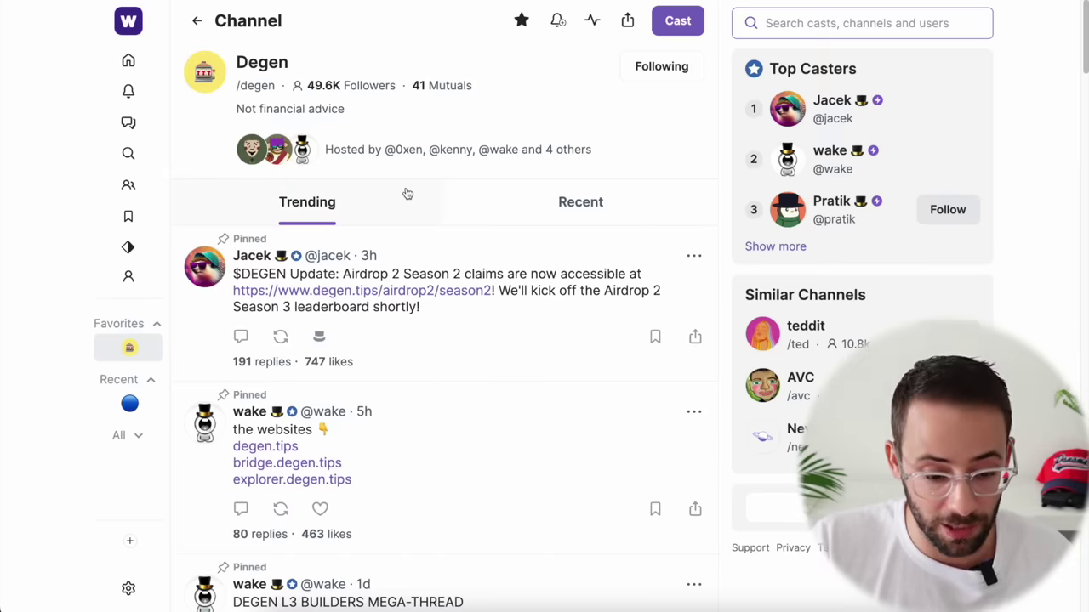
Step: Scroll through the /degen channel's pinned casts to the Airdrop 2 Season 2 announcement
scroll(483, 364, down, 1)
scroll(481, 359, down, 1)
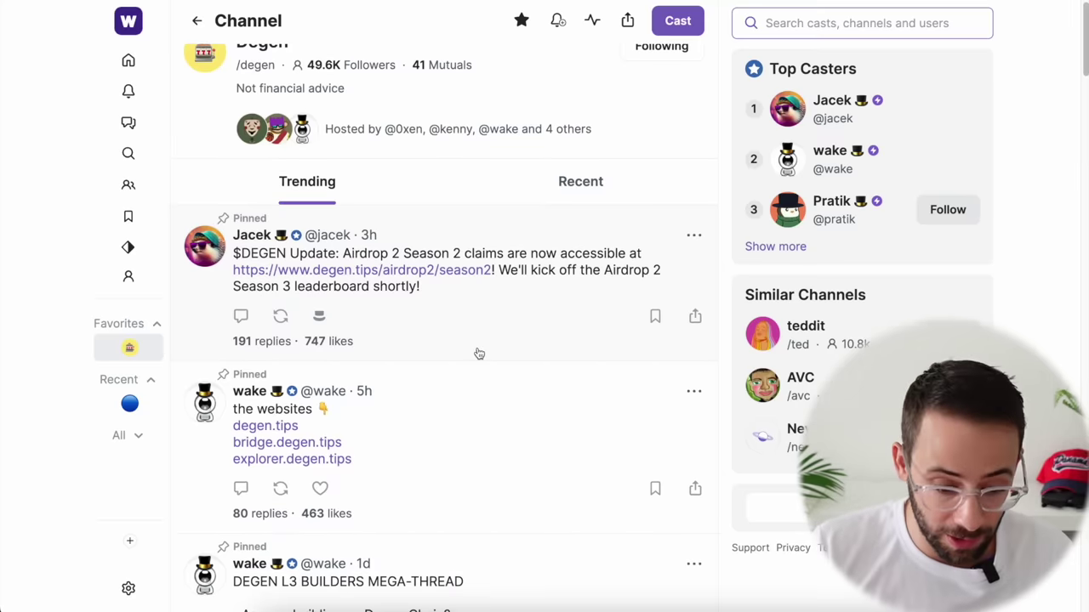
scroll(444, 418, down, 1)
scroll(449, 406, up, 1)
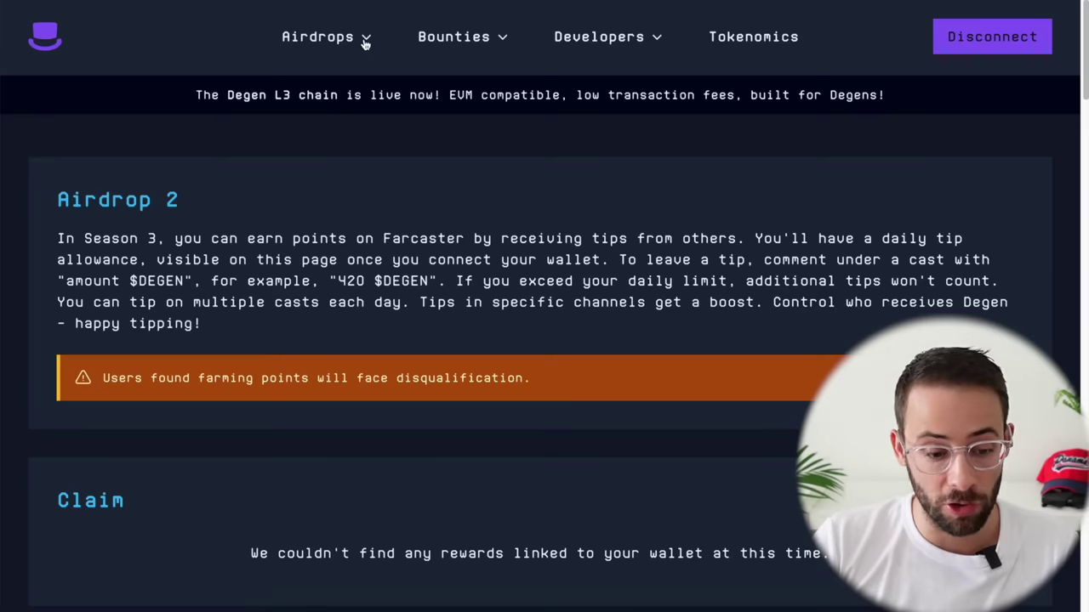
Step: Scroll to Claim and Tip Allowance and highlight the 10k $DEGEN holding requirement
scroll(231, 267, down, 1)
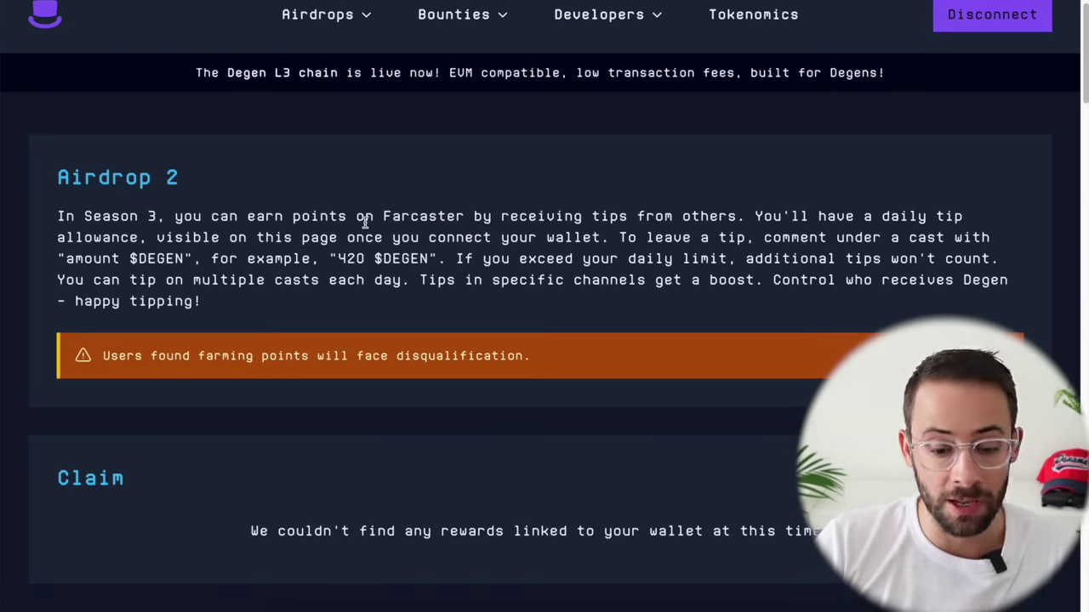
scroll(368, 322, up, 1)
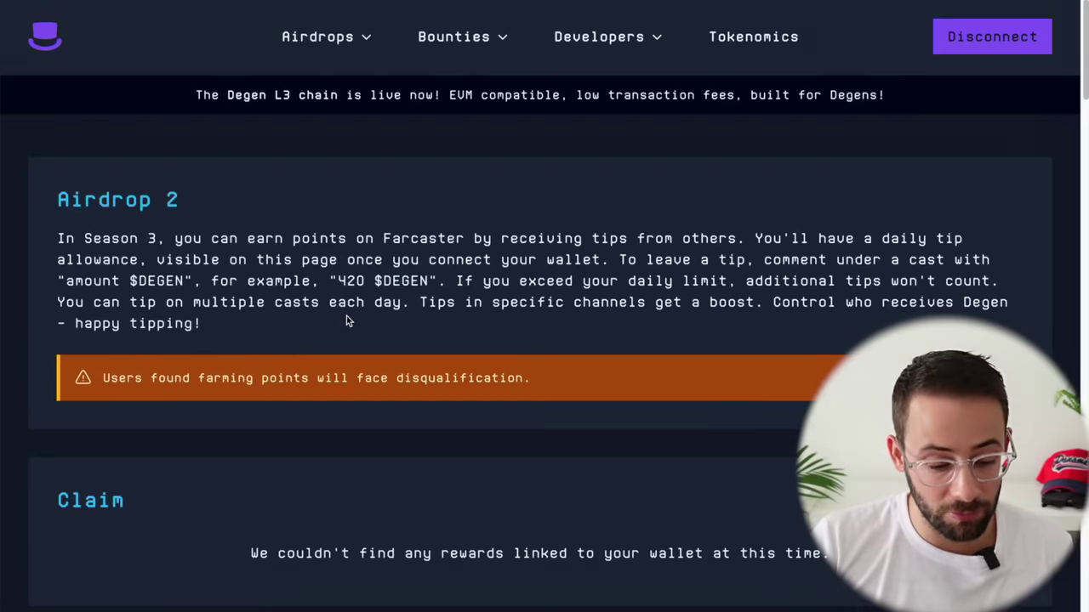
scroll(349, 319, down, 5)
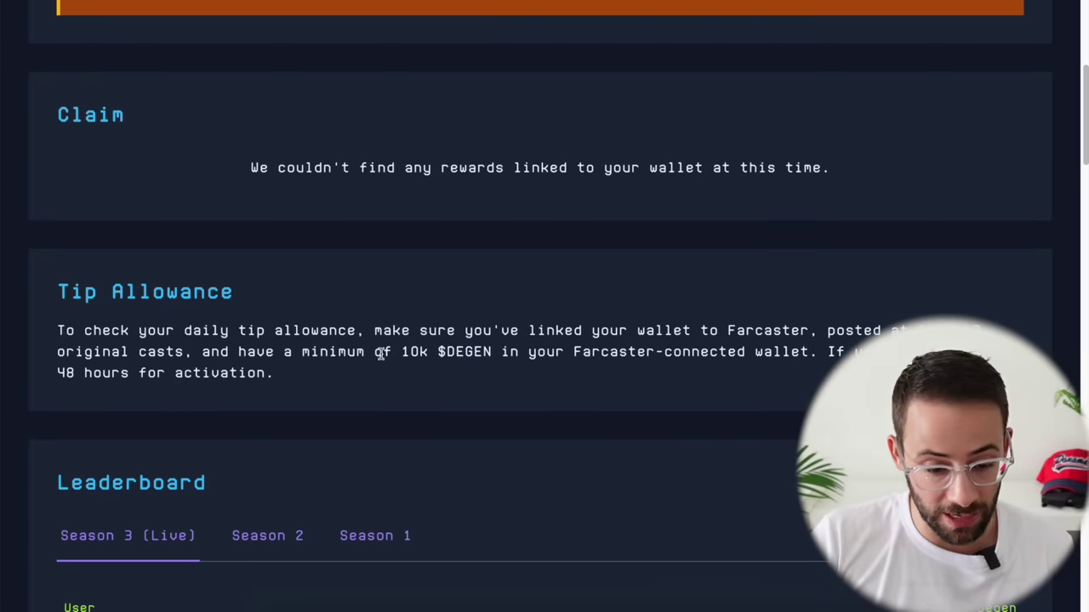
drag(403, 351, 809, 359)
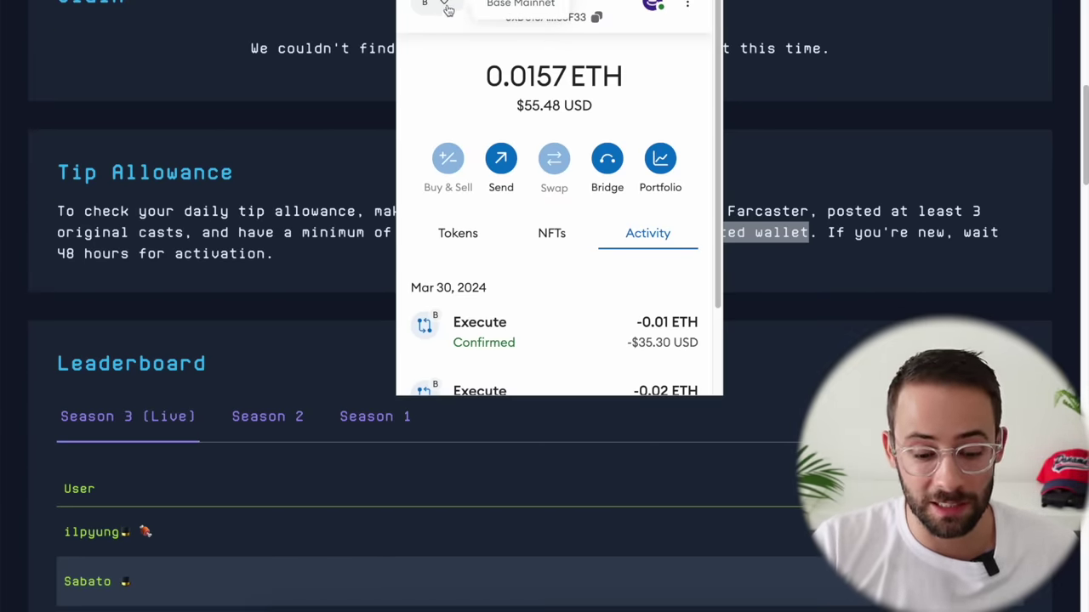
Step: Confirm the 3672.07381 DEGEN balance in MetaMask's Tokens list, then close the wallet
click(459, 233)
scroll(527, 290, down, 4)
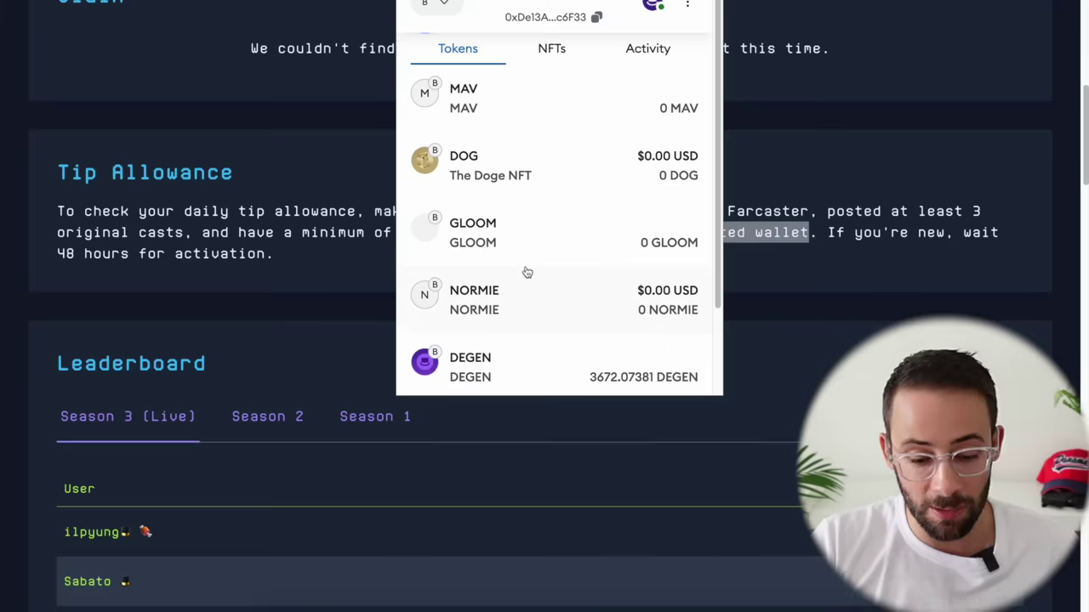
scroll(528, 272, down, 3)
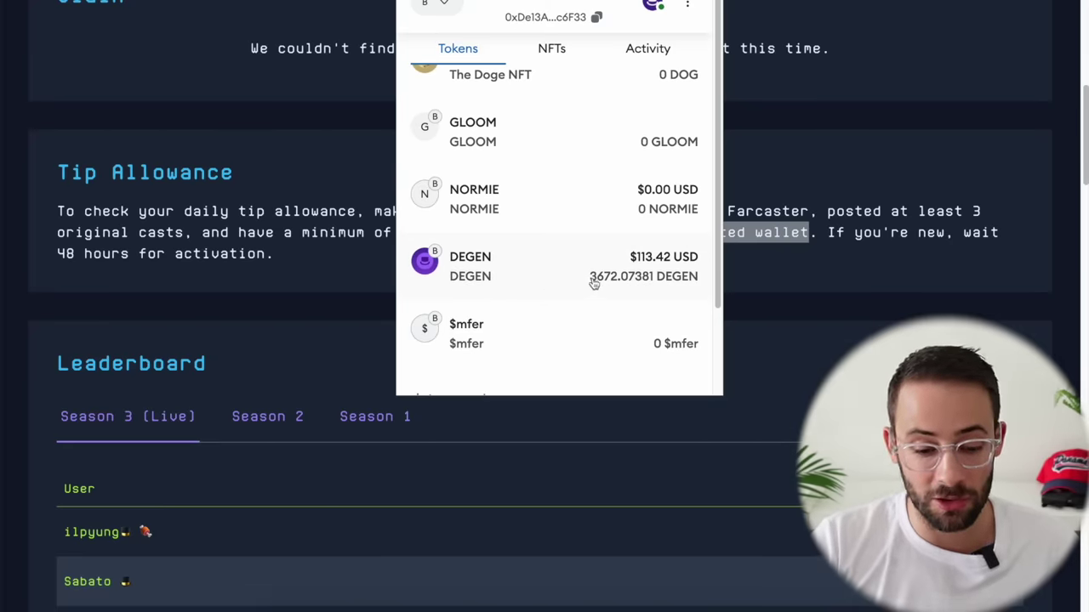
click(809, 296)
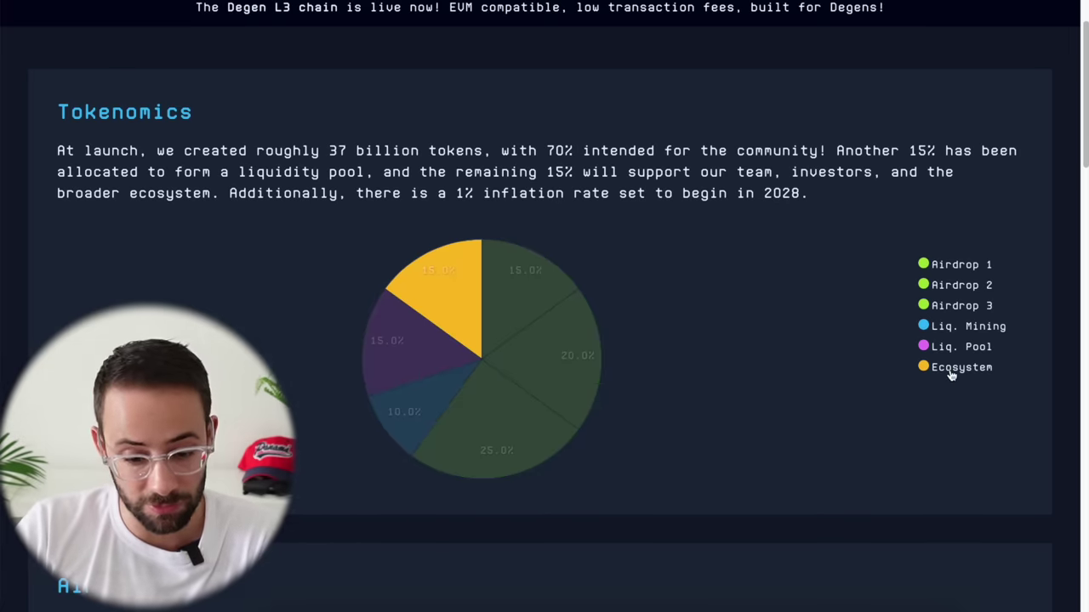
Step: Scroll through the degen.tips Tokenomics section toward the bridge link
scroll(549, 76, up, 1)
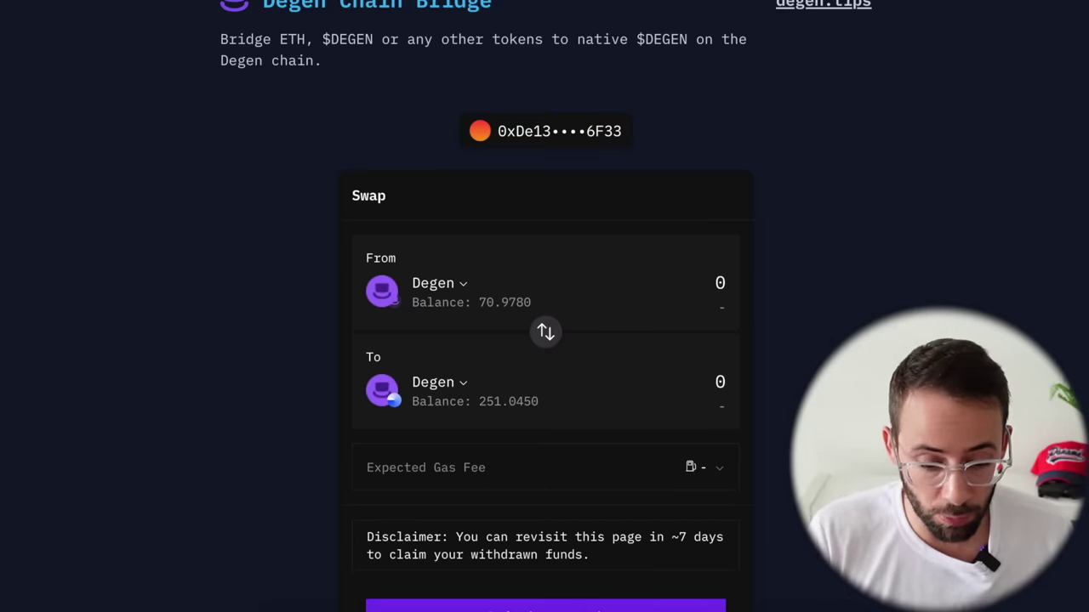
Step: Scroll the bridge page and open the From token picker on the Base network
scroll(544, 340, up, 1)
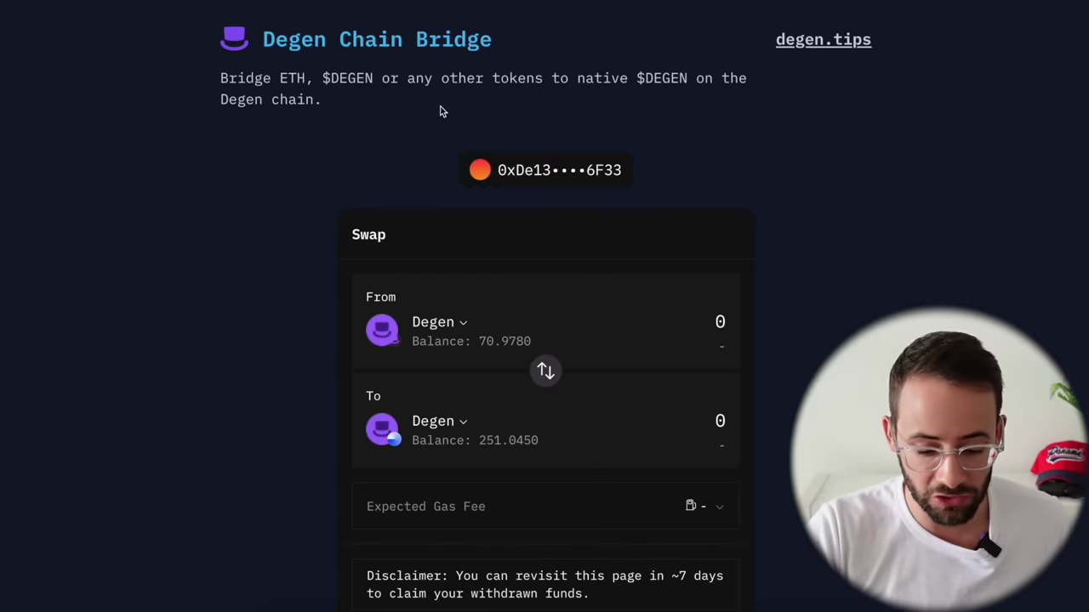
scroll(442, 111, down, 2)
drag(669, 496, 687, 521)
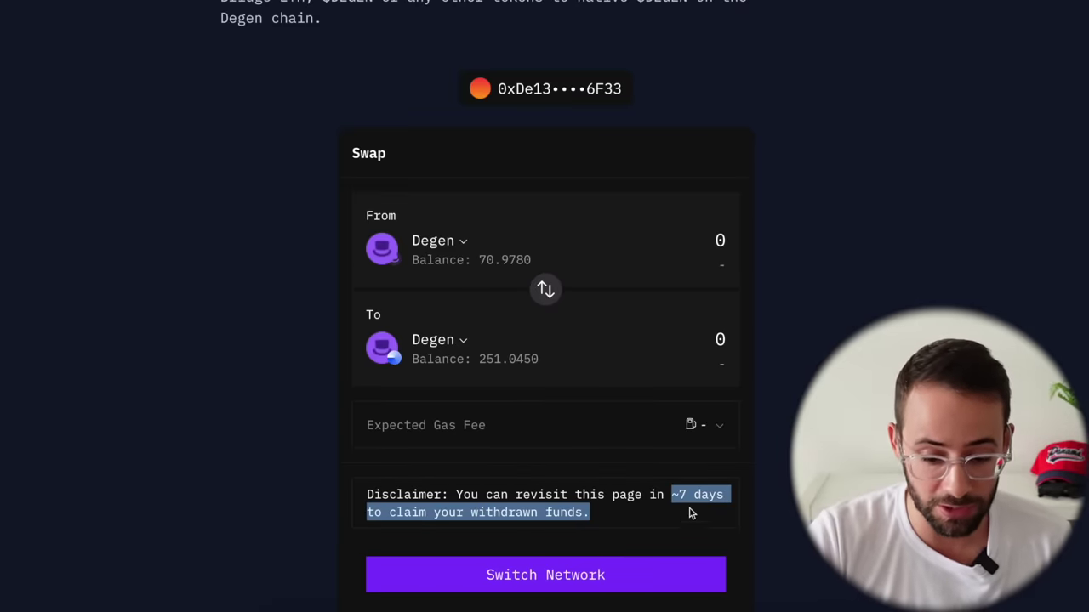
click(691, 513)
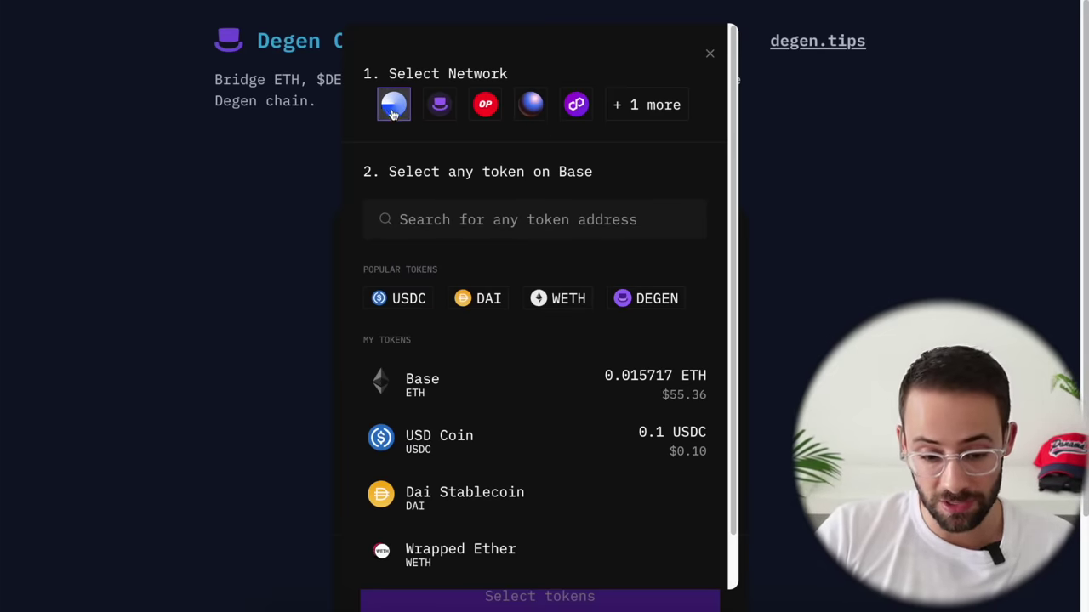
Step: Choose DEGEN on Base as the source token and enter 672 to bridge
click(657, 299)
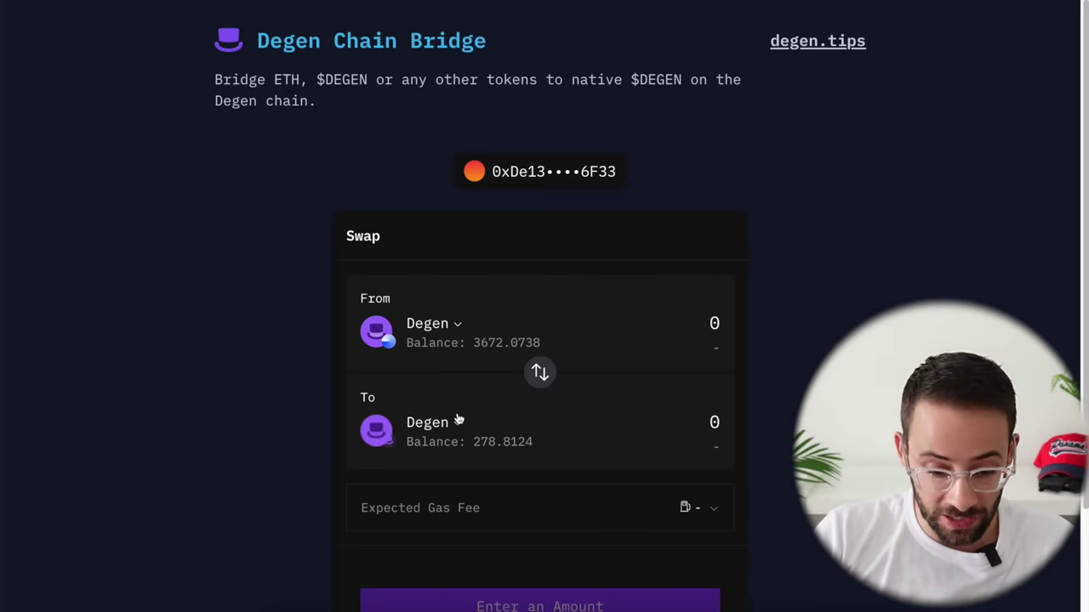
scroll(590, 365, down, 2)
click(712, 217)
text(672)
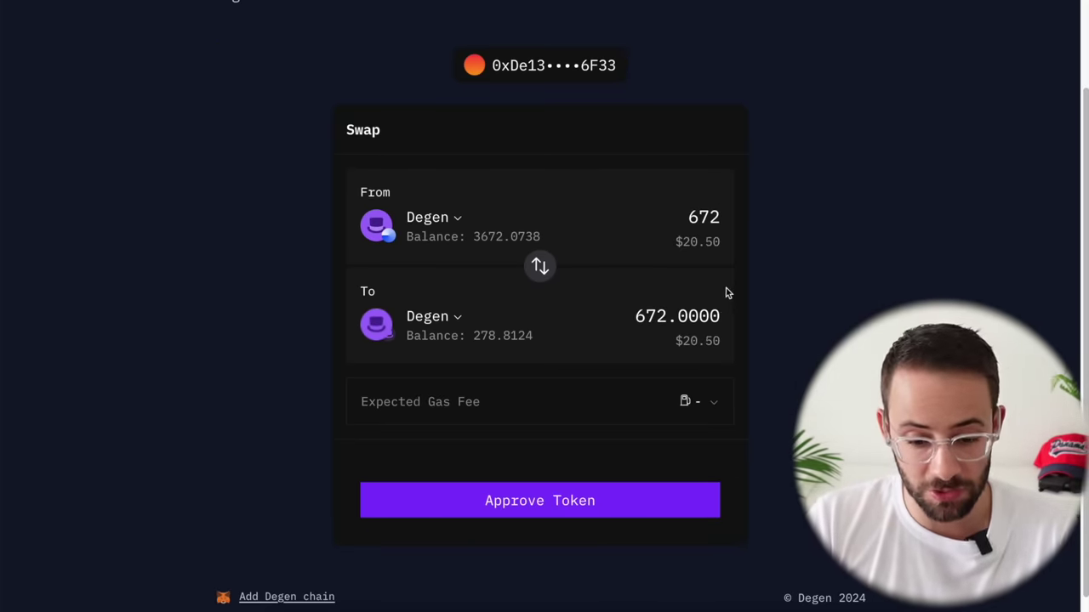
scroll(725, 295, up, 1)
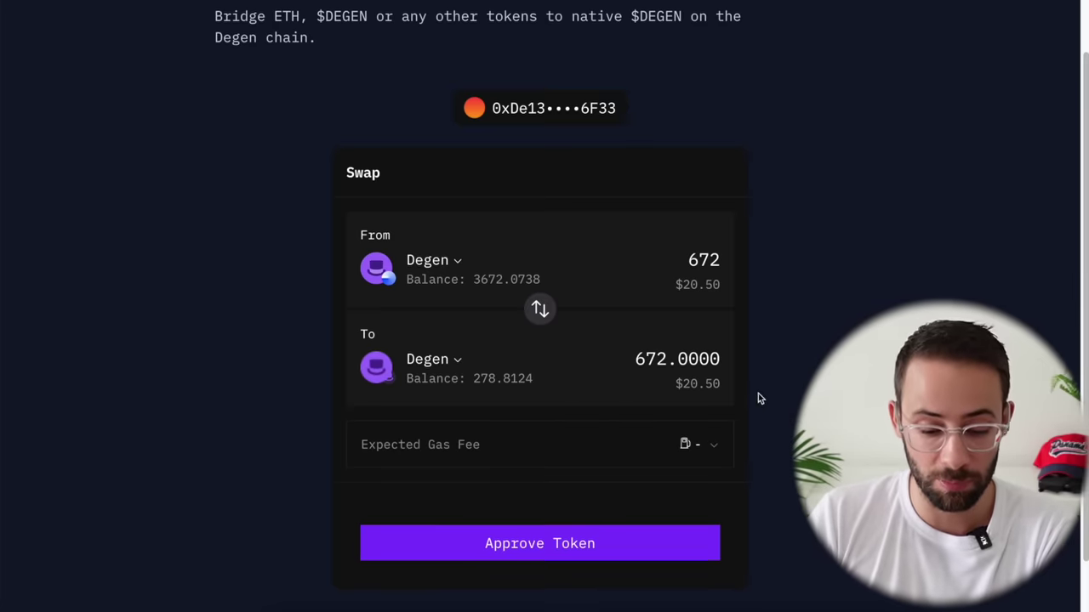
scroll(758, 393, down, 1)
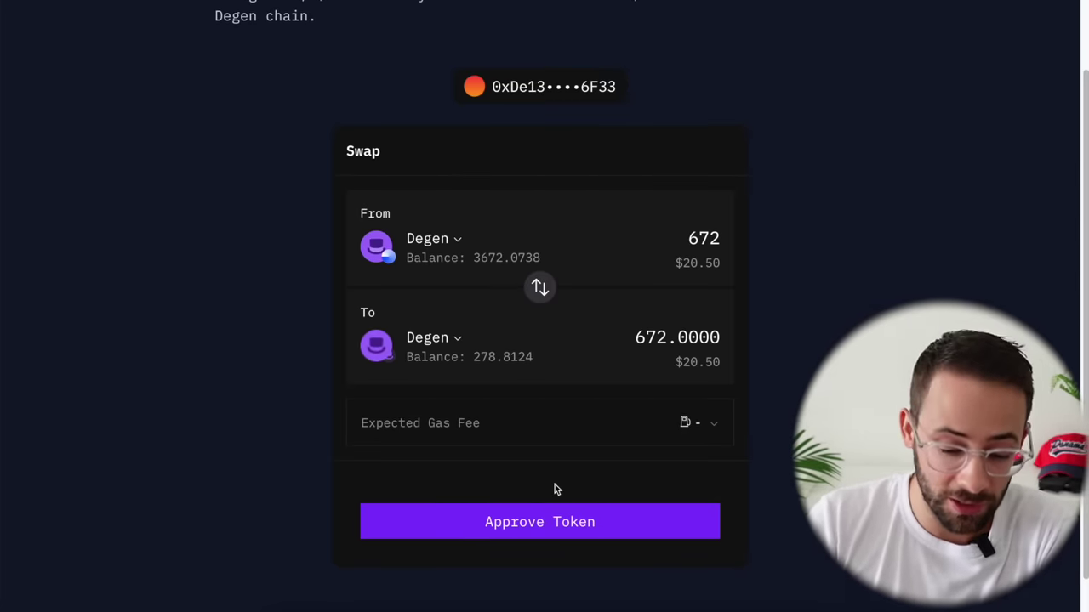
Step: Approve the 672 DEGEN custom spending cap and confirm the bridge transaction in MetaMask
click(556, 520)
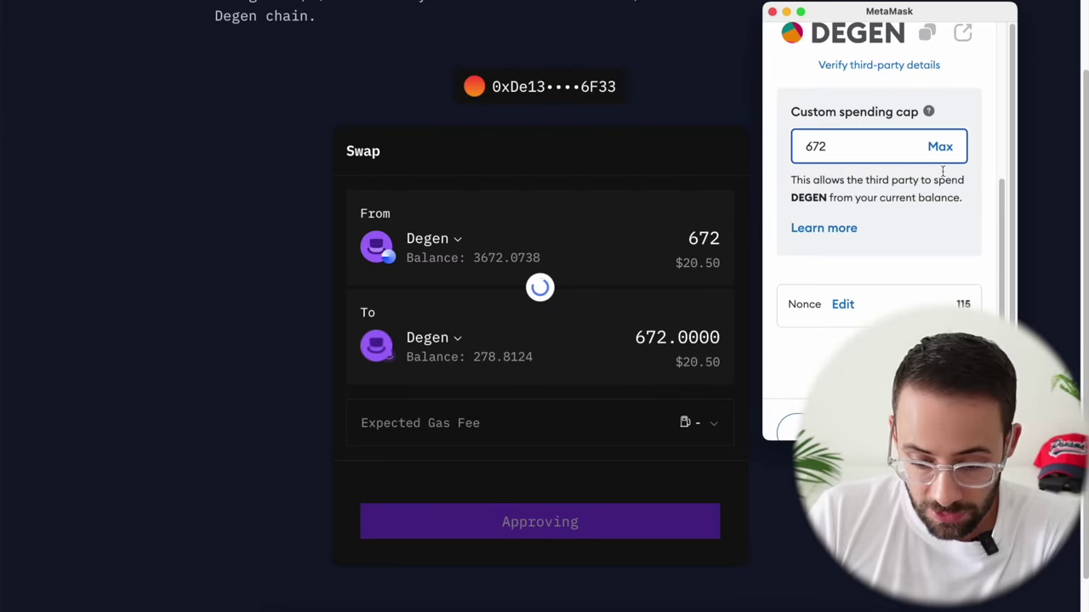
key(Return)
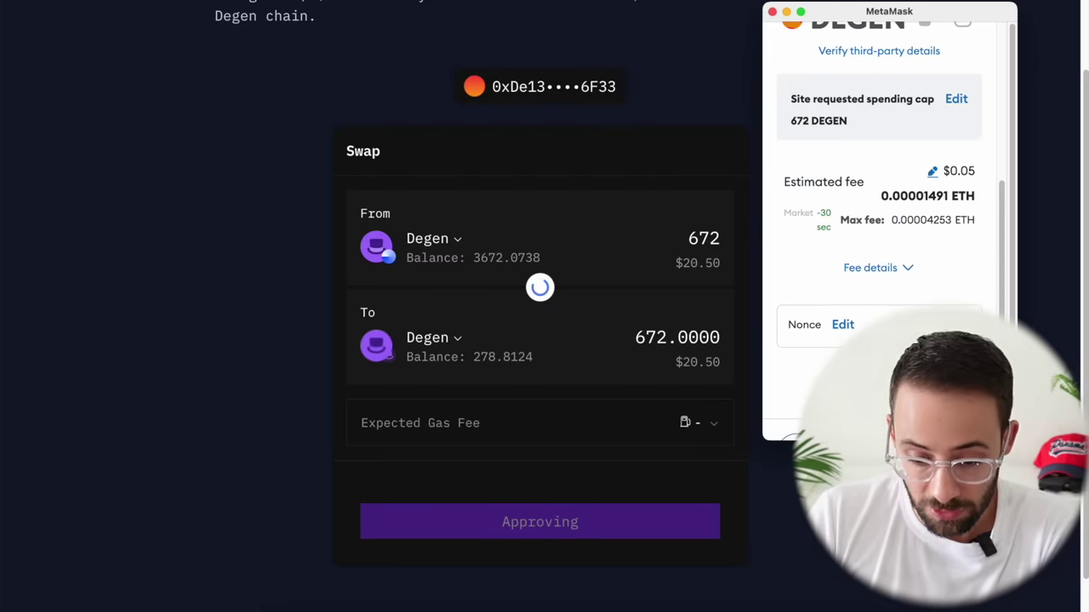
key(Return)
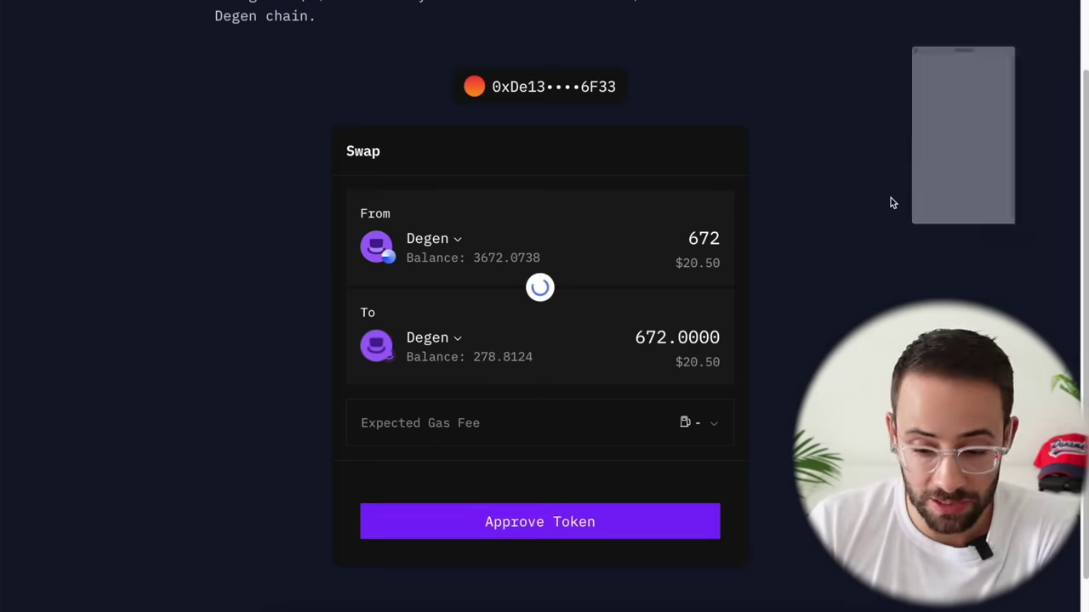
key(Return)
scroll(668, 306, up, 2)
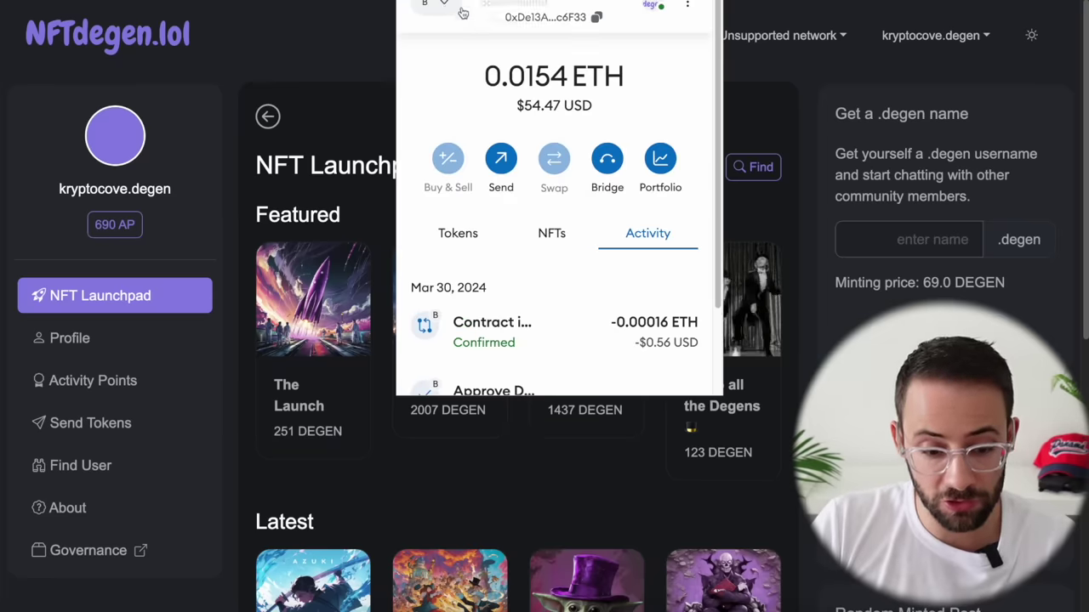
Step: Switch the wallet to the Degen network and confirm its 950.8124 DEGEN balance
click(463, 12)
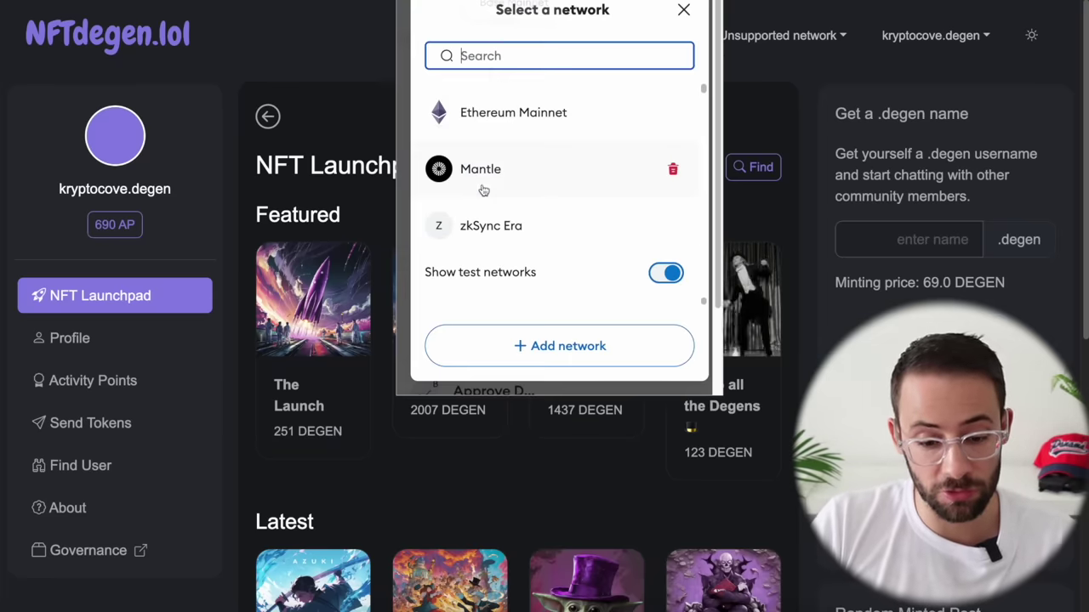
scroll(513, 190, down, 5)
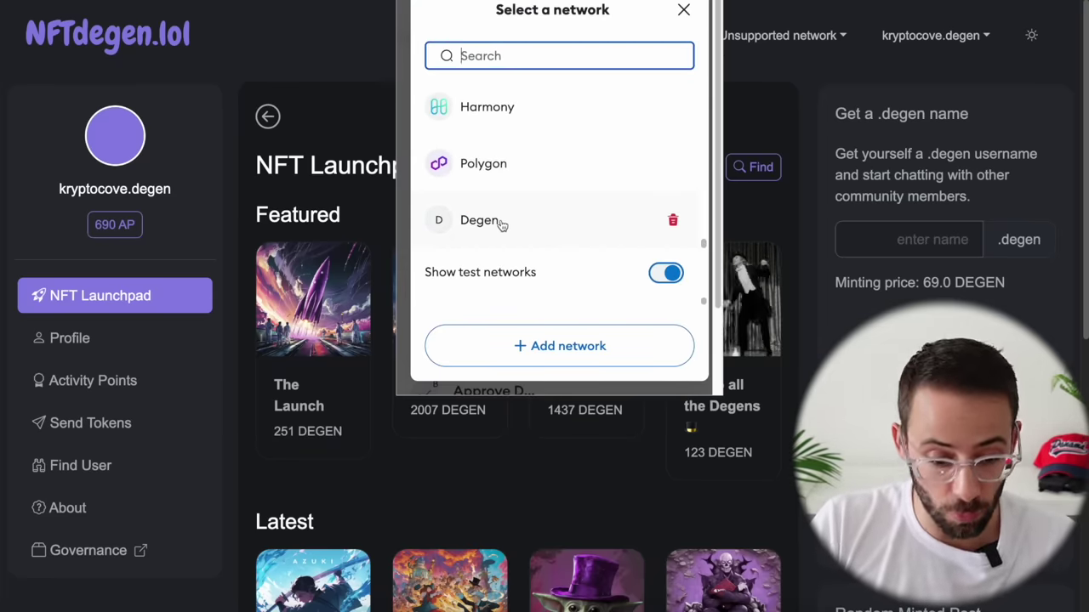
click(500, 221)
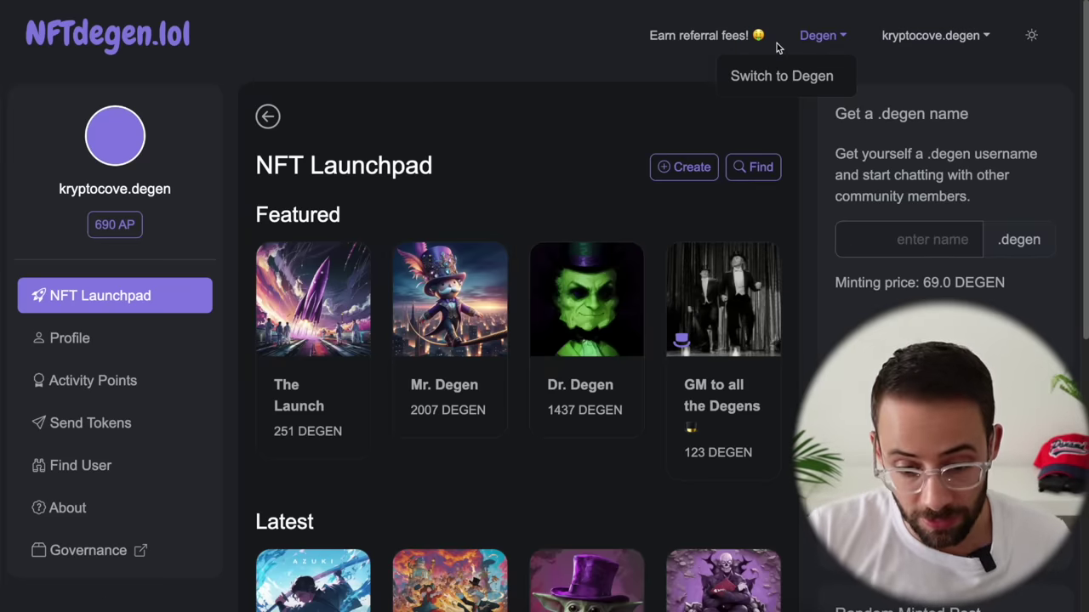
click(743, 76)
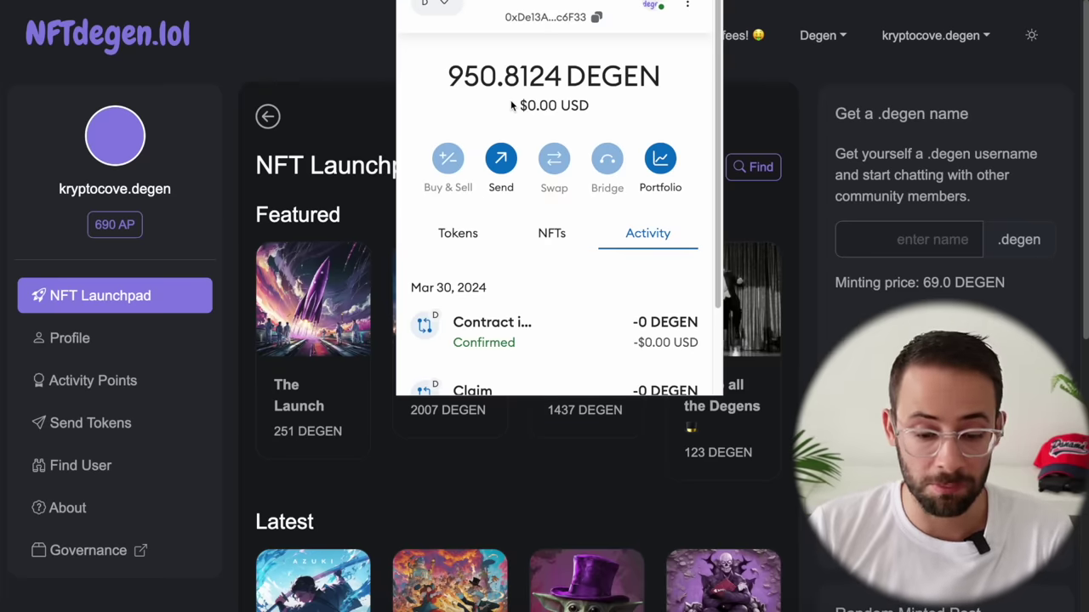
click(804, 158)
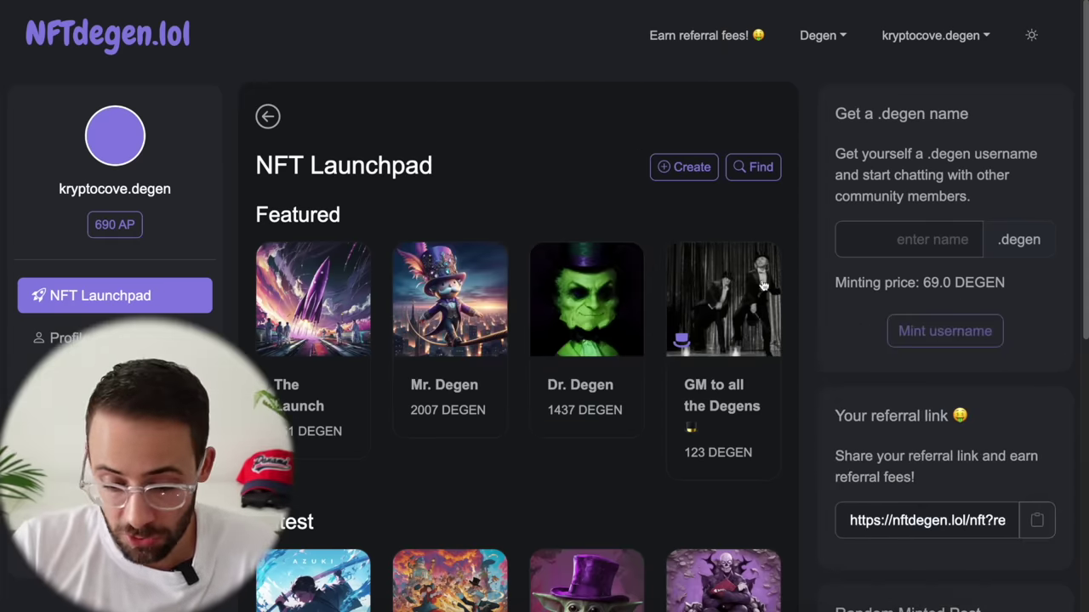
Step: Try the .degen name 'krypto', then open the profile showing 950.81 DEGEN and 690 AP
click(930, 245)
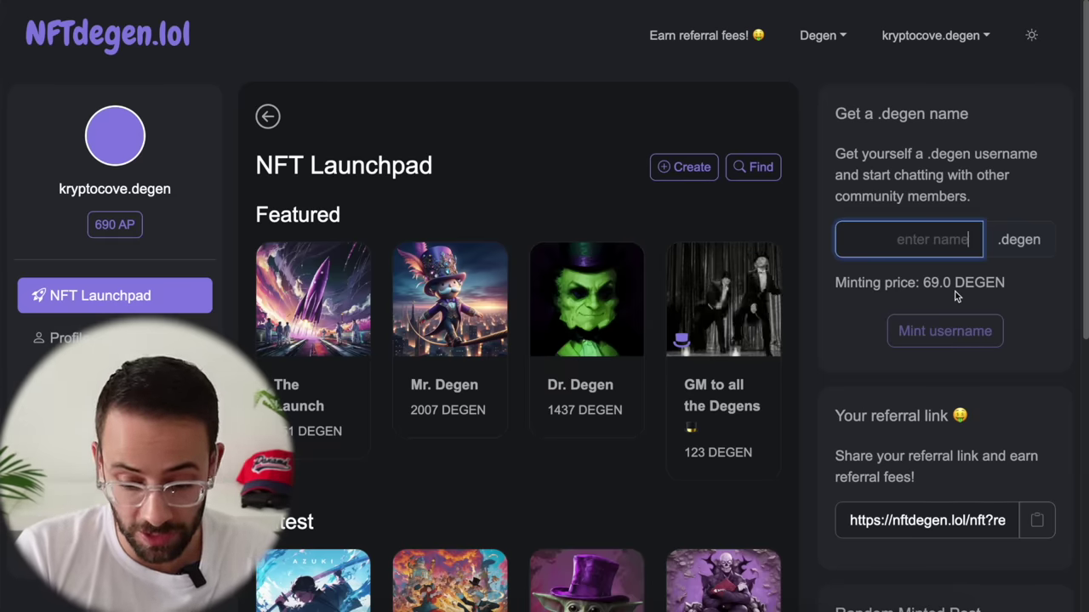
text(krypto)
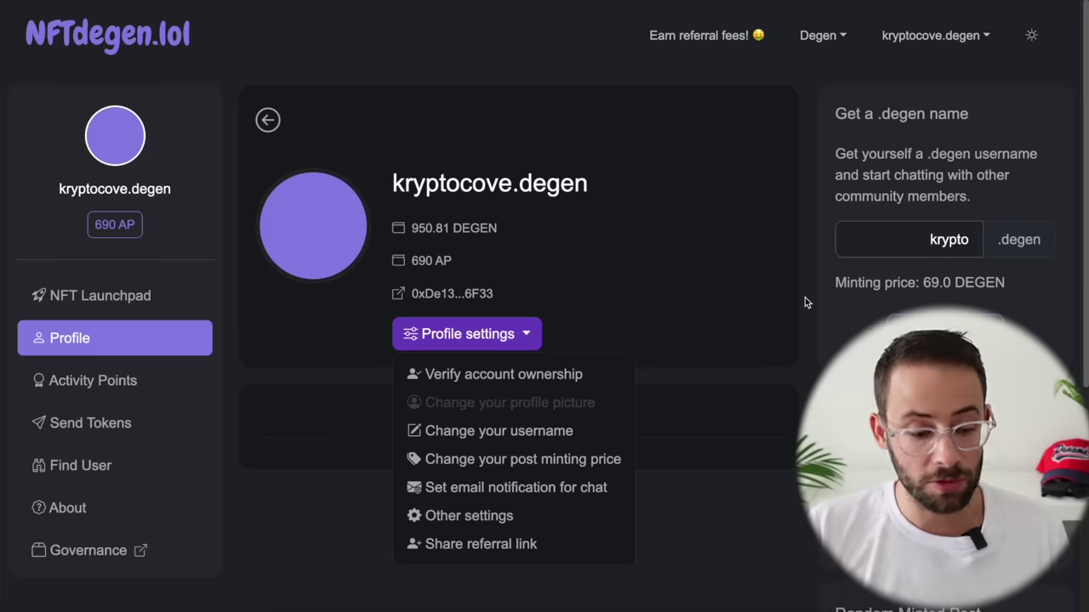
click(559, 263)
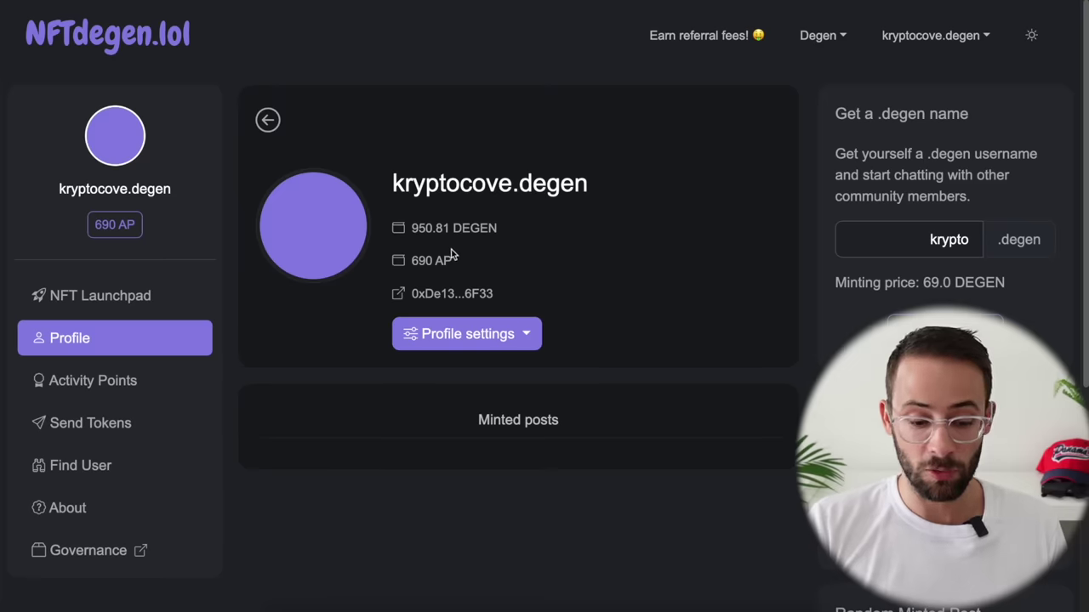
Step: Review the 690 Activity Points balance and earning rules, then go to Find User
click(107, 382)
scroll(365, 324, down, 1)
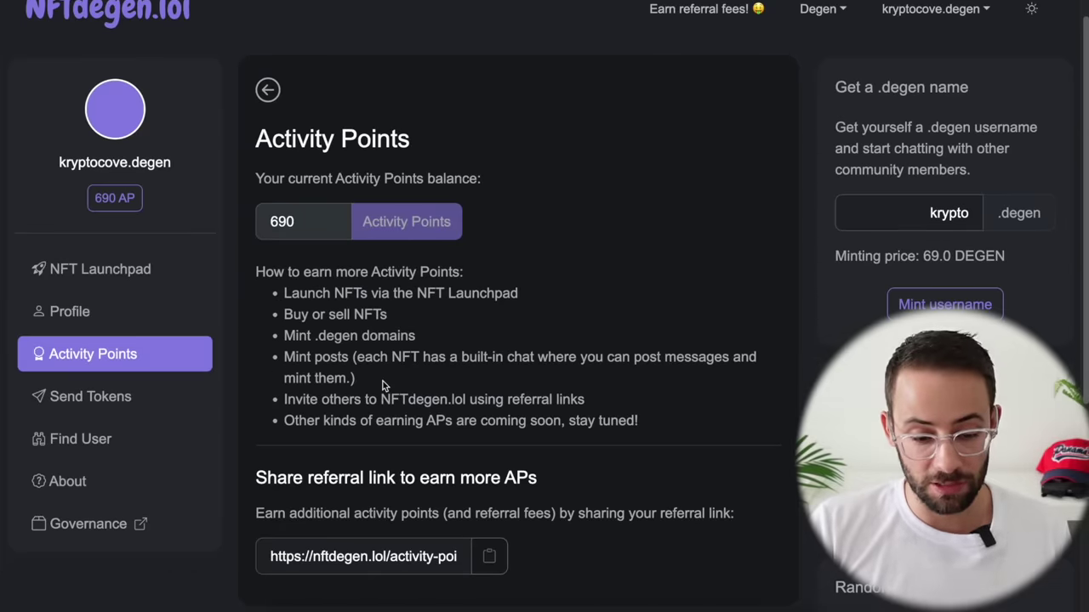
scroll(357, 349, down, 1)
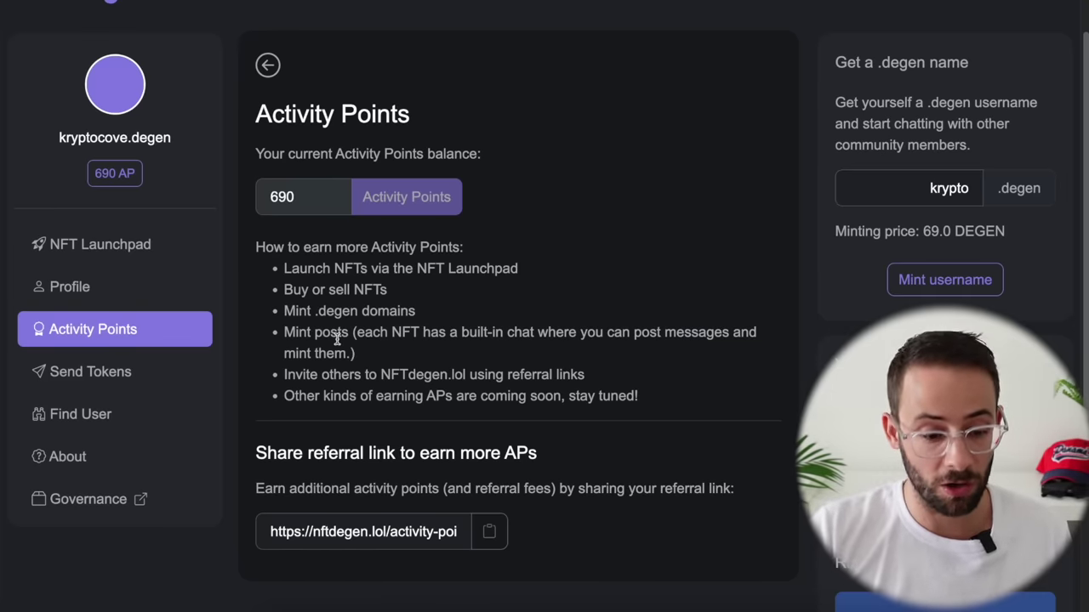
scroll(496, 328, up, 2)
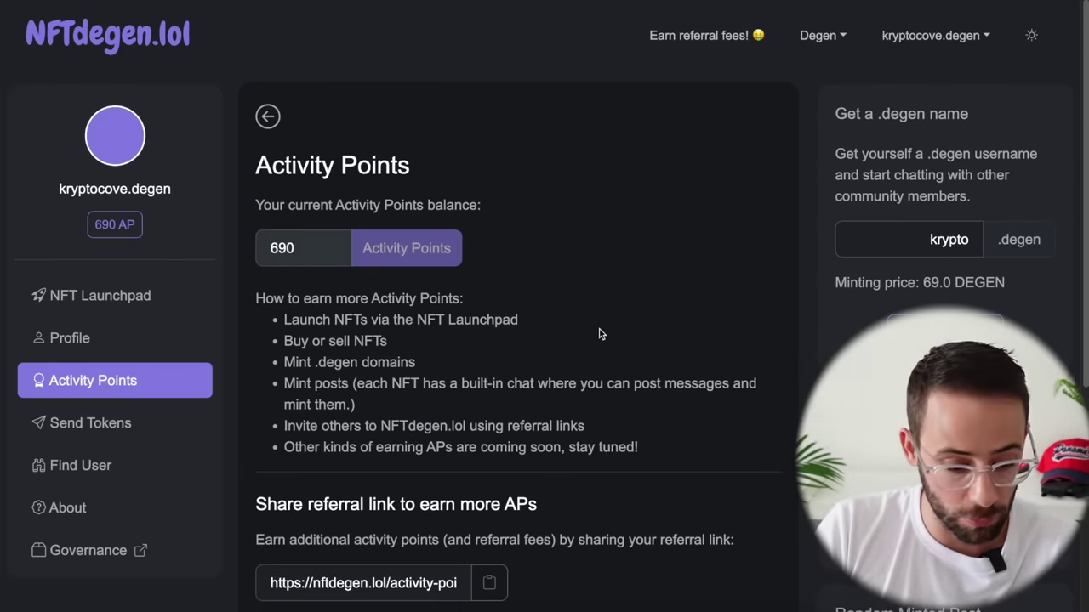
click(86, 466)
Step: Search Find user for the member's .degen username and submit a 1 DEGEN transfer
click(481, 239)
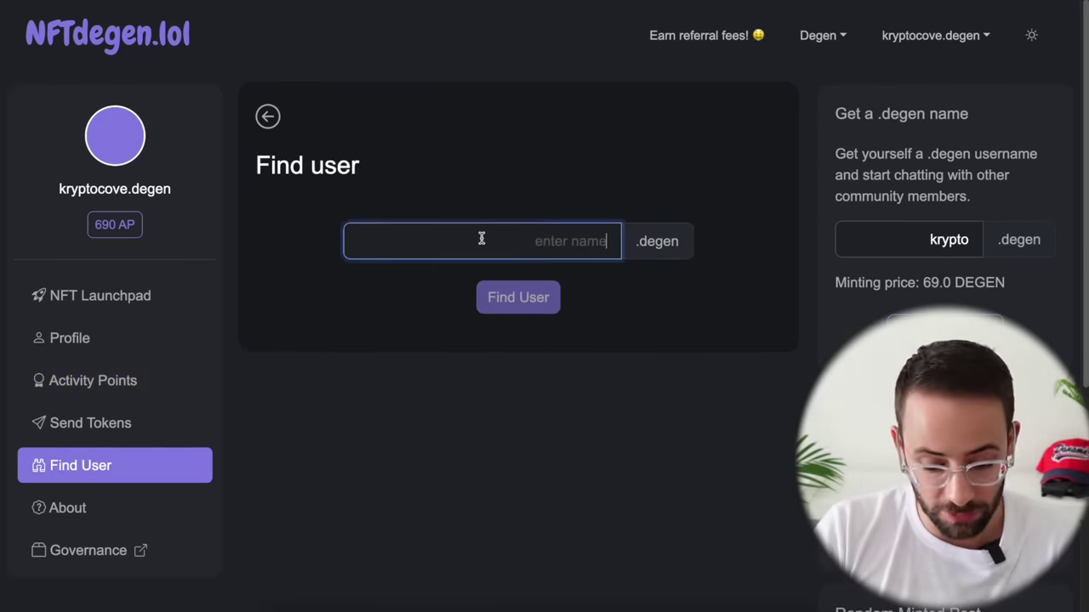
text(dhanw)
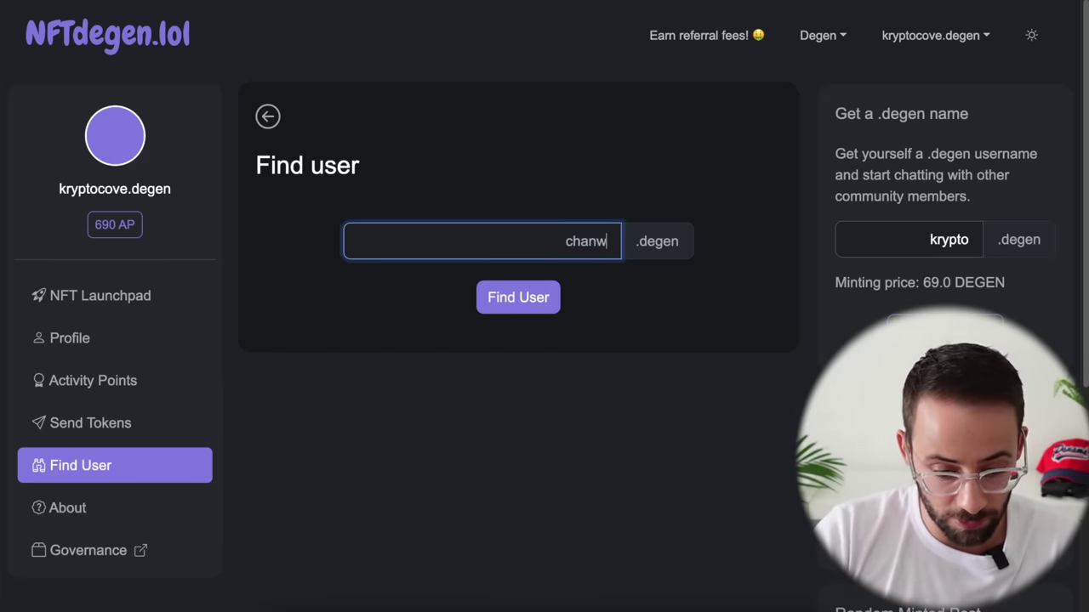
text(ise)
key(Return)
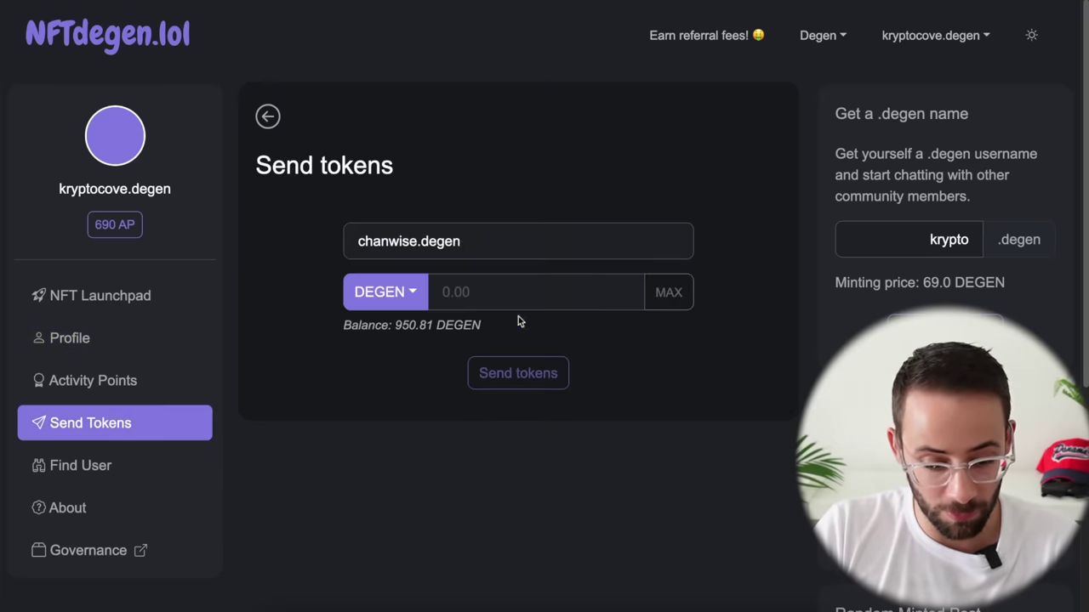
click(498, 294)
text(1)
key(Return)
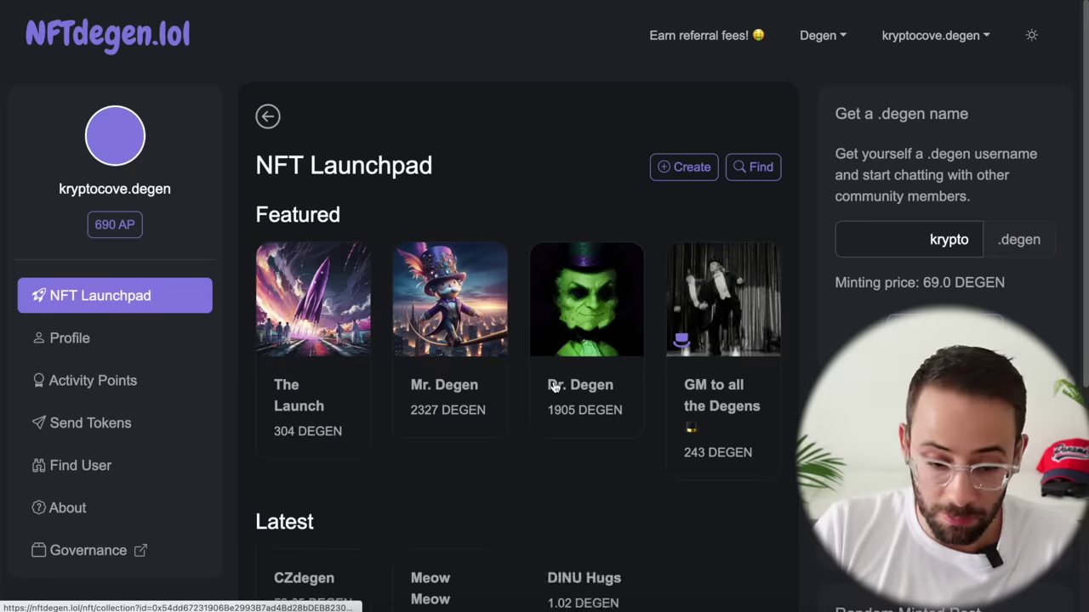
Step: Browse the Latest NFTs and open Degen Rock (buy 31.03 DEGEN, 18 minted)
scroll(603, 372, down, 1)
scroll(605, 381, up, 1)
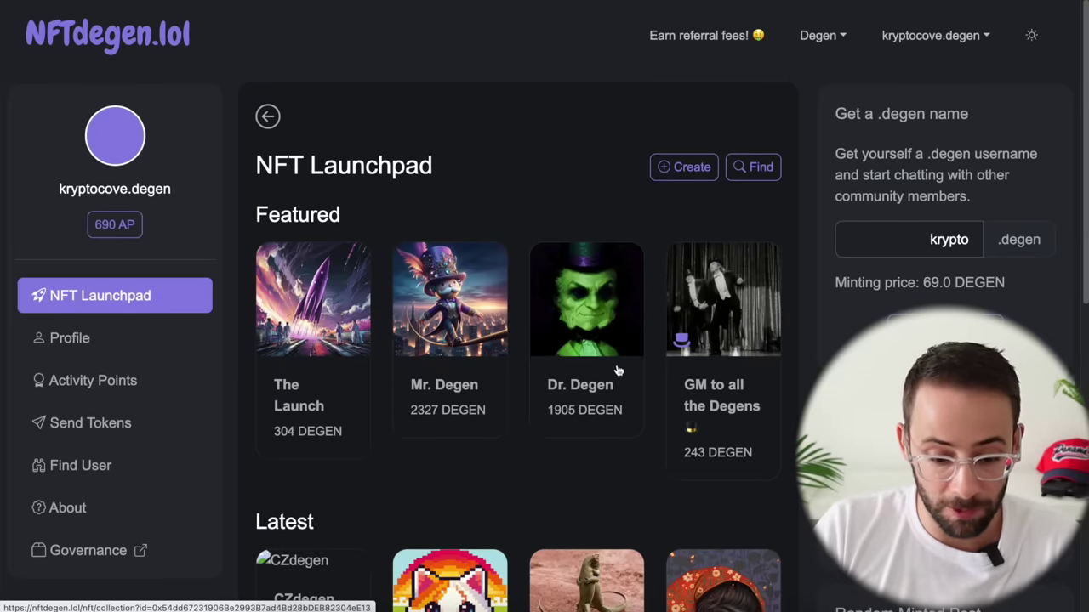
scroll(595, 425, down, 3)
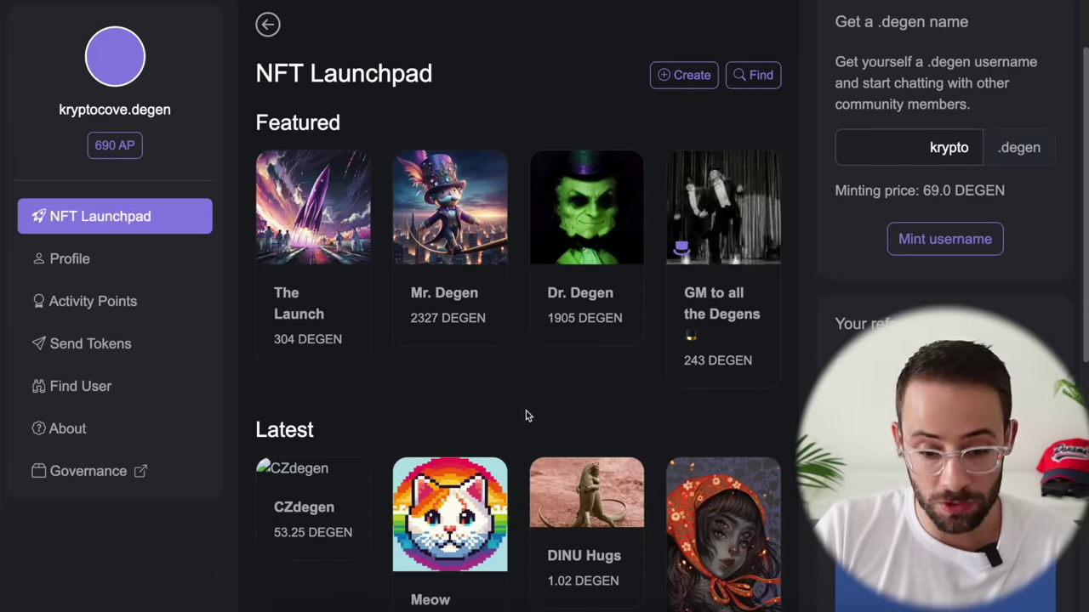
scroll(595, 256, up, 1)
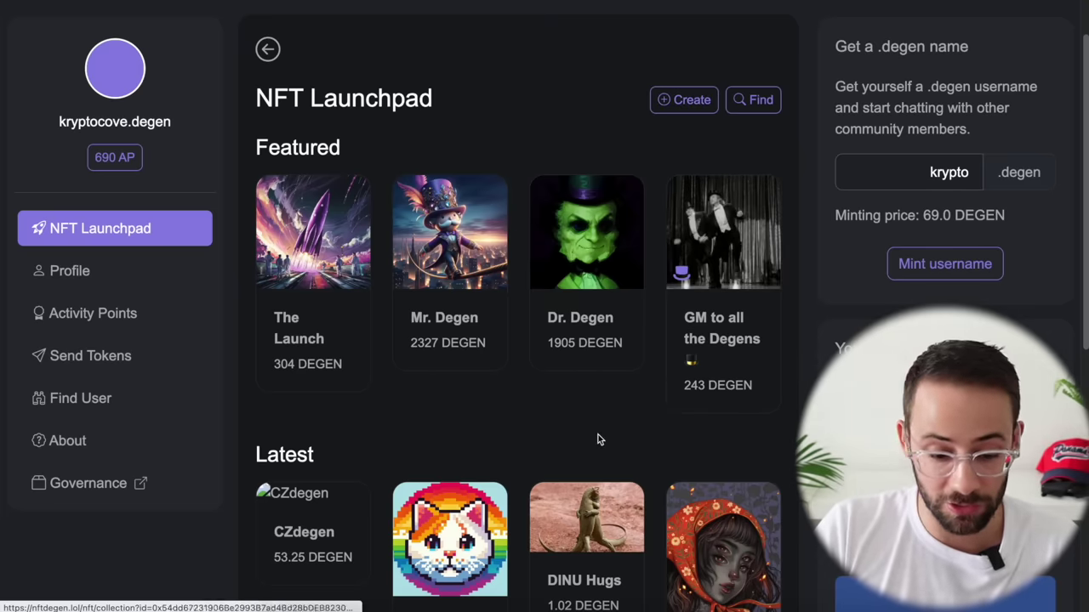
scroll(554, 357, down, 10)
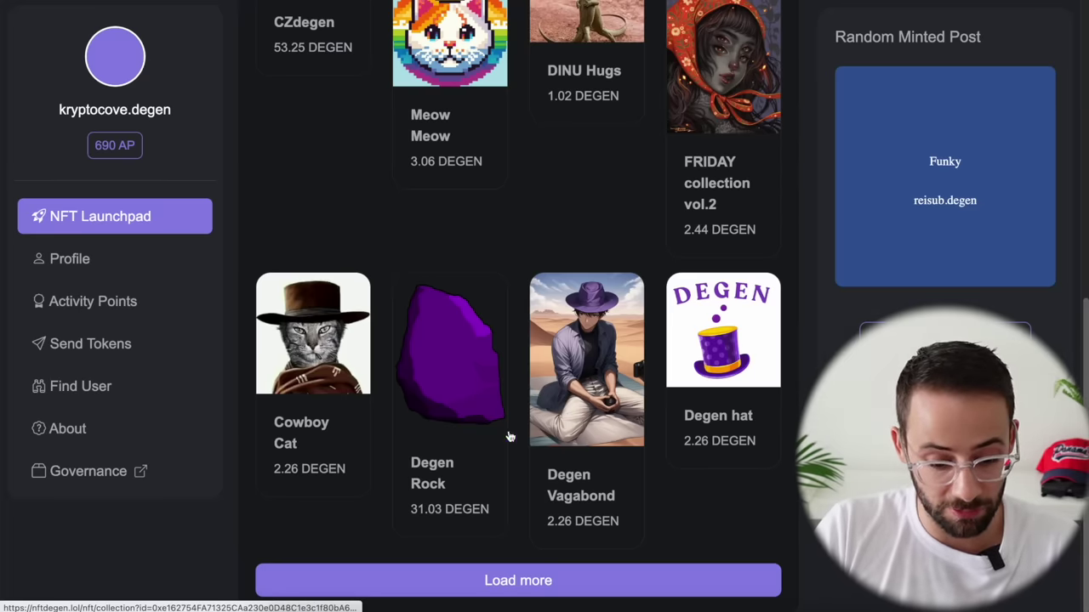
click(458, 375)
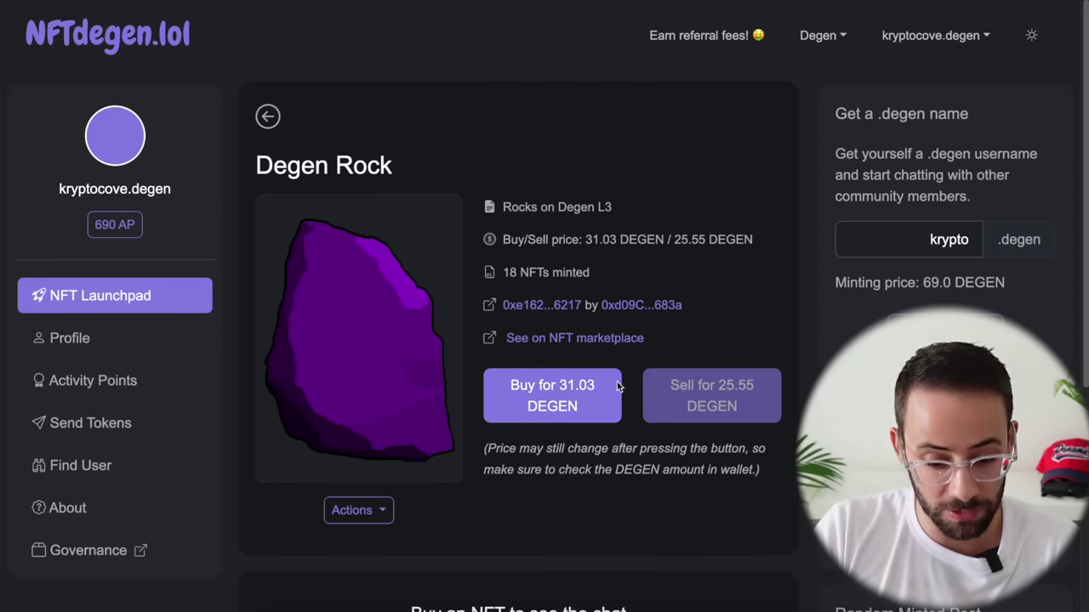
Step: Buy one Degen Rock NFT for 31.03 DEGEN and confirm it in MetaMask
click(562, 407)
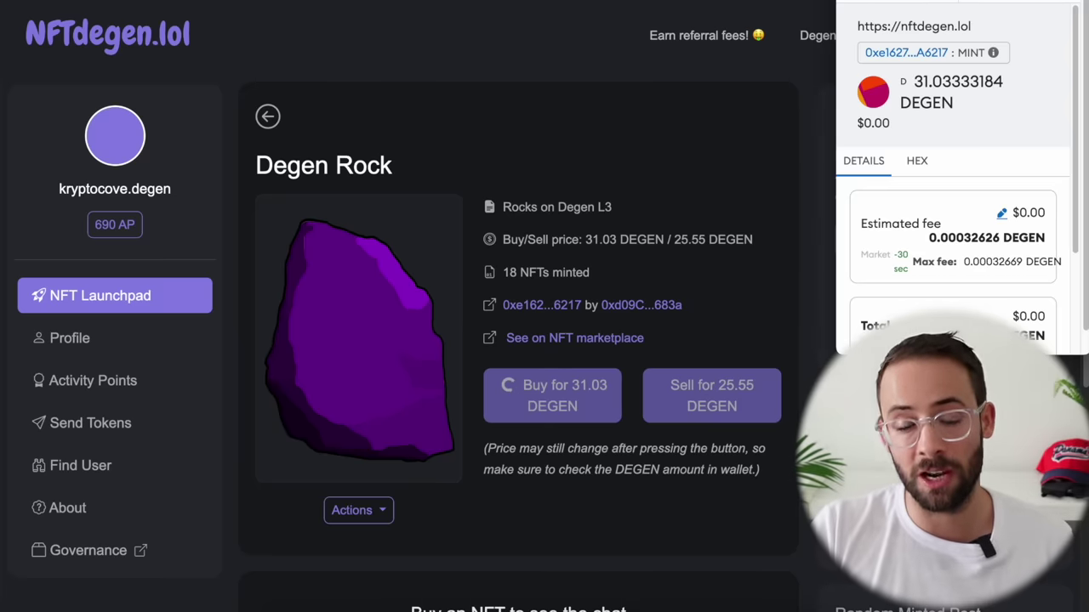
drag(964, 0, 927, 34)
scroll(936, 255, down, 3)
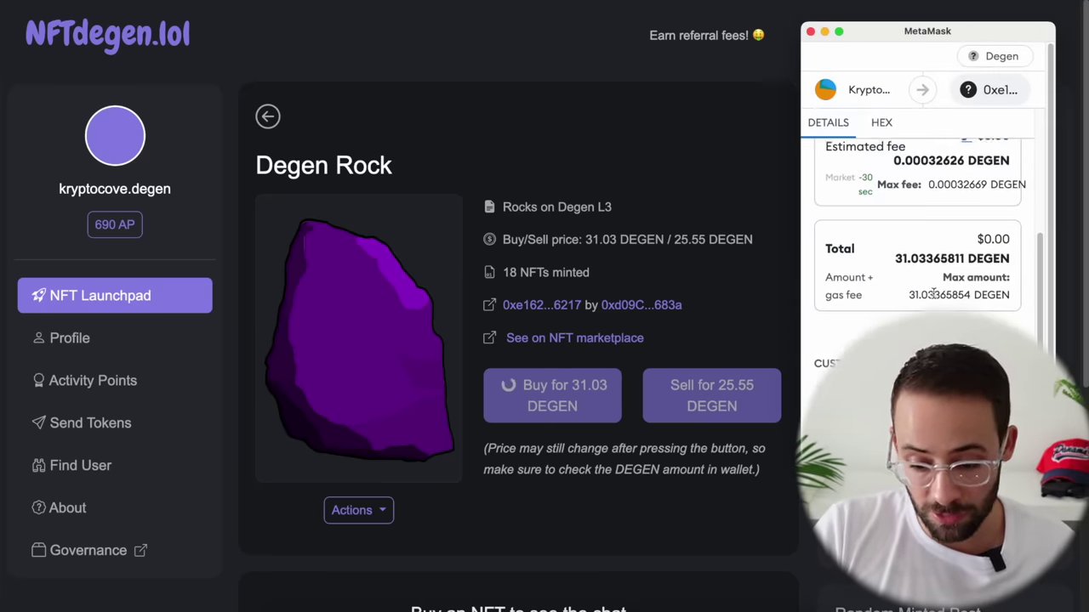
click(987, 430)
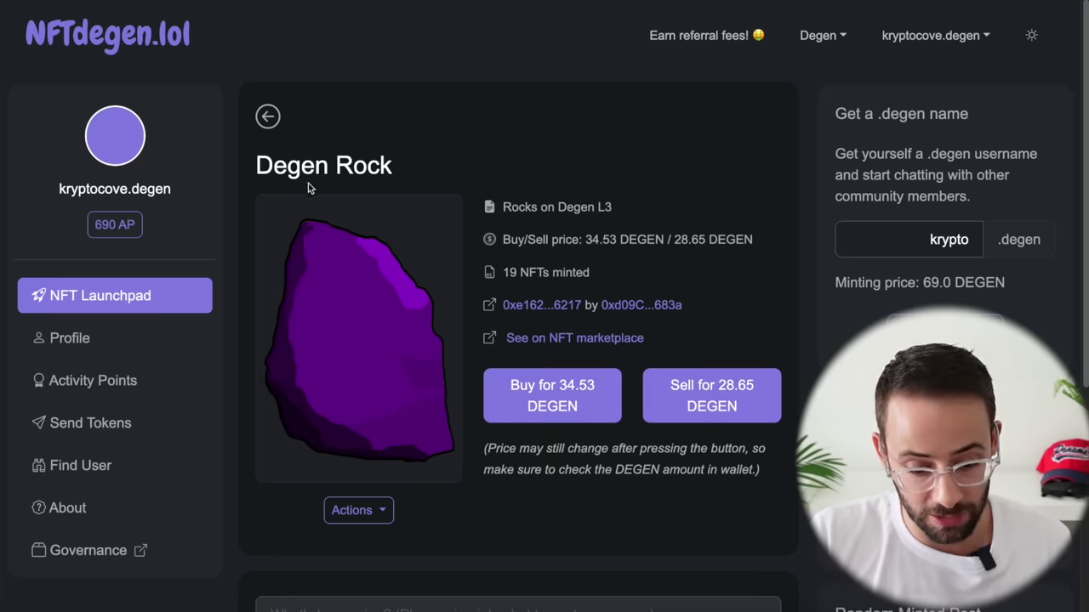
Step: Write and submit a 'sup guys' message in the Degen Rock chat feed
scroll(469, 272, down, 1)
scroll(469, 272, down, 4)
scroll(588, 352, up, 5)
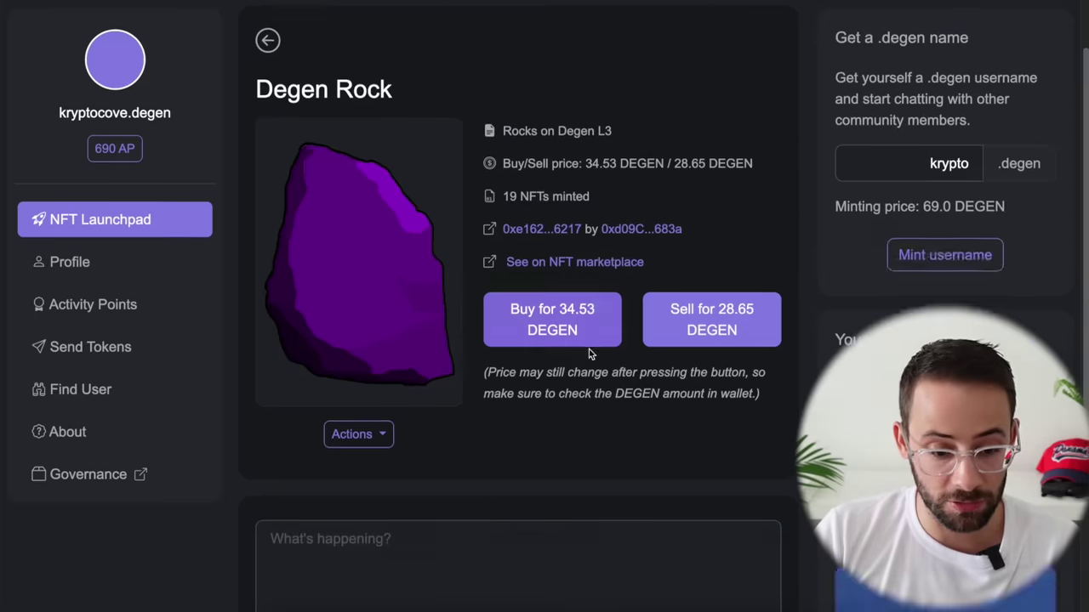
scroll(592, 369, down, 2)
scroll(587, 425, down, 2)
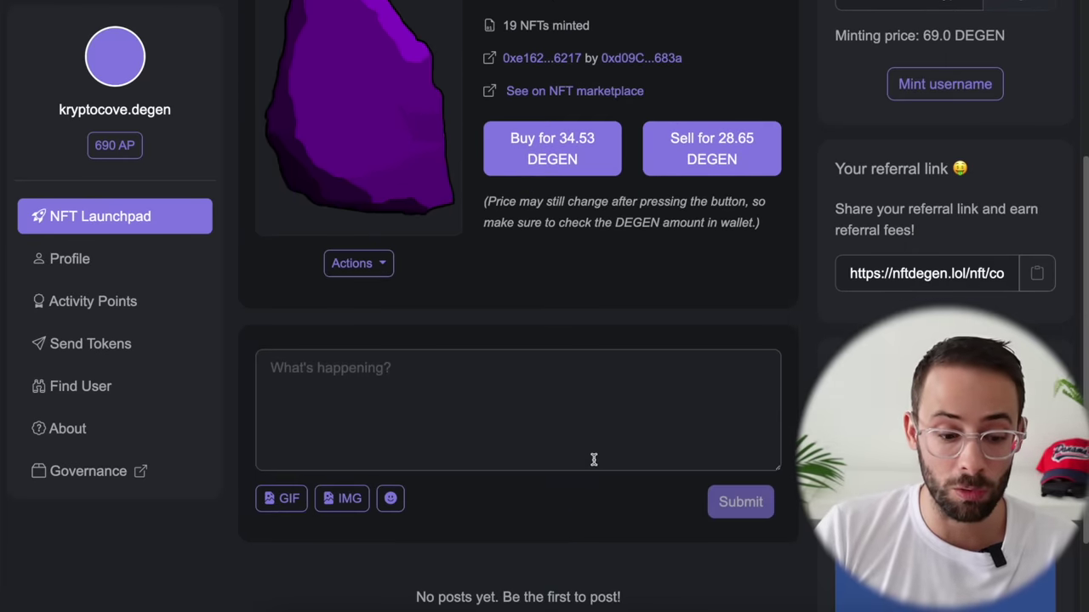
scroll(692, 433, up, 2)
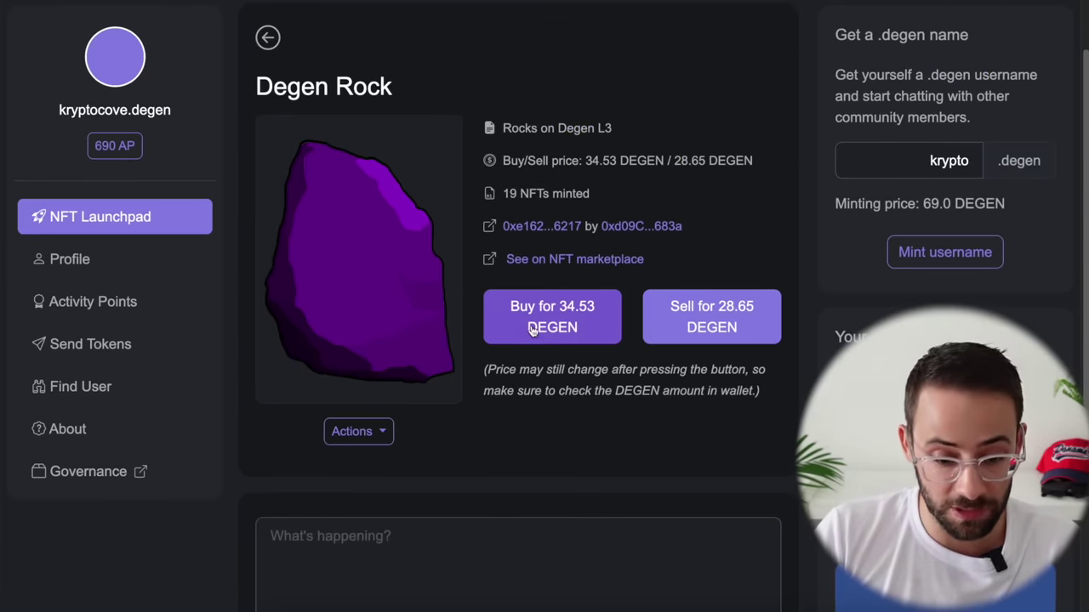
scroll(505, 331, down, 1)
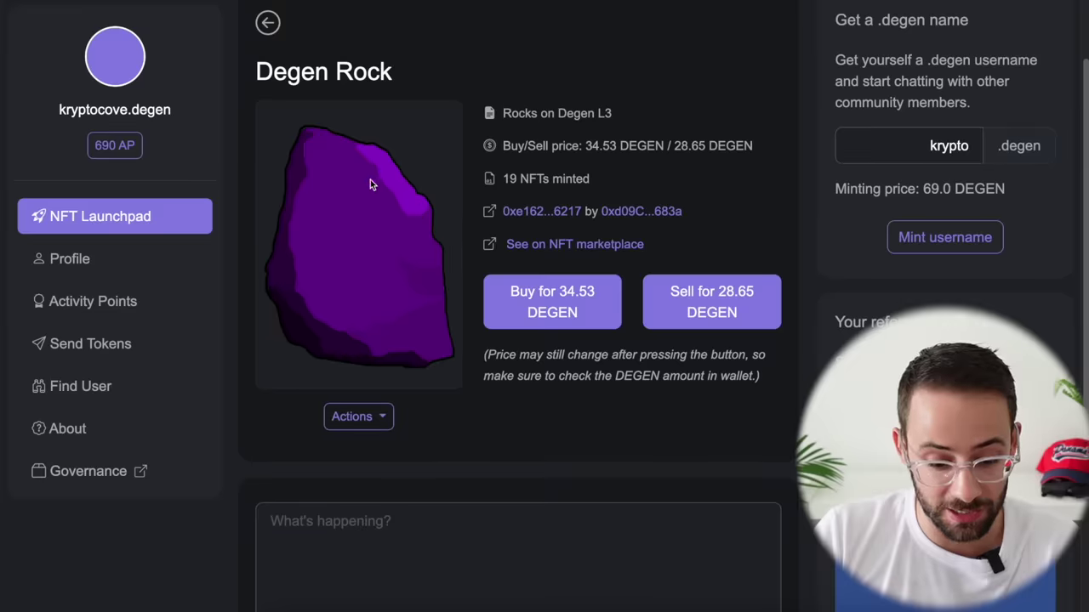
scroll(370, 184, down, 1)
click(432, 444)
text(asu)
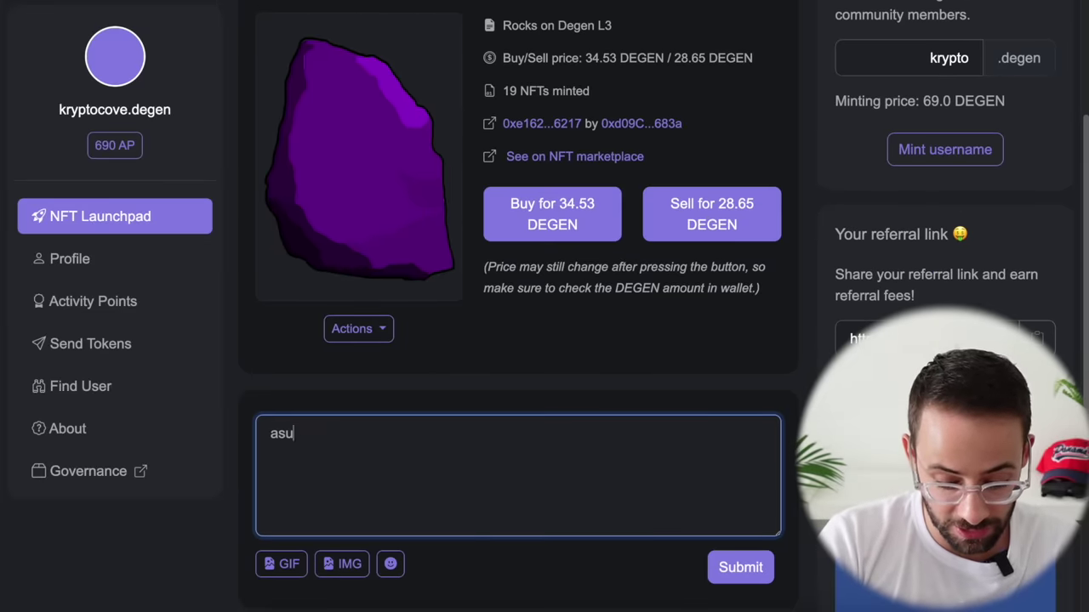
text(up guys)
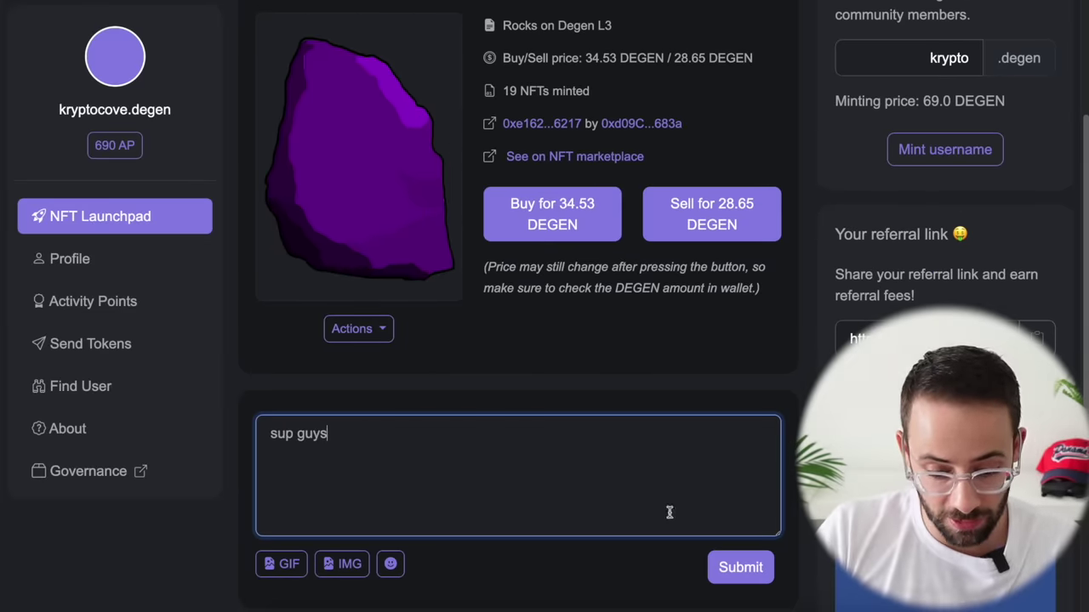
scroll(670, 512, down, 2)
click(741, 435)
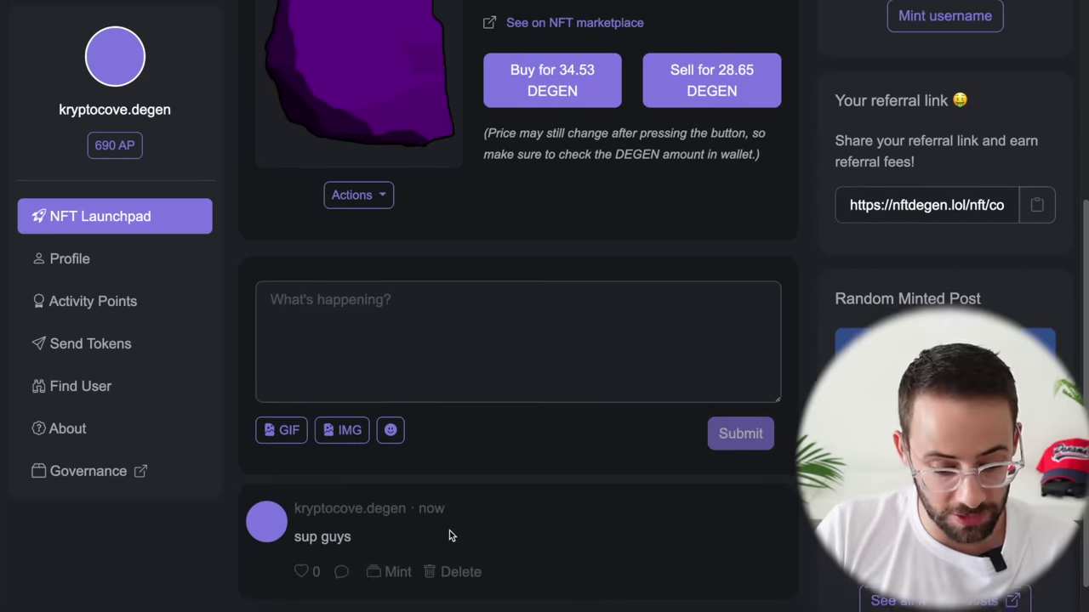
scroll(76, 380, up, 4)
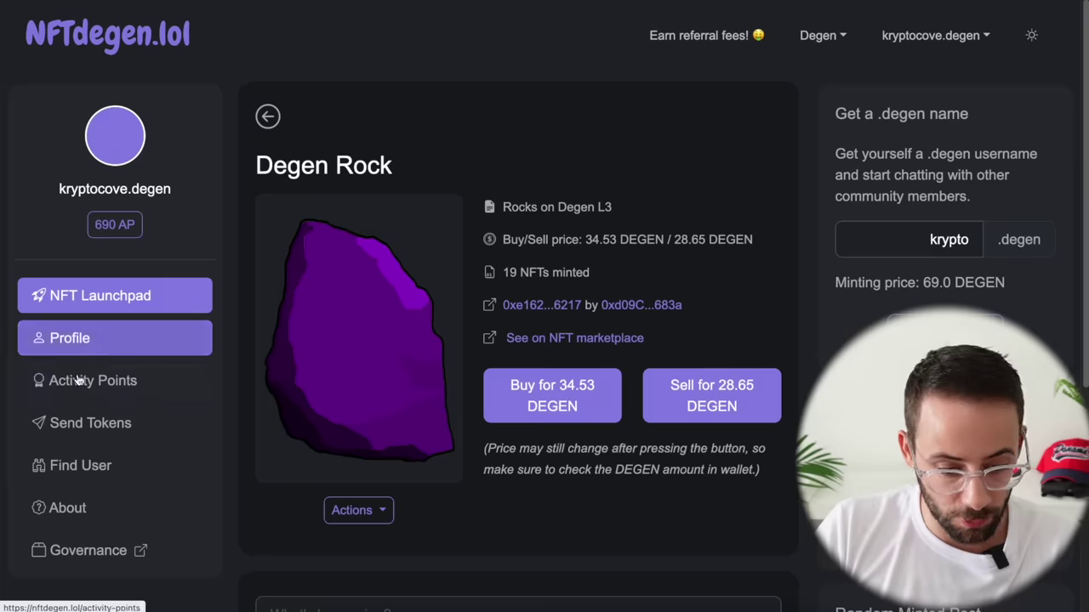
Step: Start a new NFT collection named 'The Cove OGs' with symbol COVE
click(117, 298)
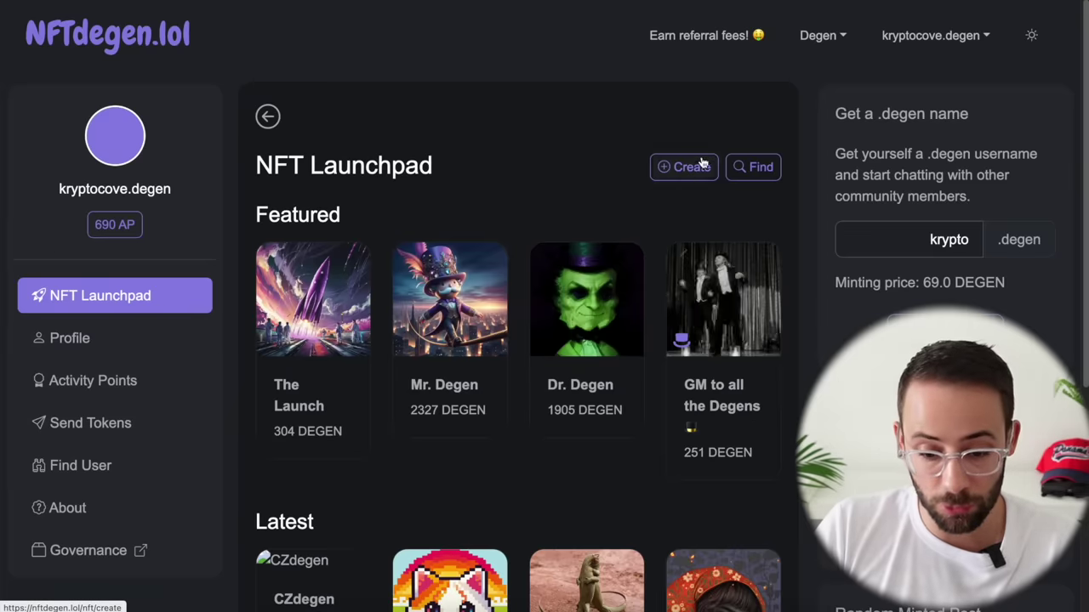
click(690, 167)
text(T)
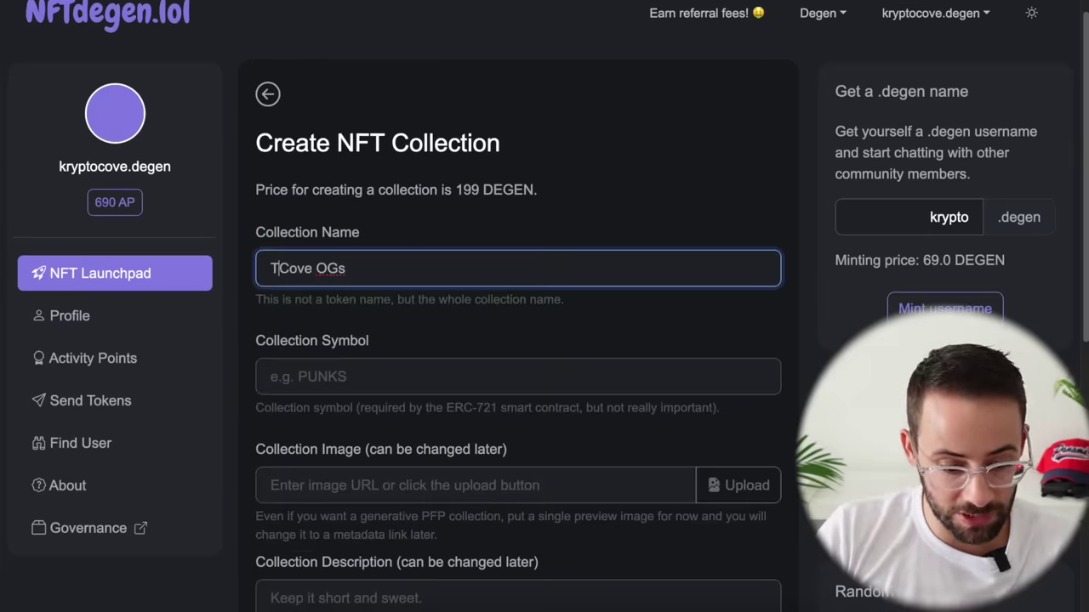
text(he)
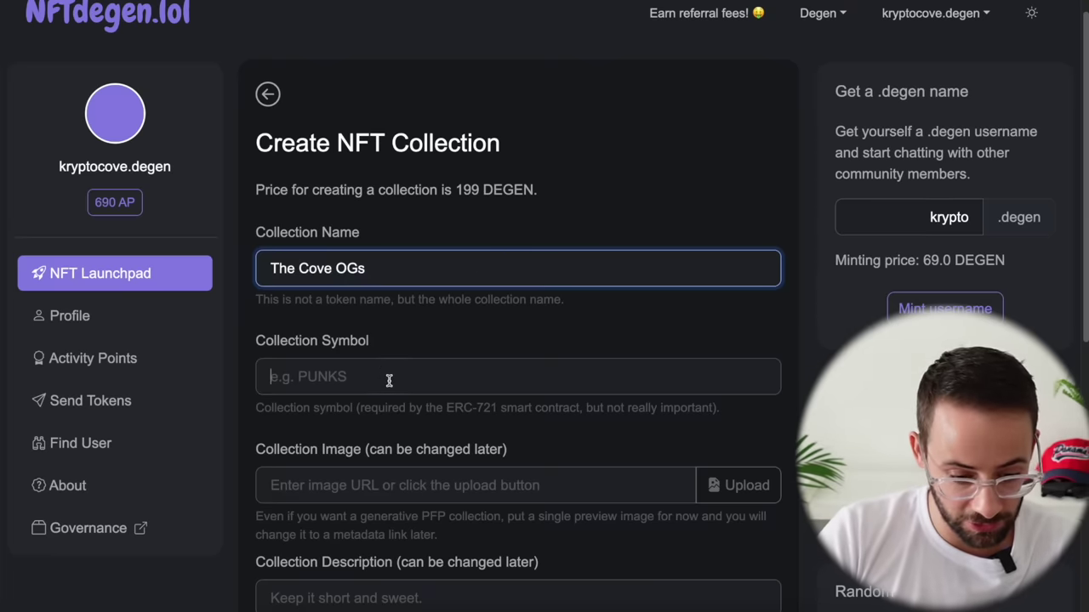
click(386, 382)
text(COVE)
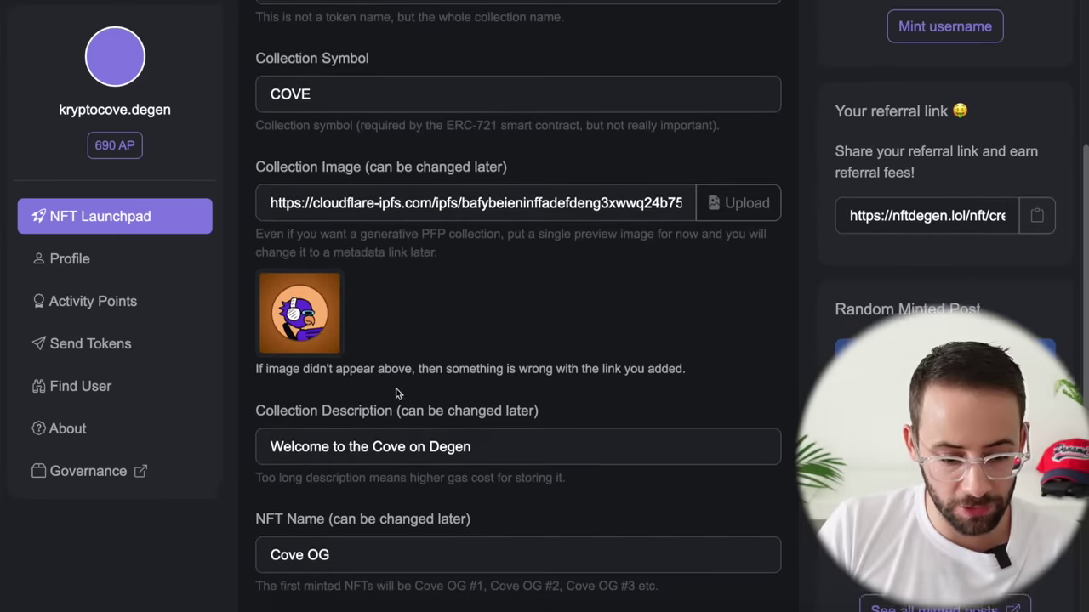
Step: Submit the collection for 199 DEGEN and approve the payment in the wallet
scroll(413, 389, down, 5)
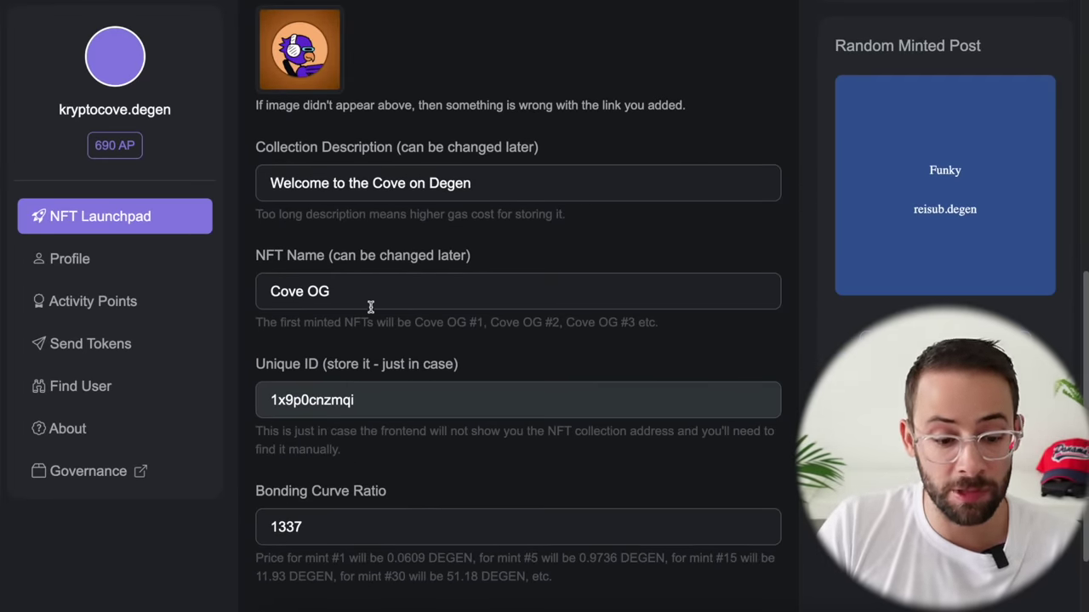
scroll(366, 311, down, 2)
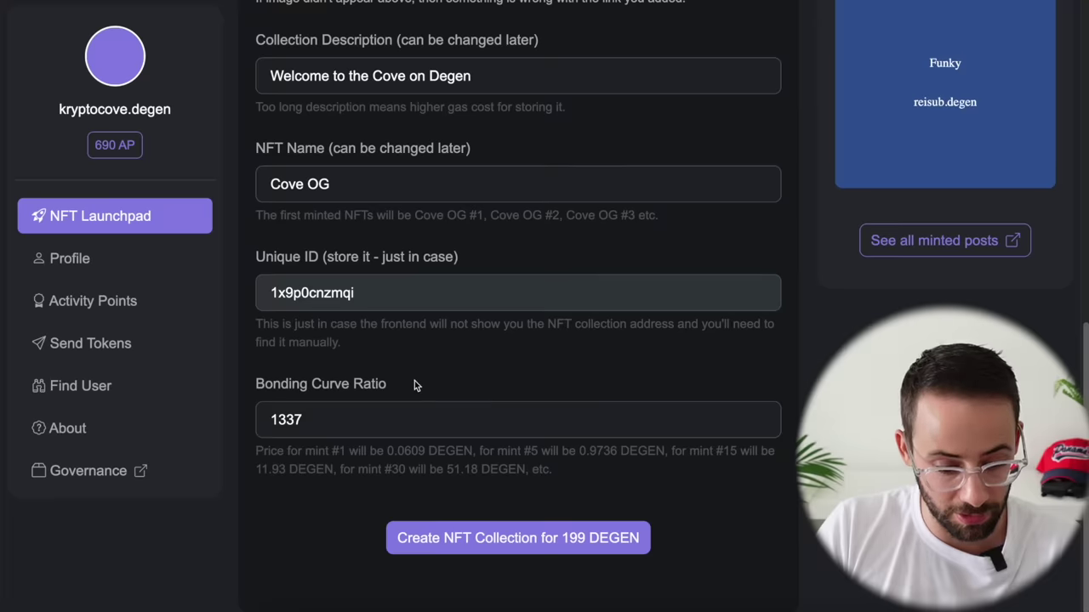
scroll(414, 380, up, 1)
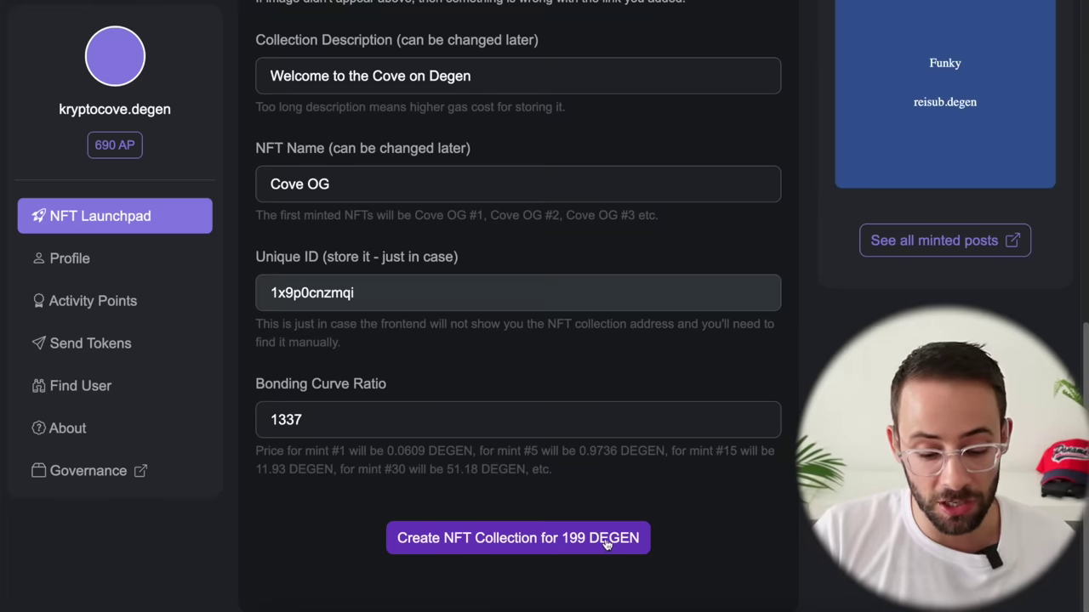
click(553, 543)
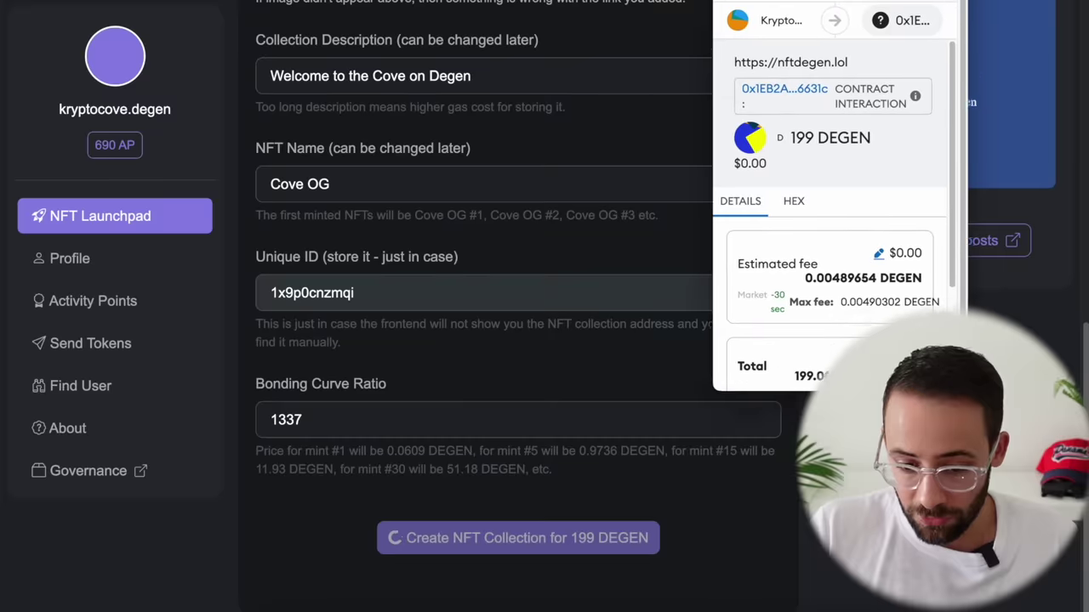
scroll(855, 242, down, 1)
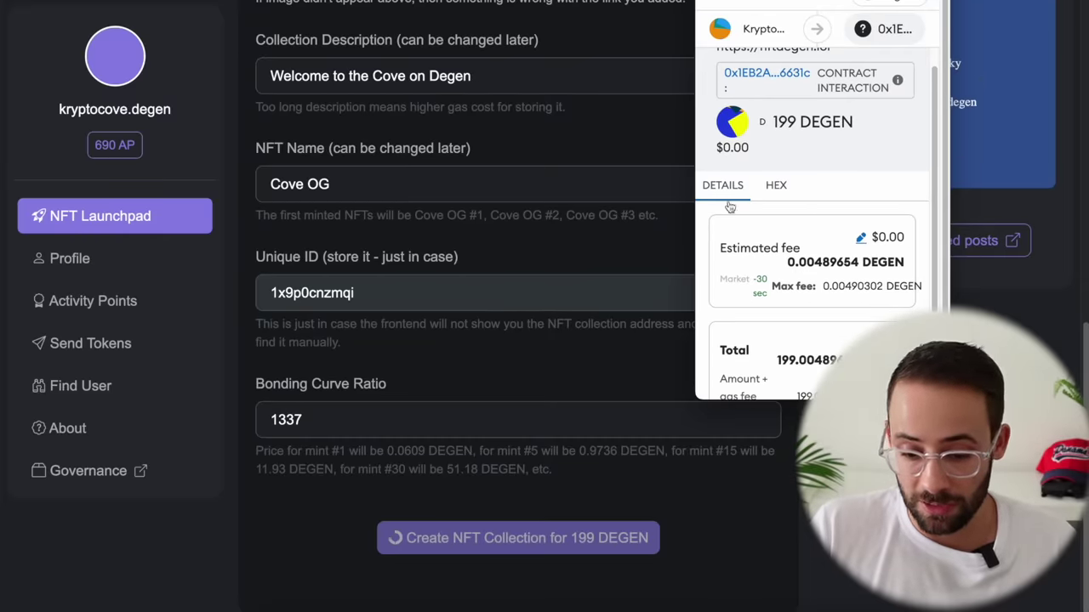
scroll(816, 212, down, 4)
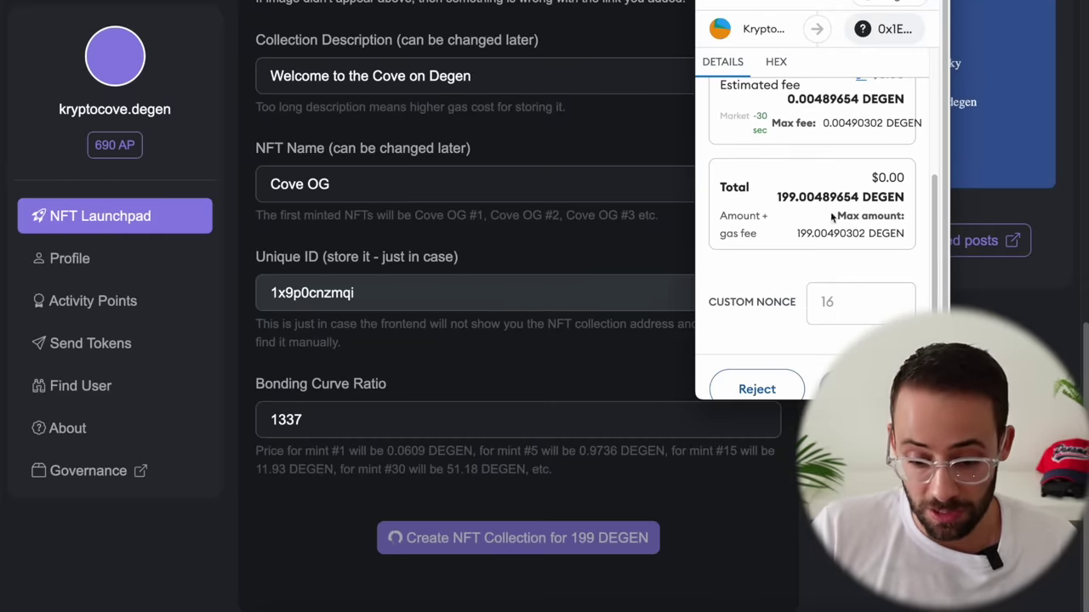
click(861, 389)
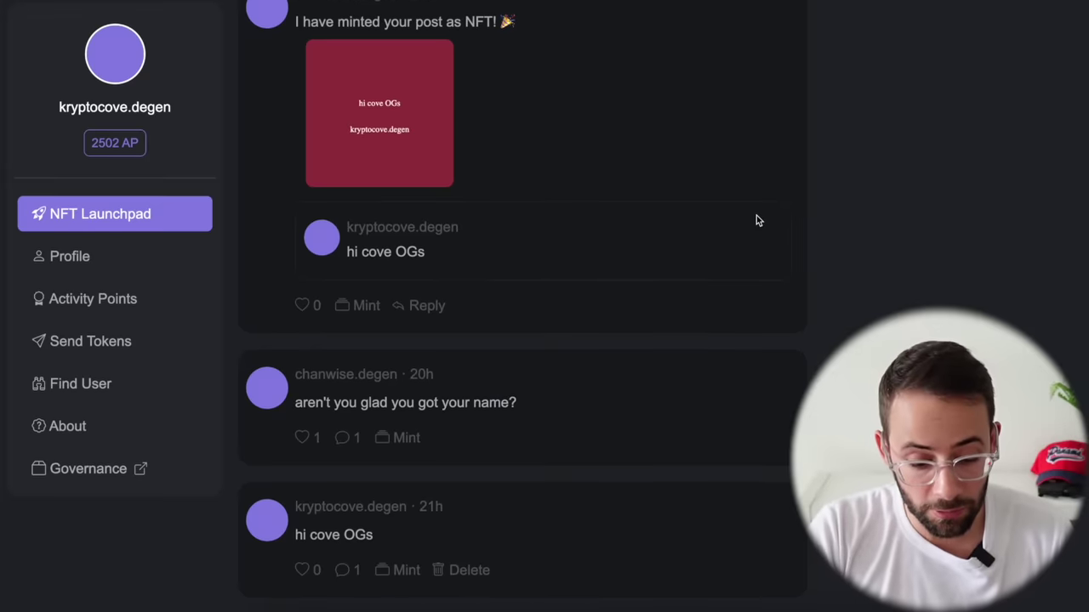
Step: Mint a feed post as an NFT, switching the wallet from Base Mainnet to Degen
click(399, 572)
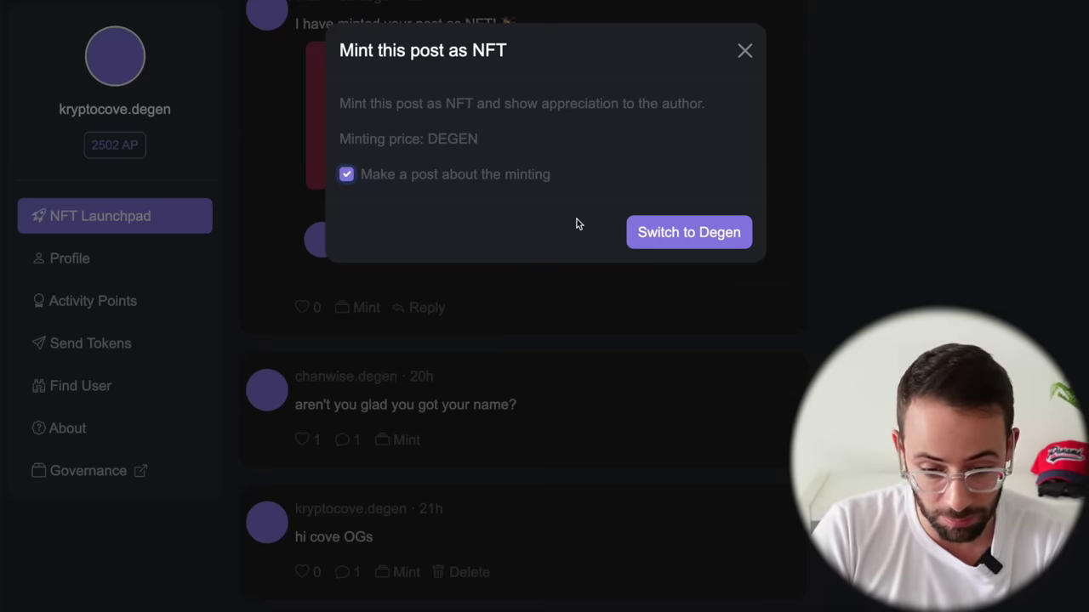
click(699, 235)
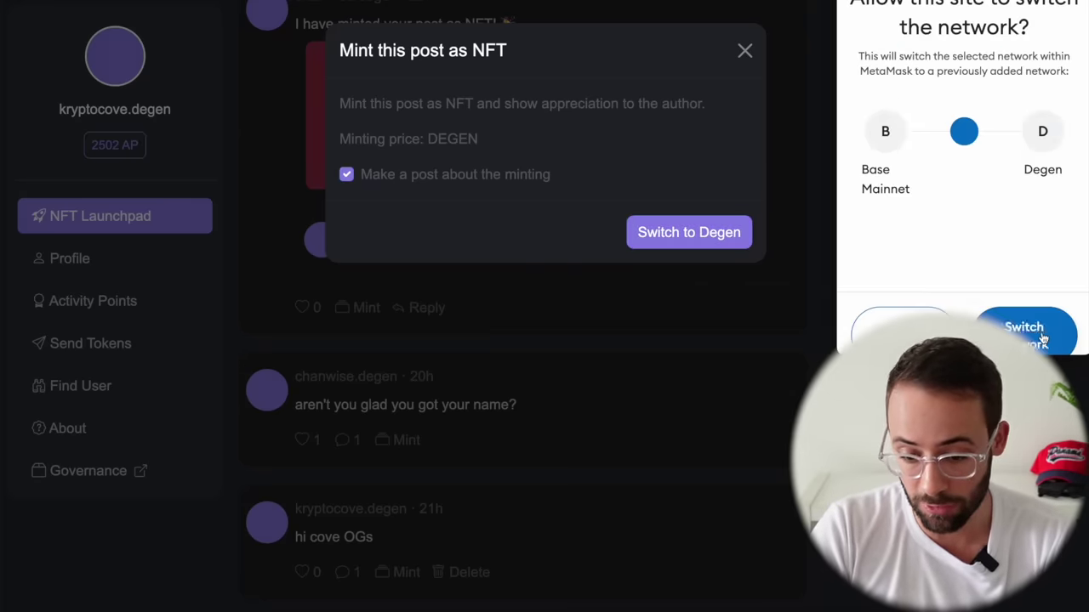
click(1042, 338)
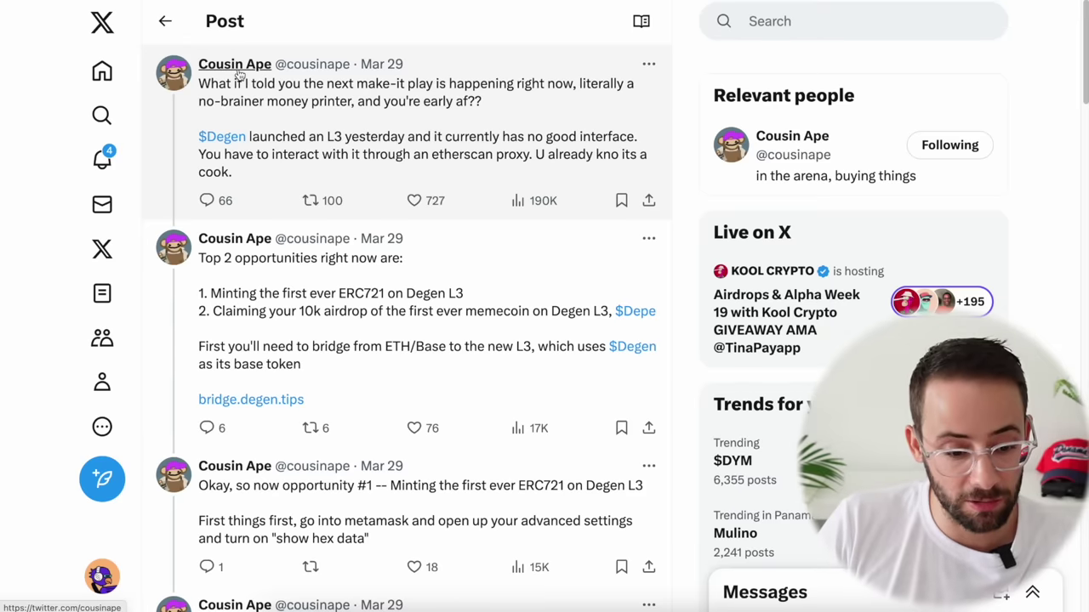
Step: Read the Degen L3 minting thread on X, highlighting 'ERC721 on Degen L3'
mouse_move(238, 77)
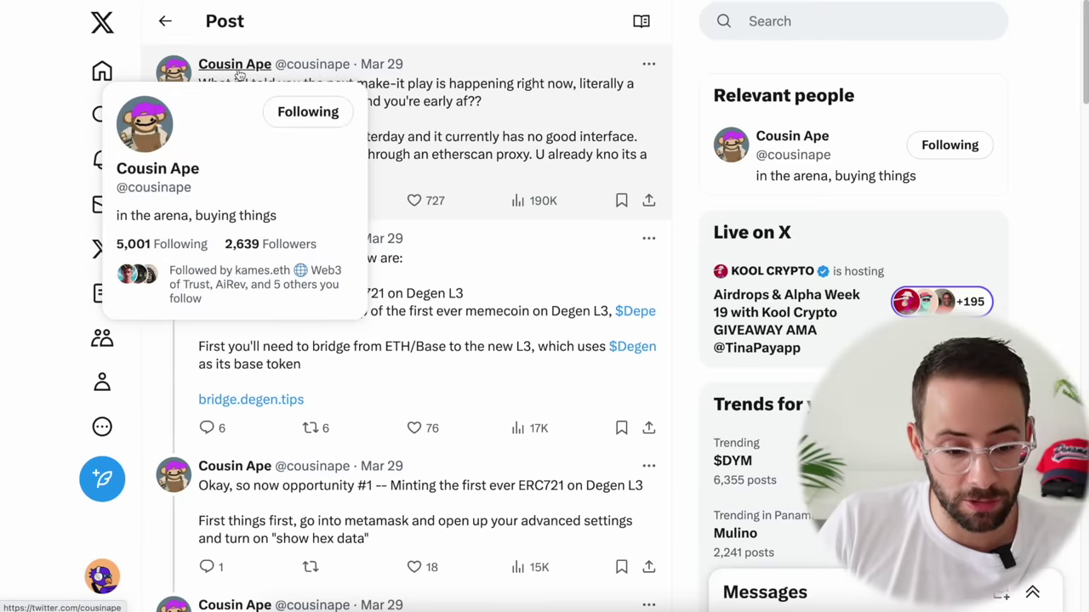
scroll(477, 280, down, 1)
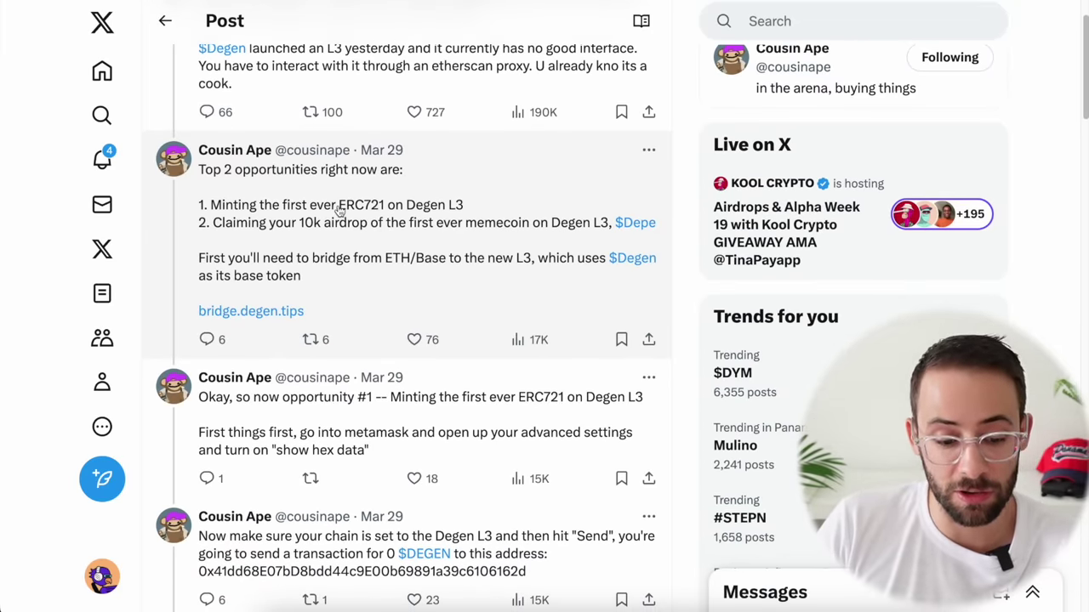
drag(339, 211, 466, 217)
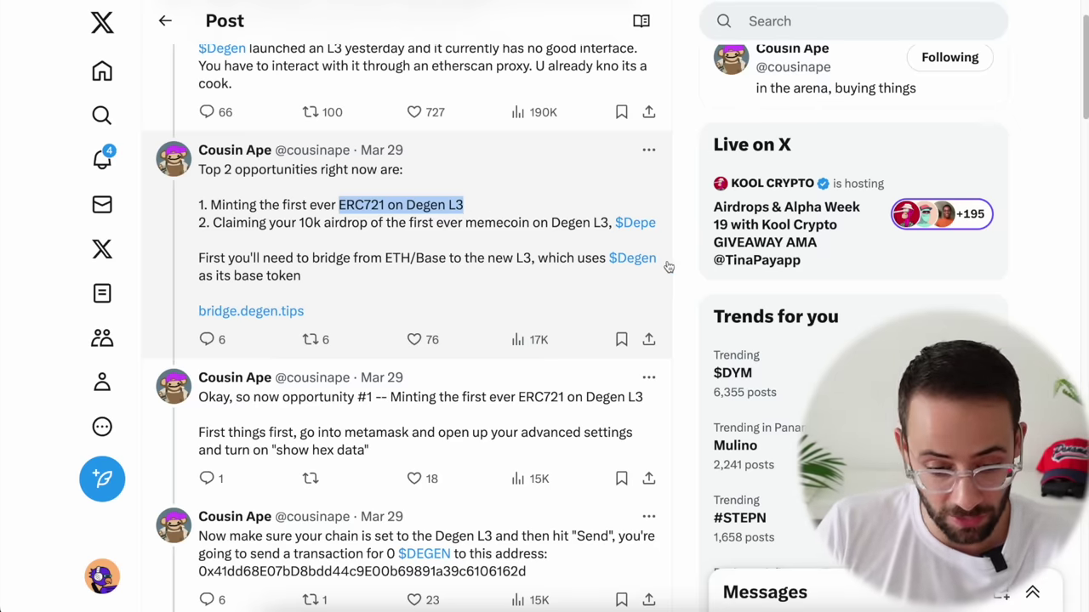
scroll(648, 341, down, 3)
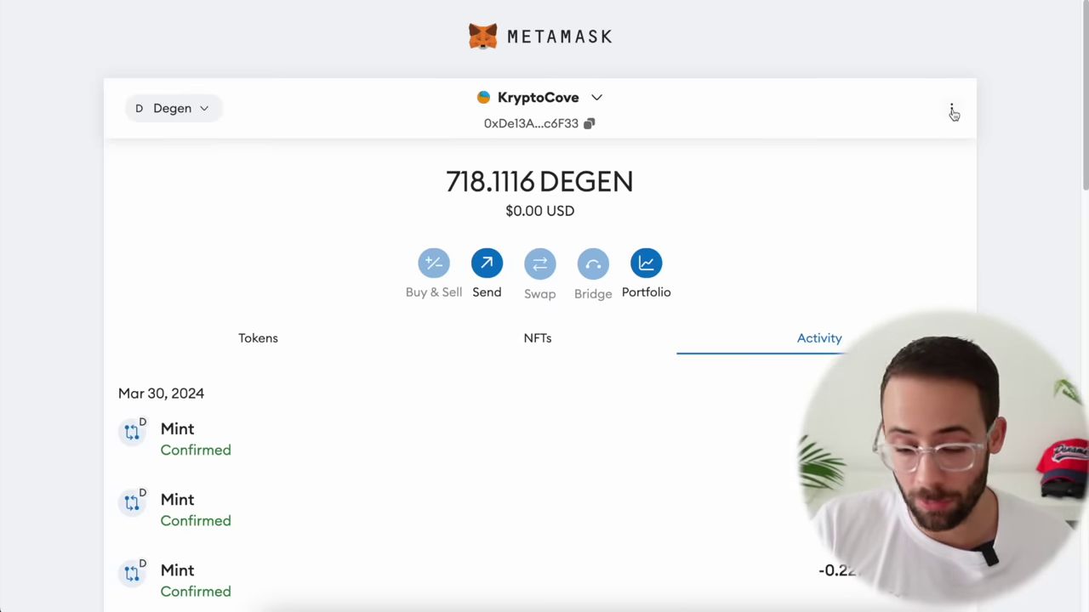
Step: Check that Show hex data is on in MetaMask's Advanced settings
click(952, 111)
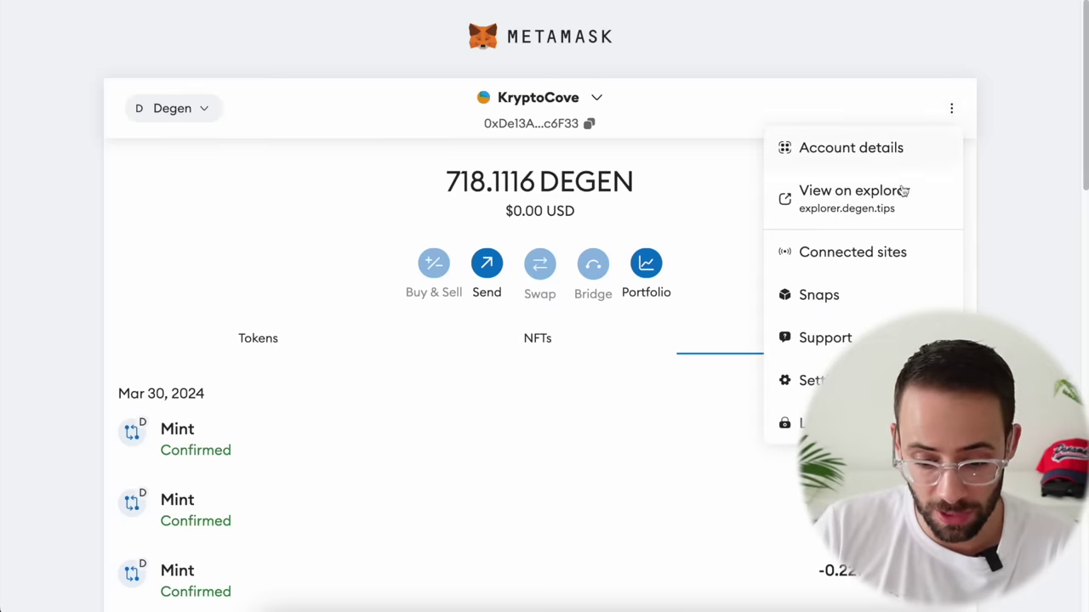
click(811, 380)
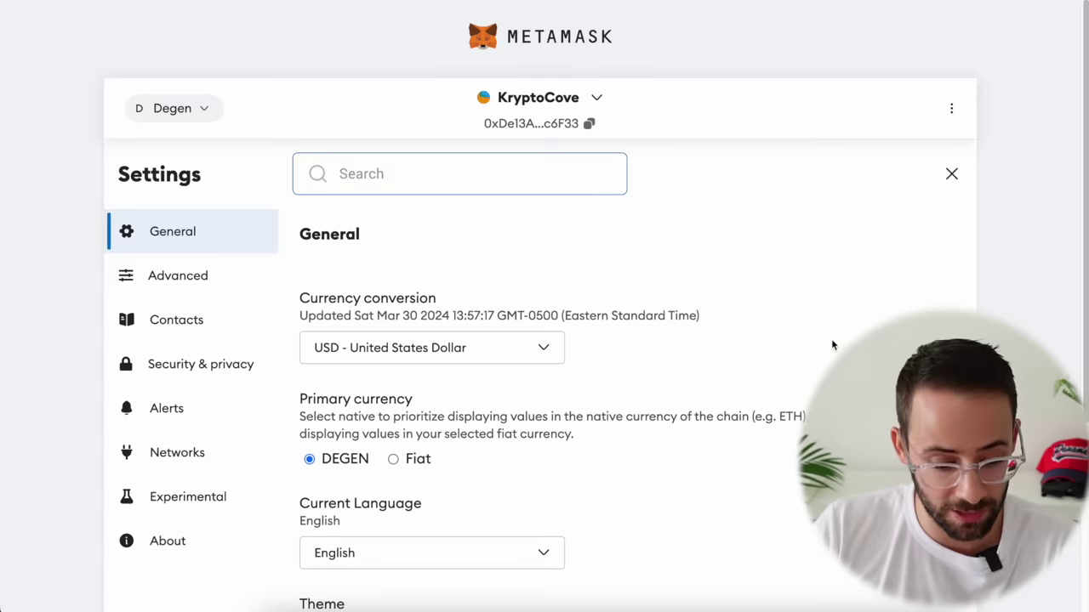
click(186, 277)
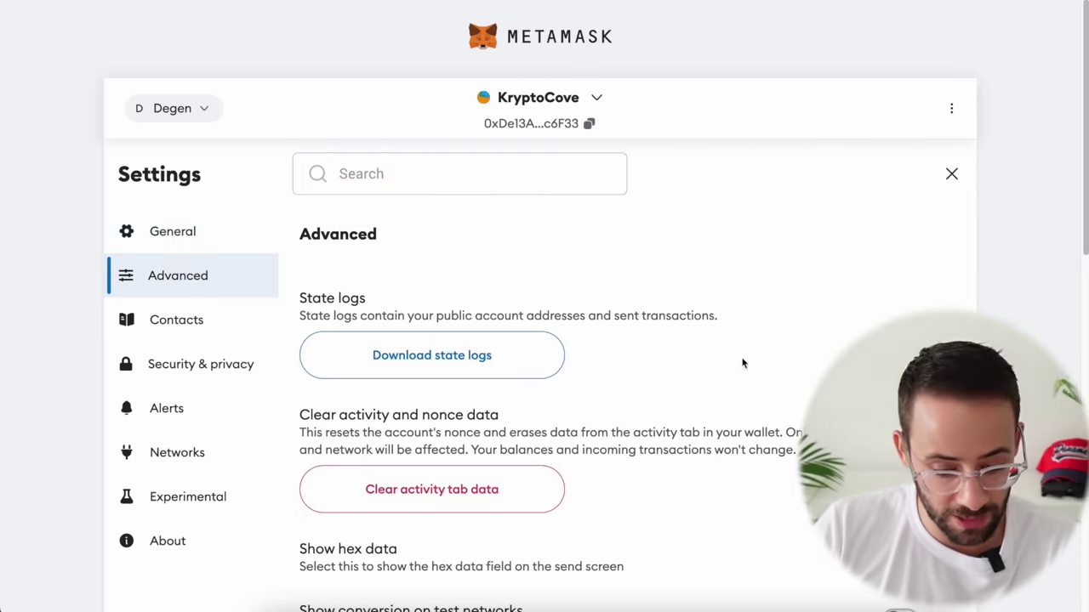
scroll(742, 363, down, 5)
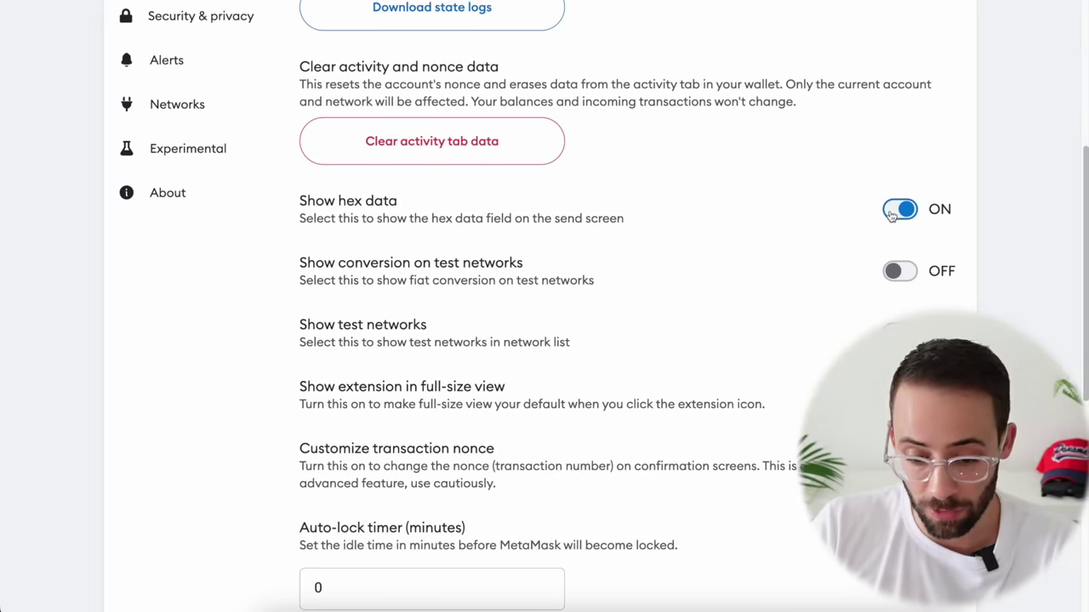
scroll(812, 272, up, 5)
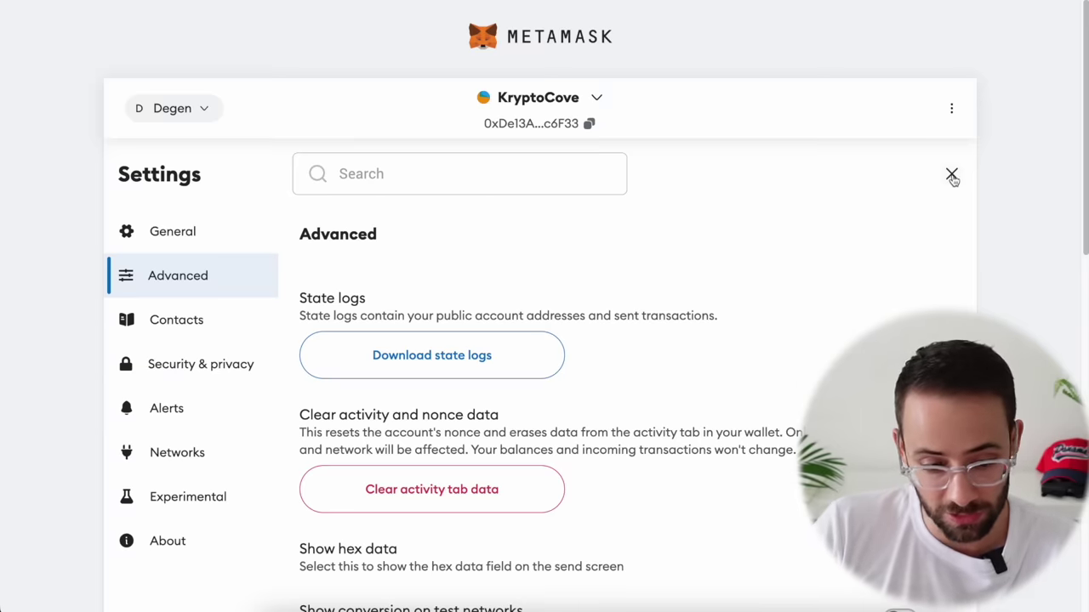
Step: Close the settings and copy the 0x41dd… mint contract address from the tweet
click(952, 175)
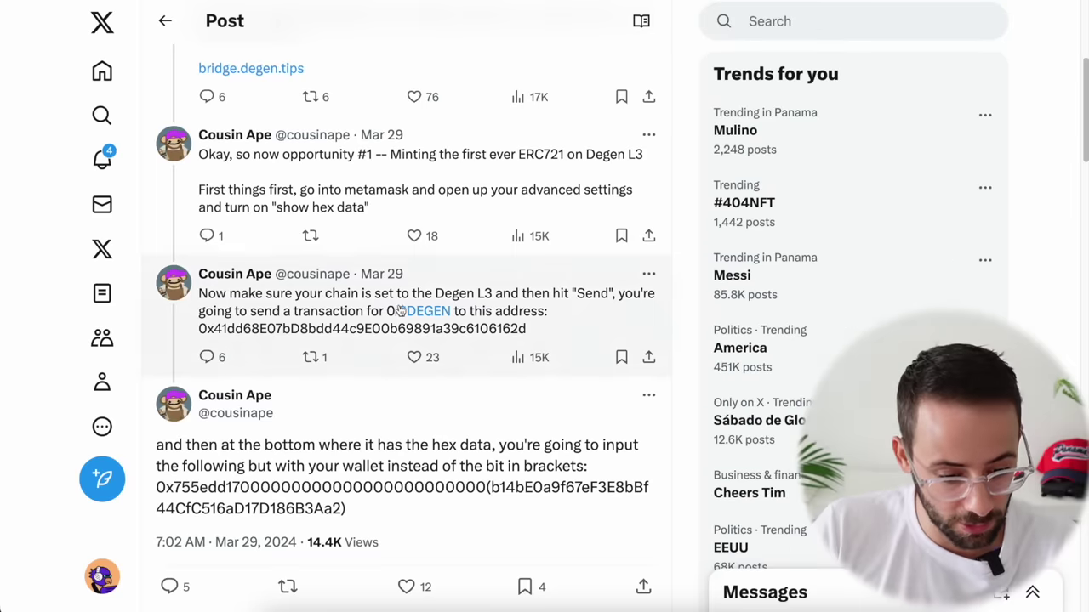
click(425, 302)
drag(527, 155, 156, 165)
key(ctrl+c)
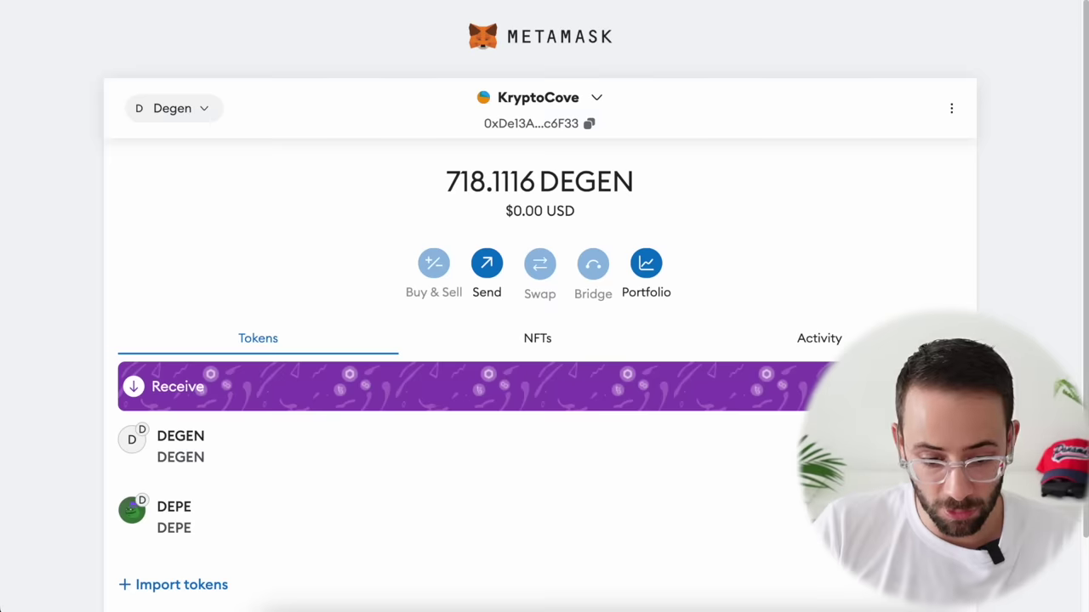
Step: Start a MetaMask send to the pasted token contract and acknowledge the contract warning
click(489, 267)
key(ctrl+v)
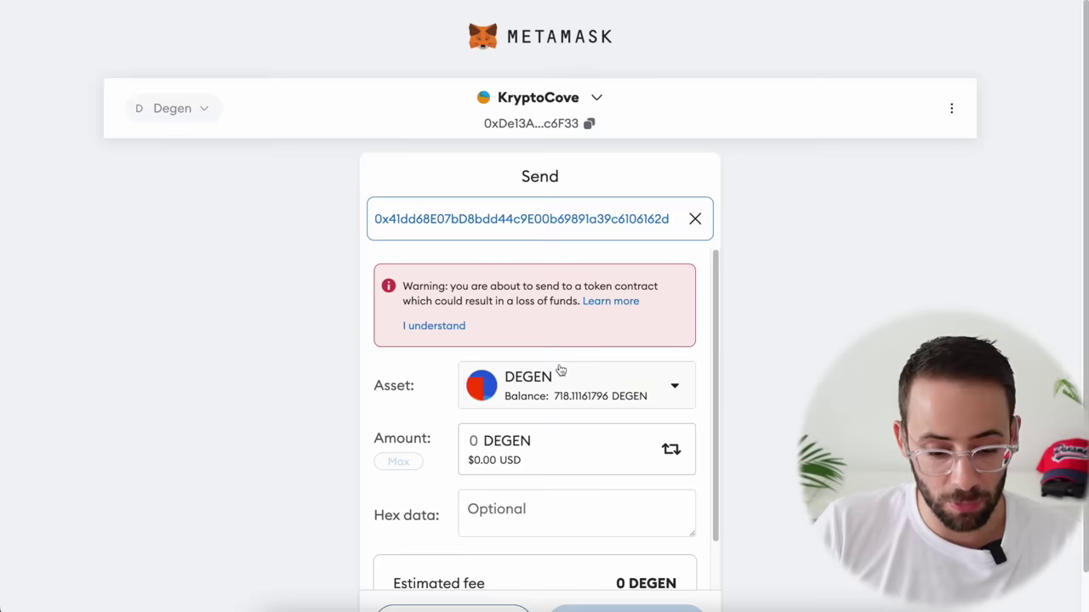
click(493, 448)
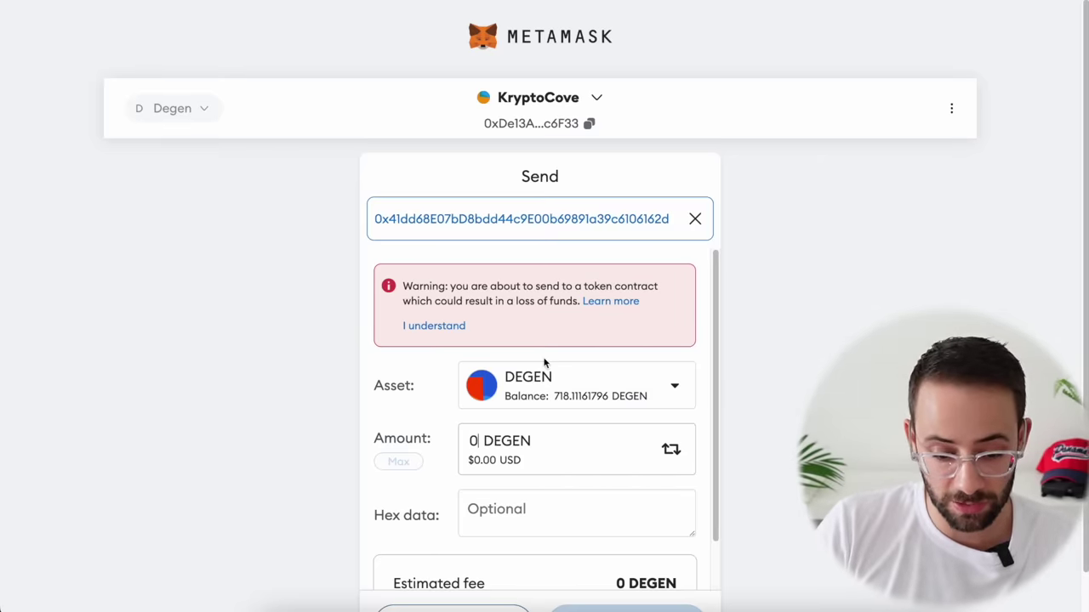
click(455, 328)
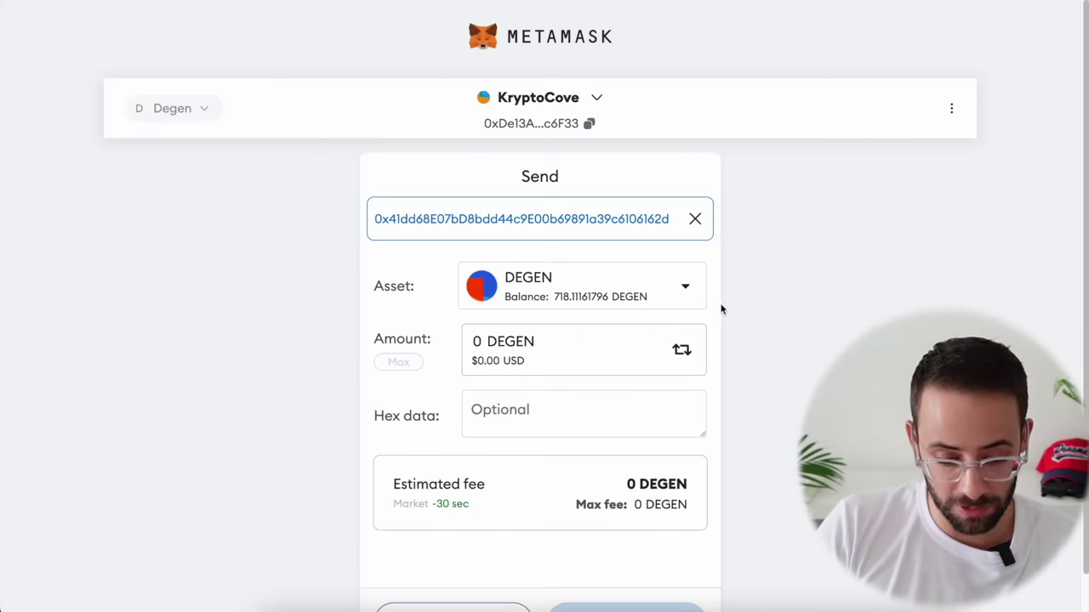
scroll(646, 340, down, 1)
Step: Paste the hex data string from the reply into the transaction's hex data field
click(581, 373)
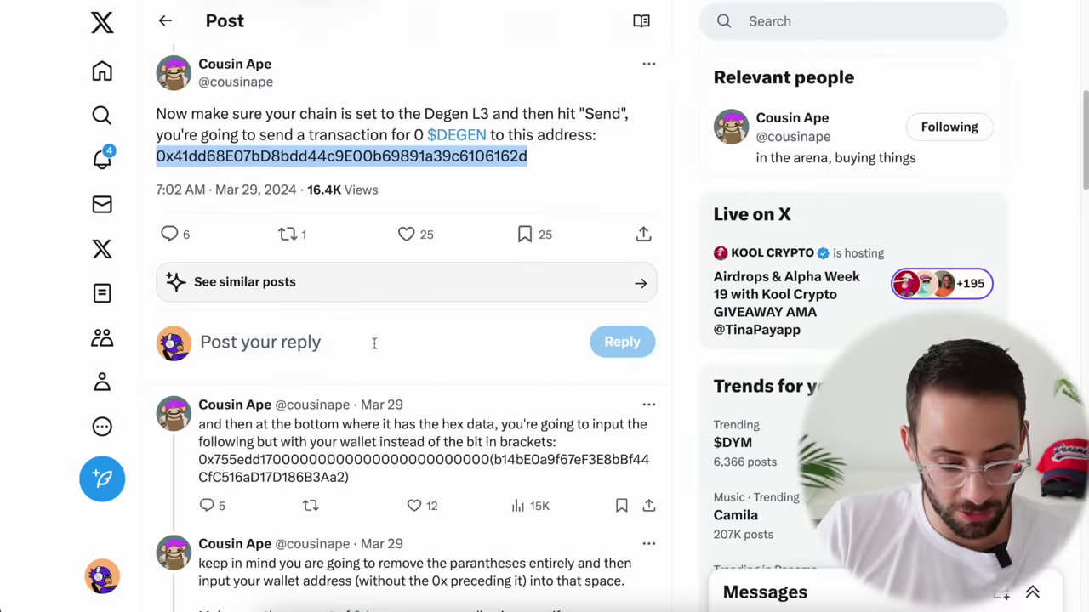
scroll(374, 343, down, 1)
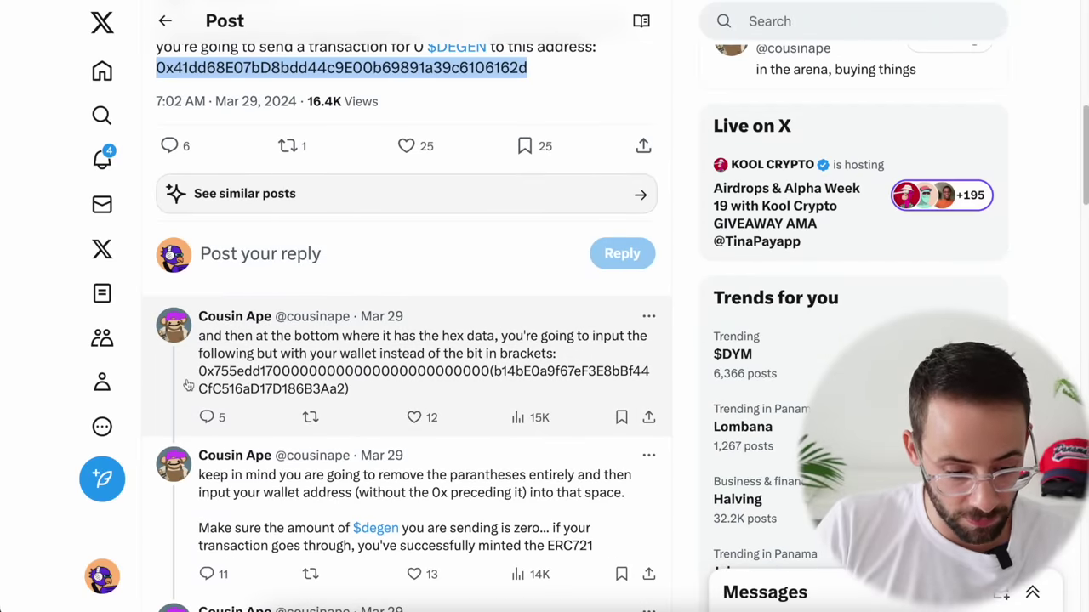
drag(197, 372, 352, 394)
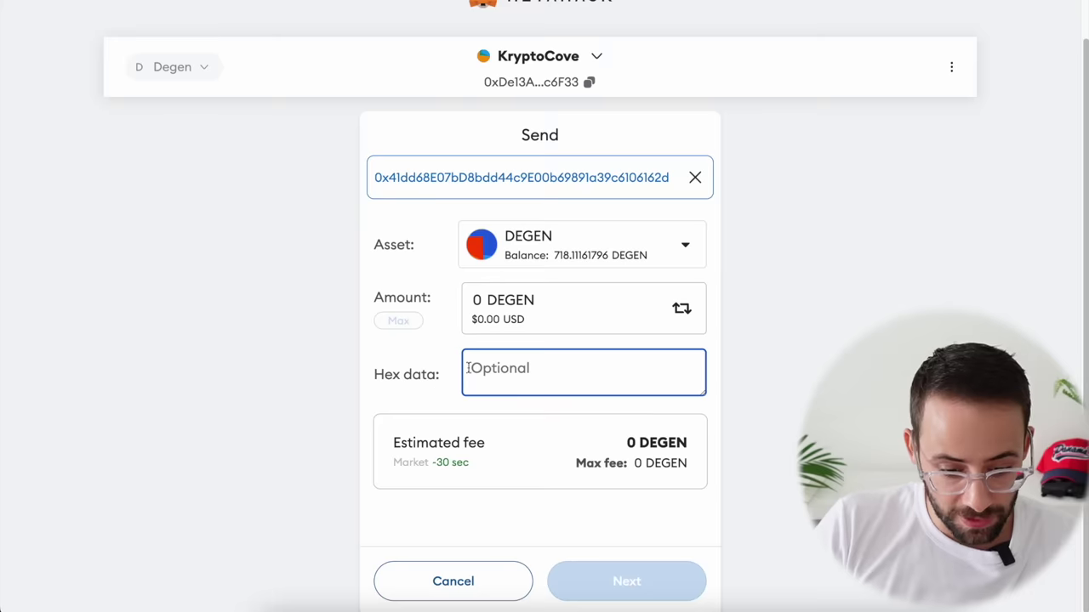
key(ctrl+v)
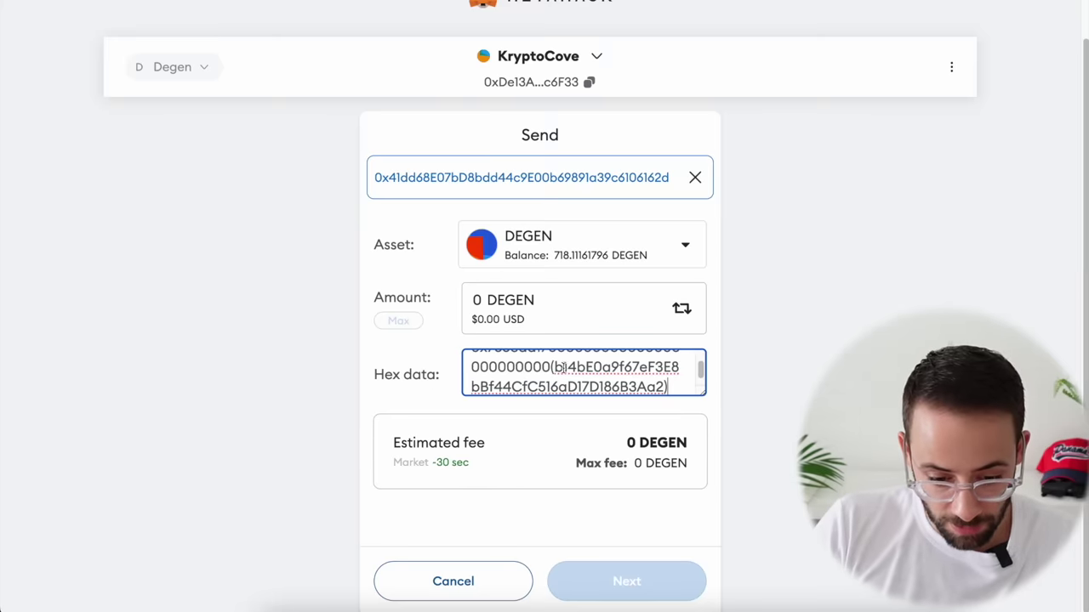
drag(565, 366, 665, 387)
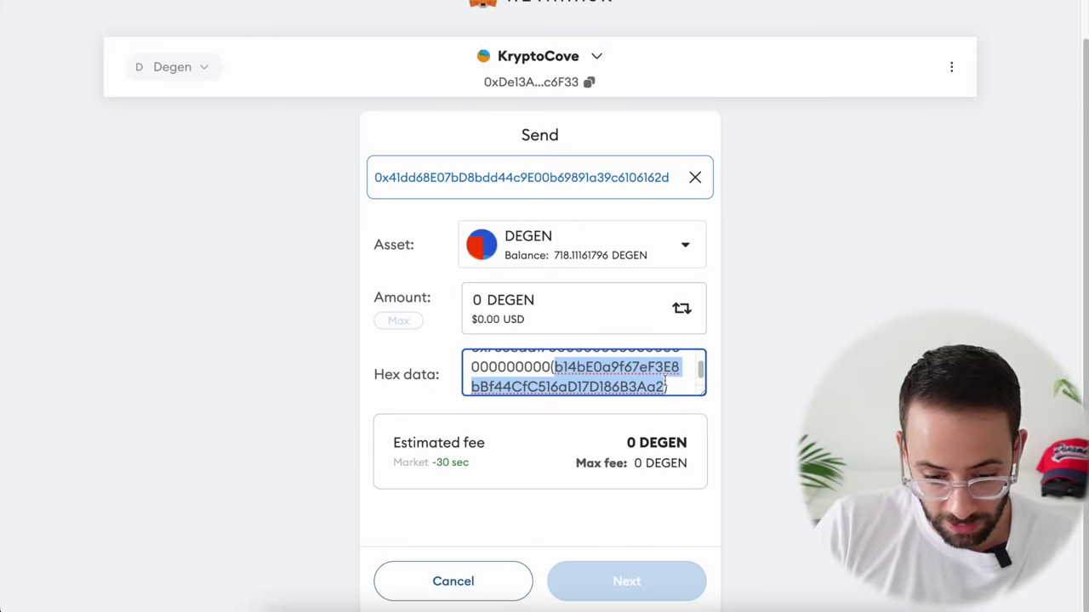
Step: Replace the bracketed placeholder with your own wallet address, without 0x or brackets
click(593, 4)
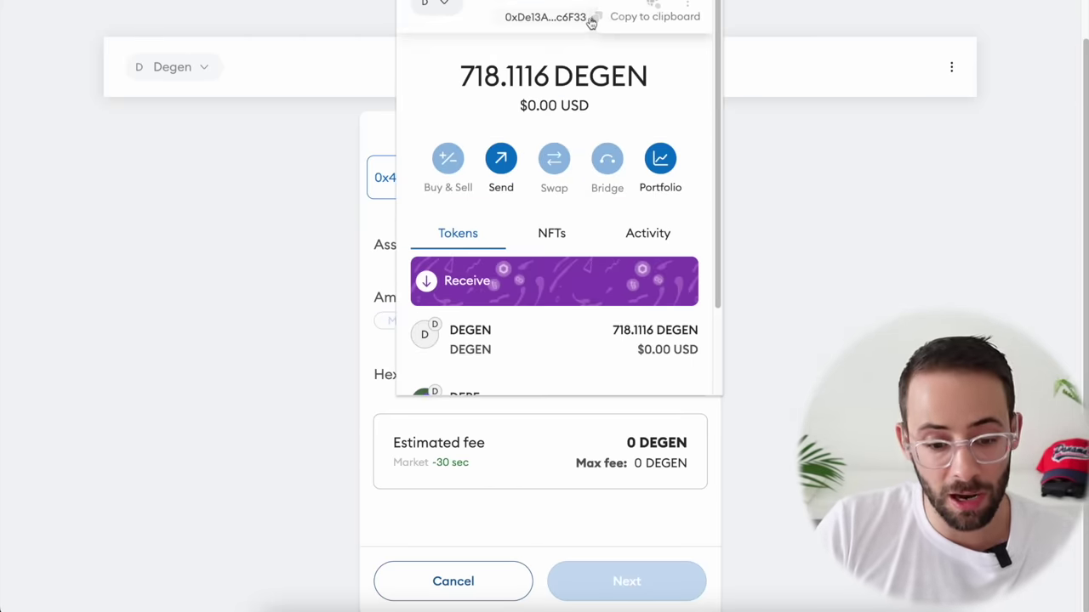
click(594, 24)
click(569, 437)
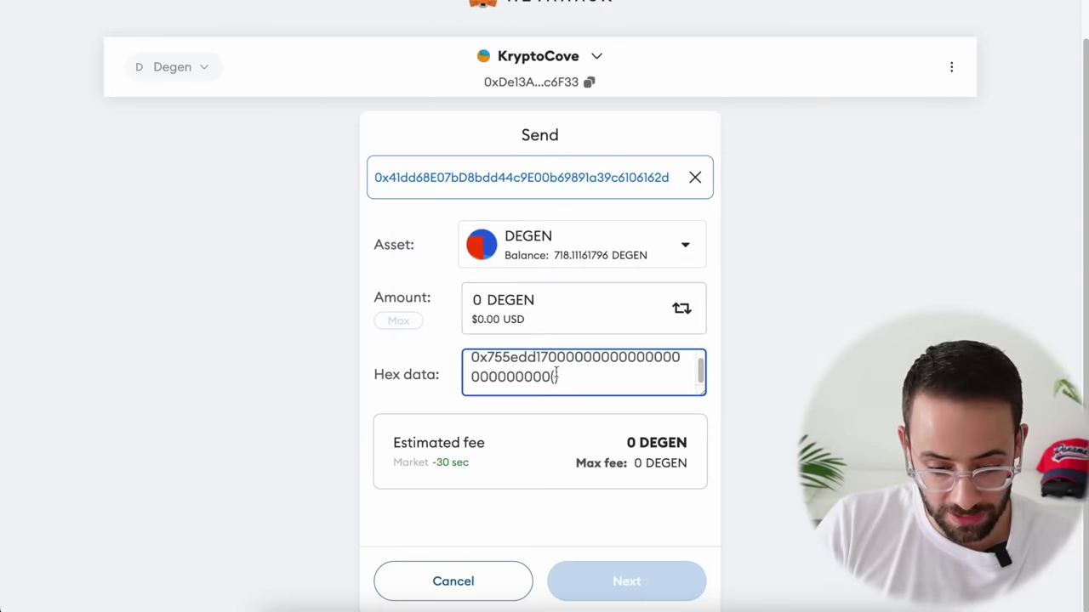
text(0xDe13AE64205f3443eC3833B0c42D0e34BF1c6F33)
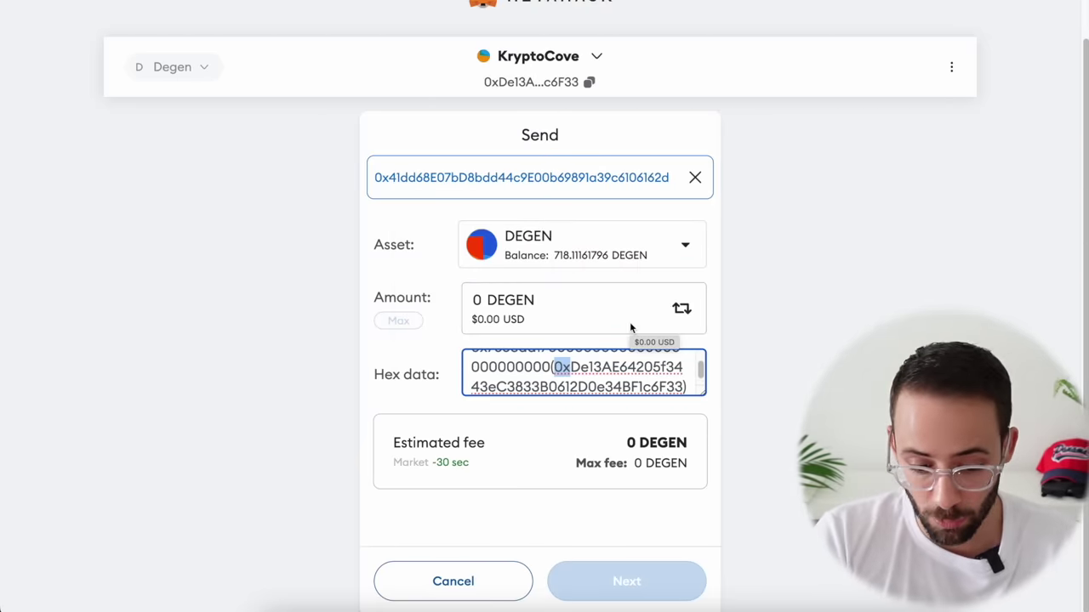
key(BackSpace)
key(BackSpace)
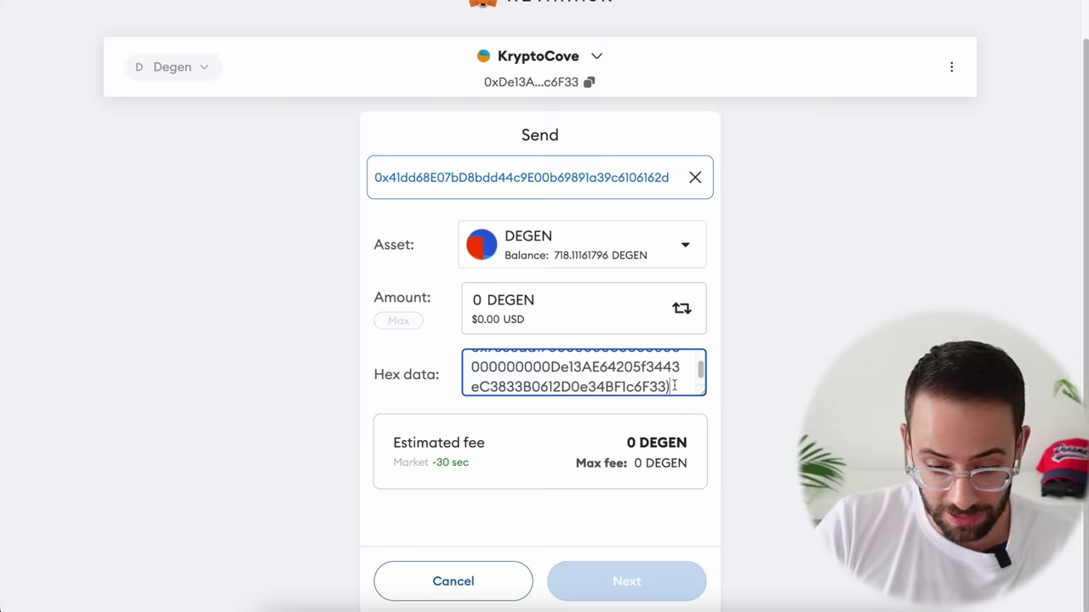
key(BackSpace)
click(782, 364)
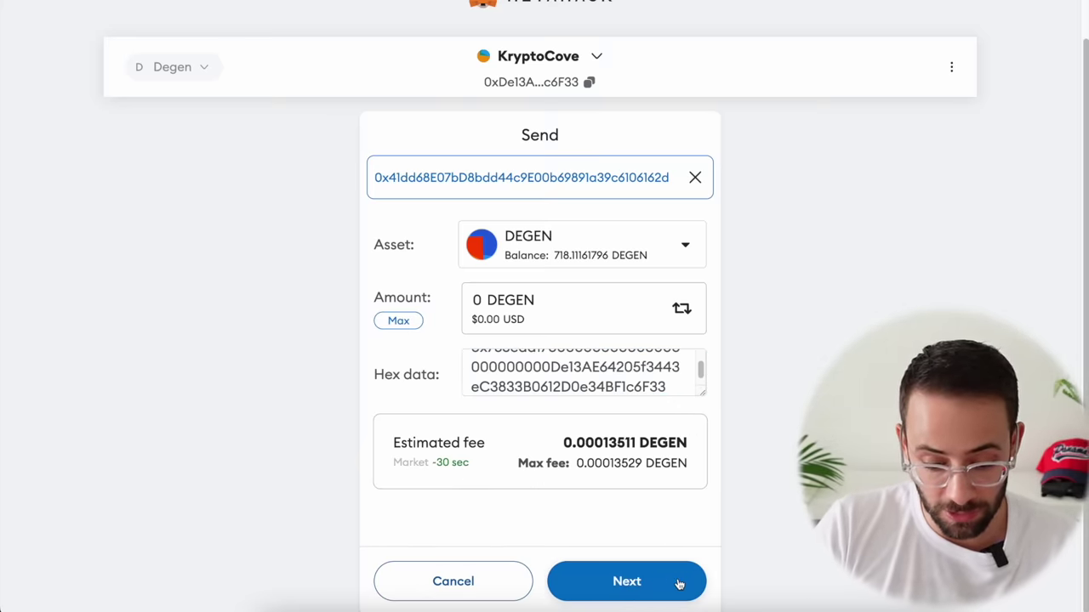
Step: Confirm the 0 DEGEN contract interaction and view it on the block explorer
click(622, 581)
scroll(608, 409, down, 3)
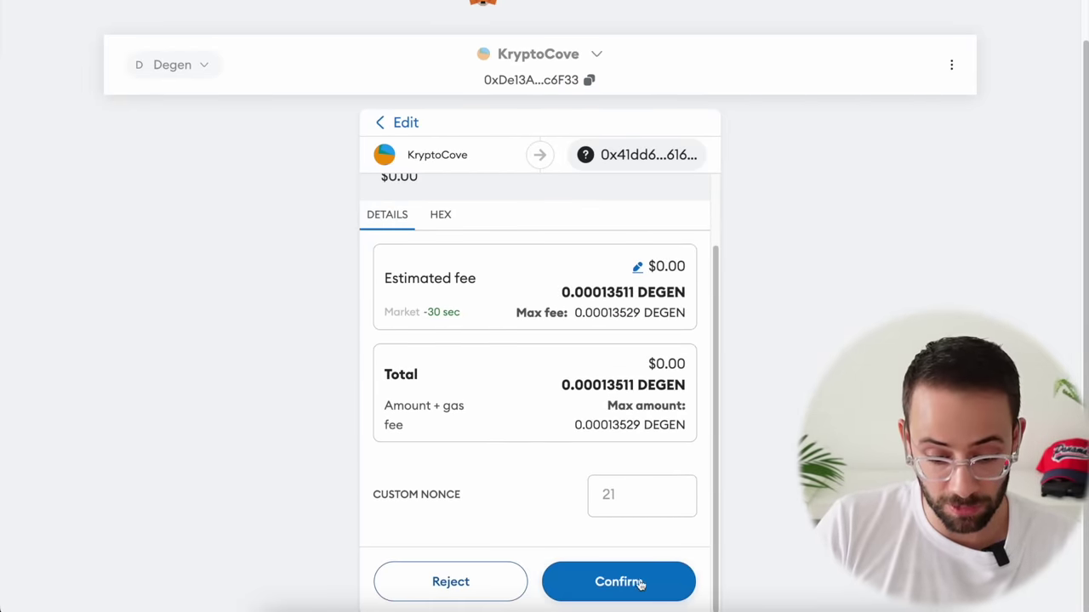
click(633, 584)
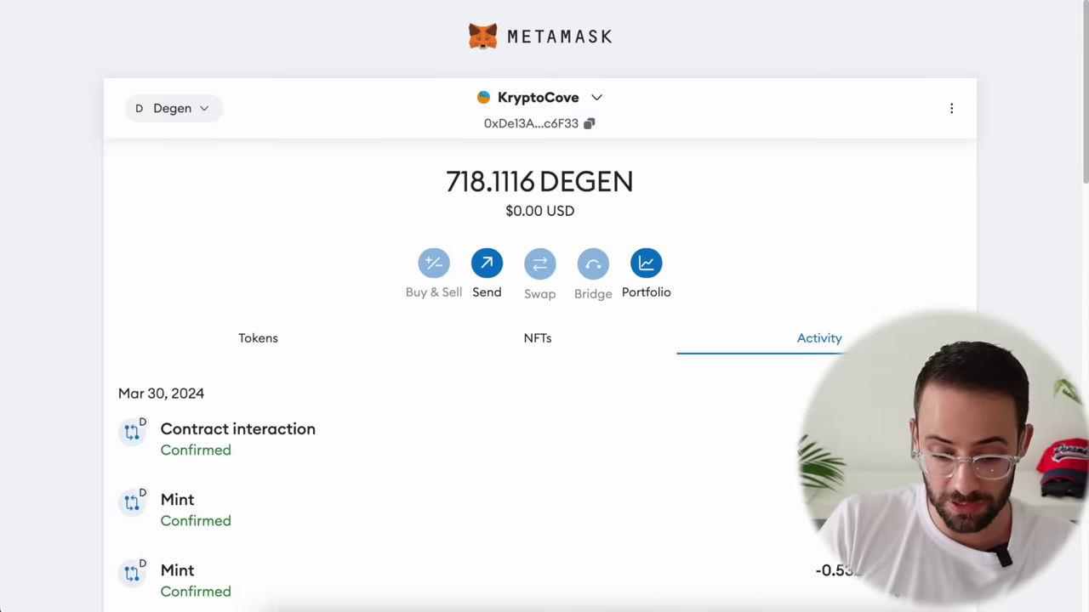
click(517, 451)
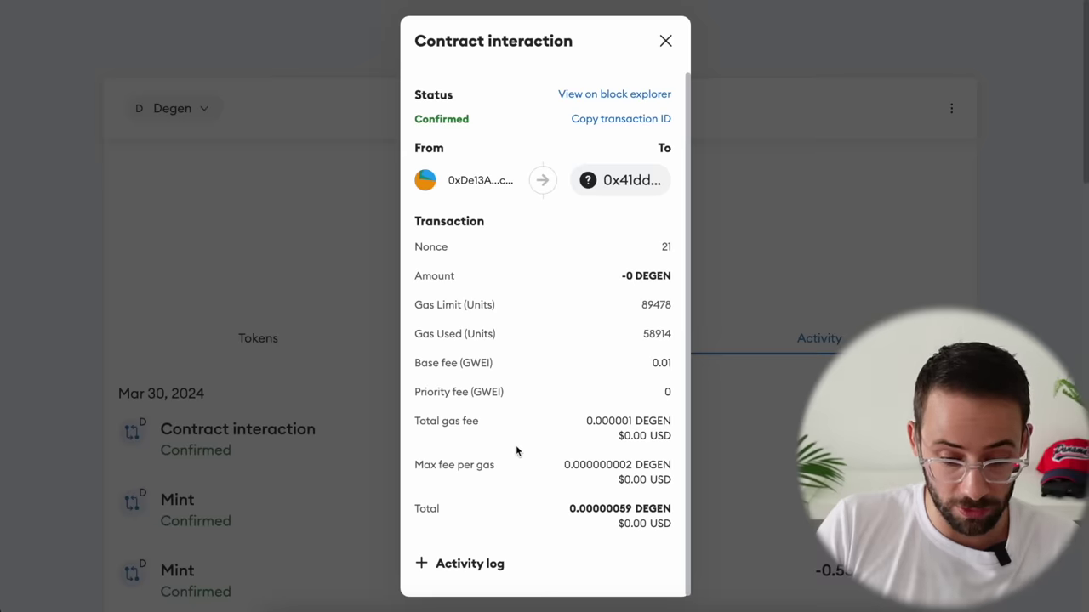
click(634, 97)
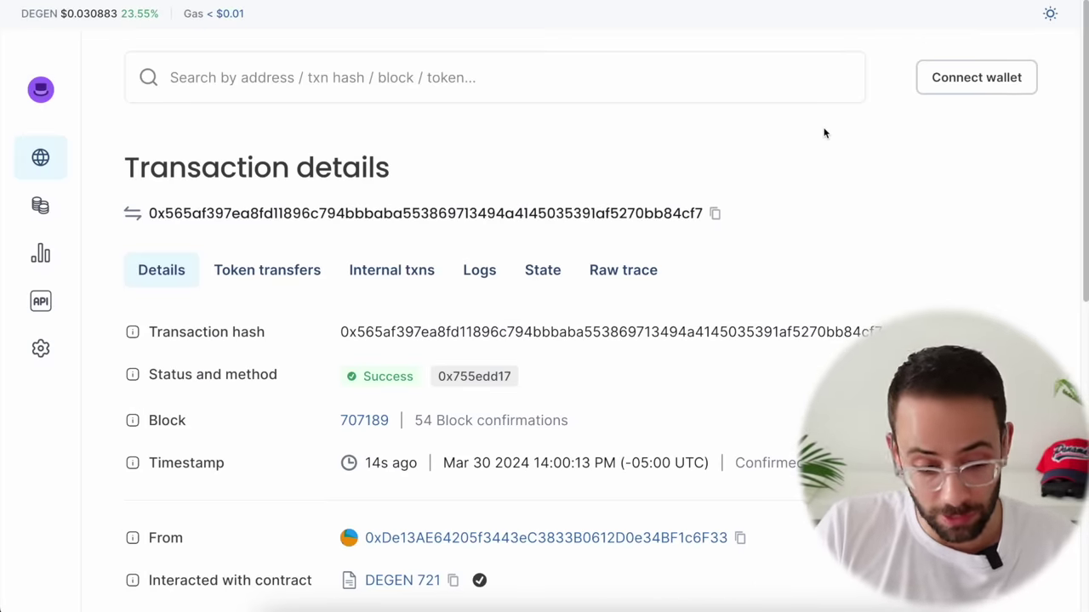
Step: Open the minted DEGEN 721 token ID 2564561 page and copy the collection's contract address
scroll(752, 301, down, 1)
scroll(739, 293, down, 2)
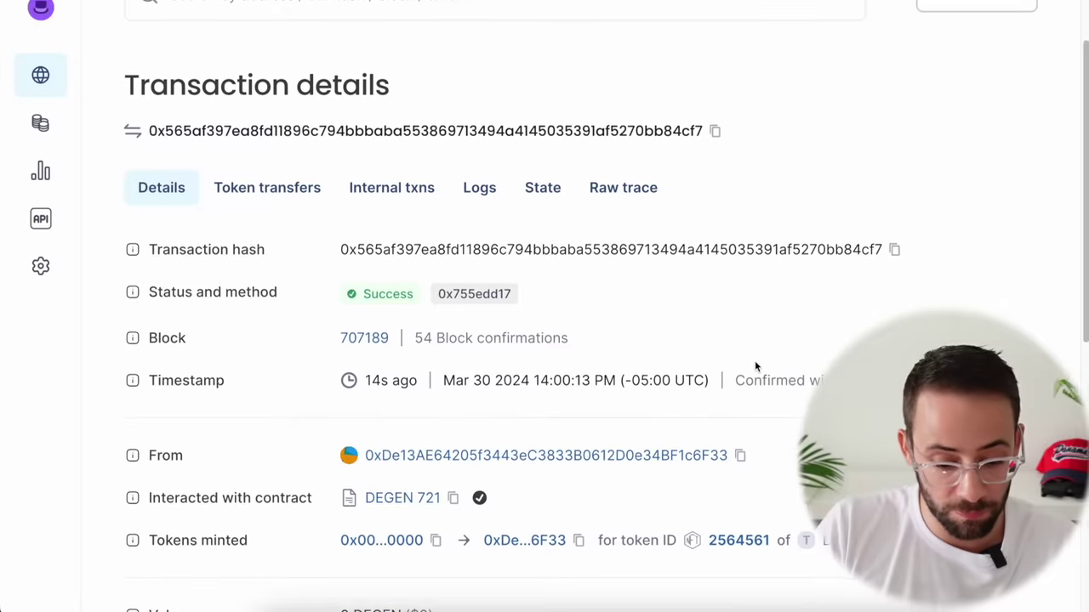
scroll(756, 298, down, 3)
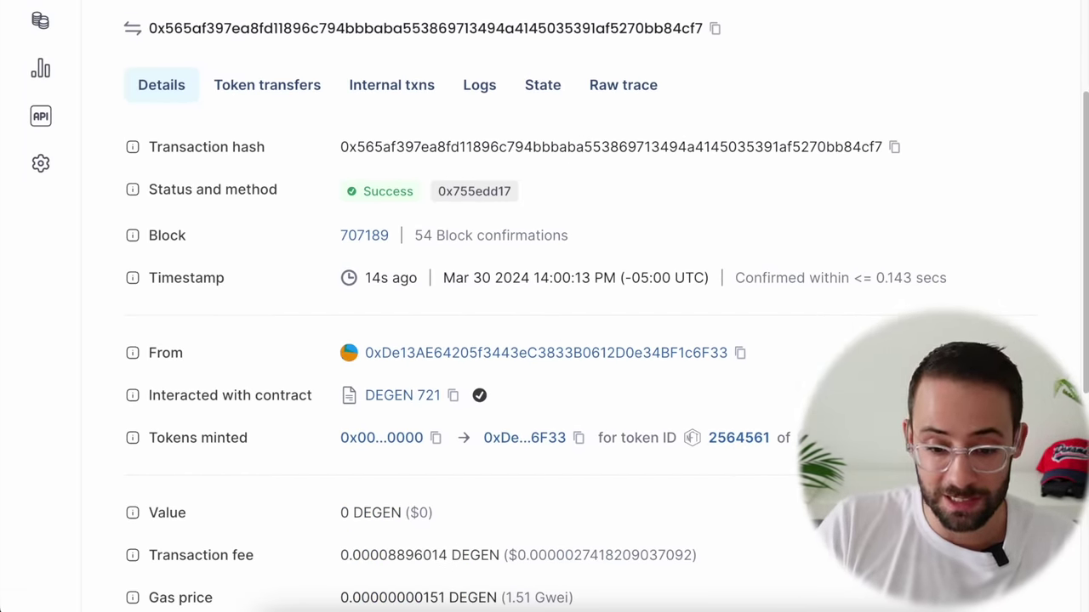
key(alt+shift+m)
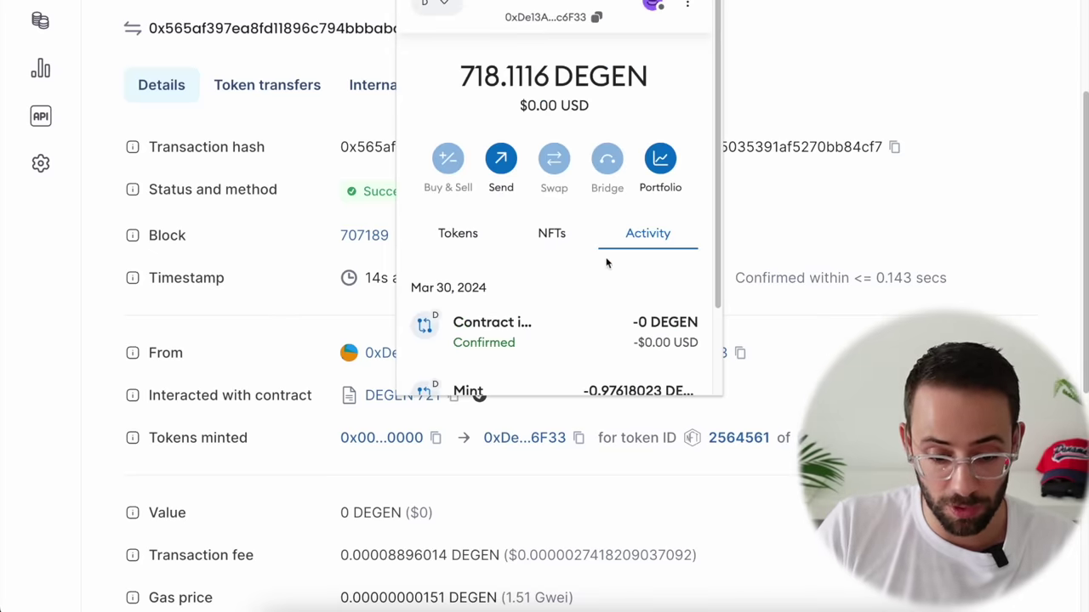
click(855, 289)
scroll(854, 290, down, 2)
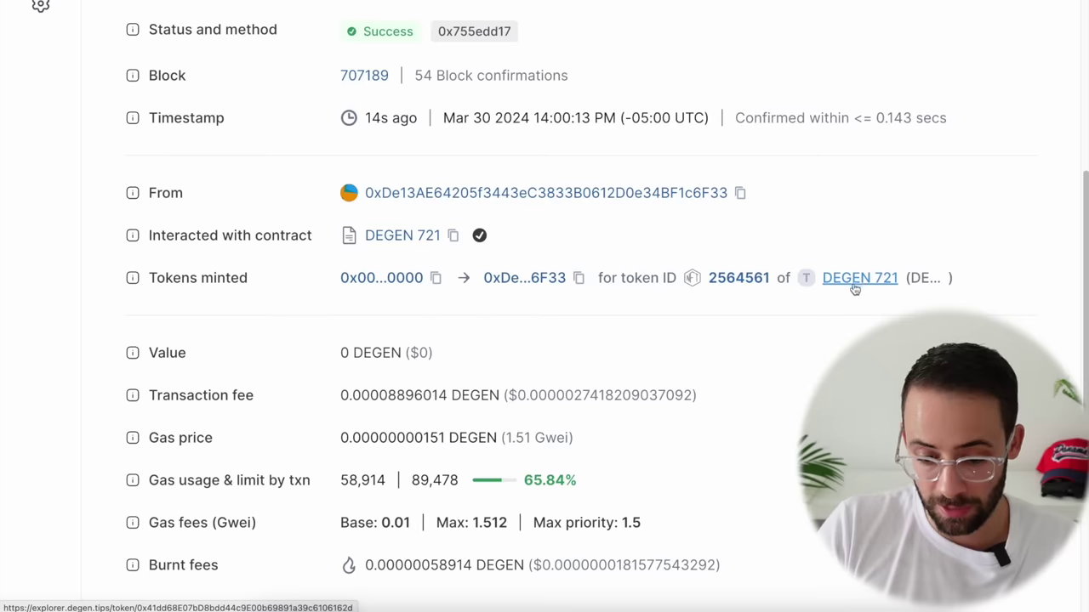
click(856, 280)
click(567, 214)
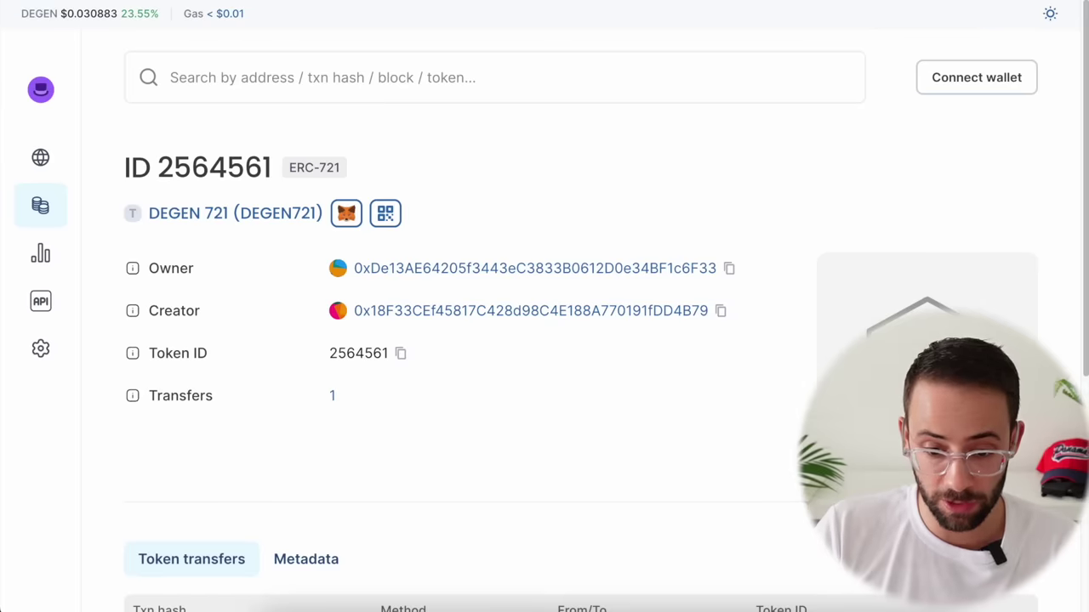
key(alt+shift+m)
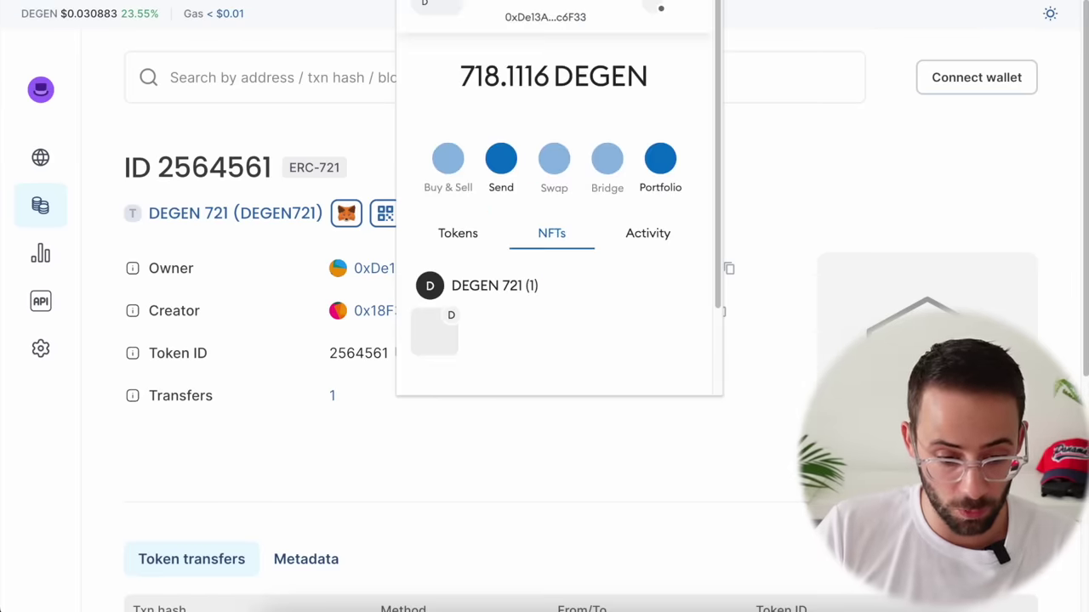
Step: Import the DEGEN 721 NFT into MetaMask with the copied contract address and its token ID
scroll(524, 280, down, 1)
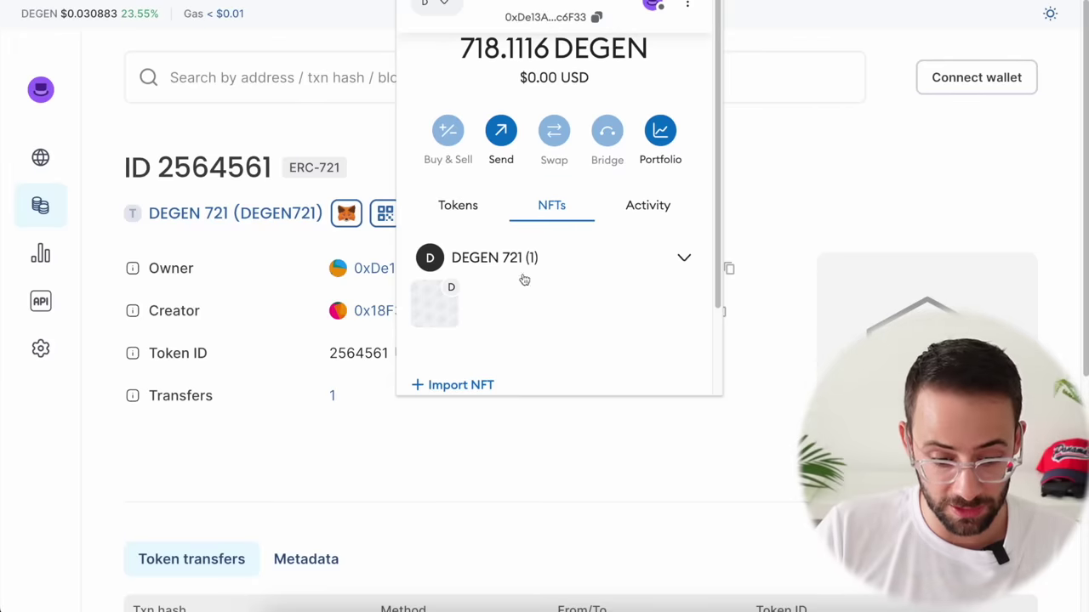
click(460, 385)
key(ctrl+v)
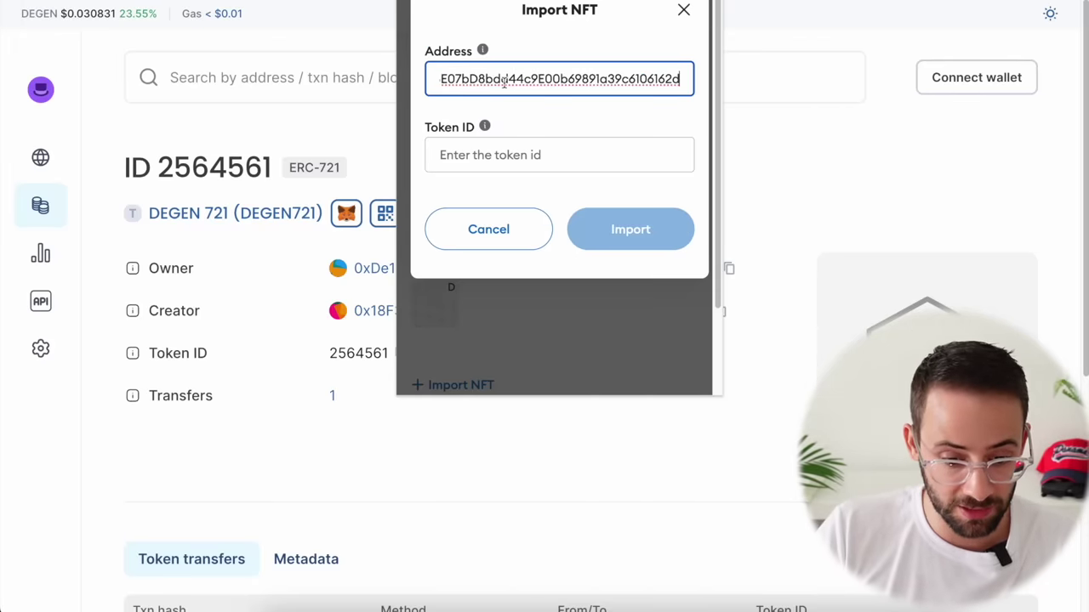
click(450, 158)
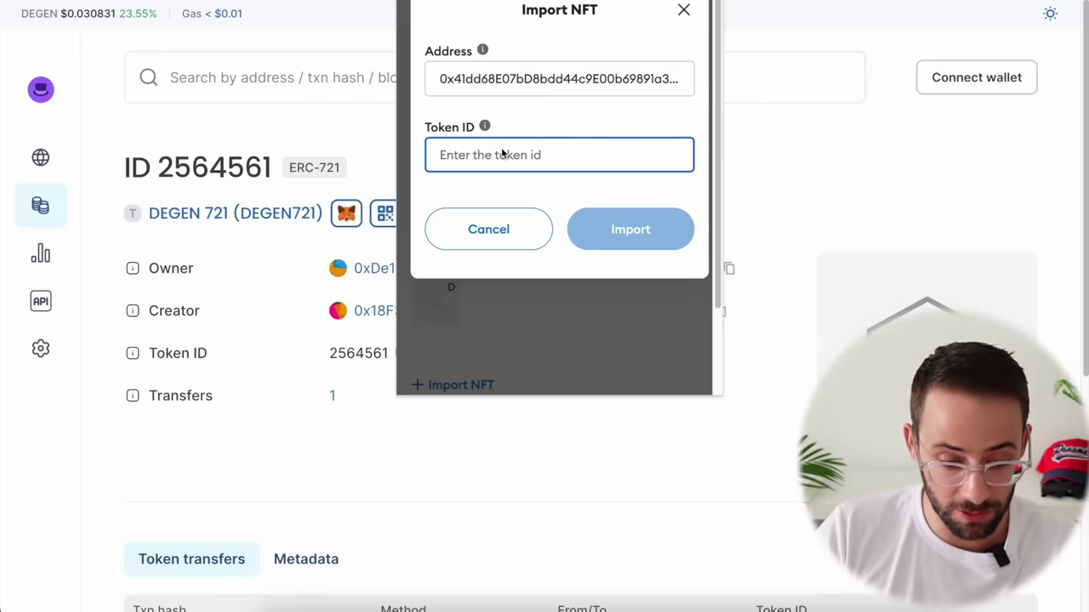
text(2564561)
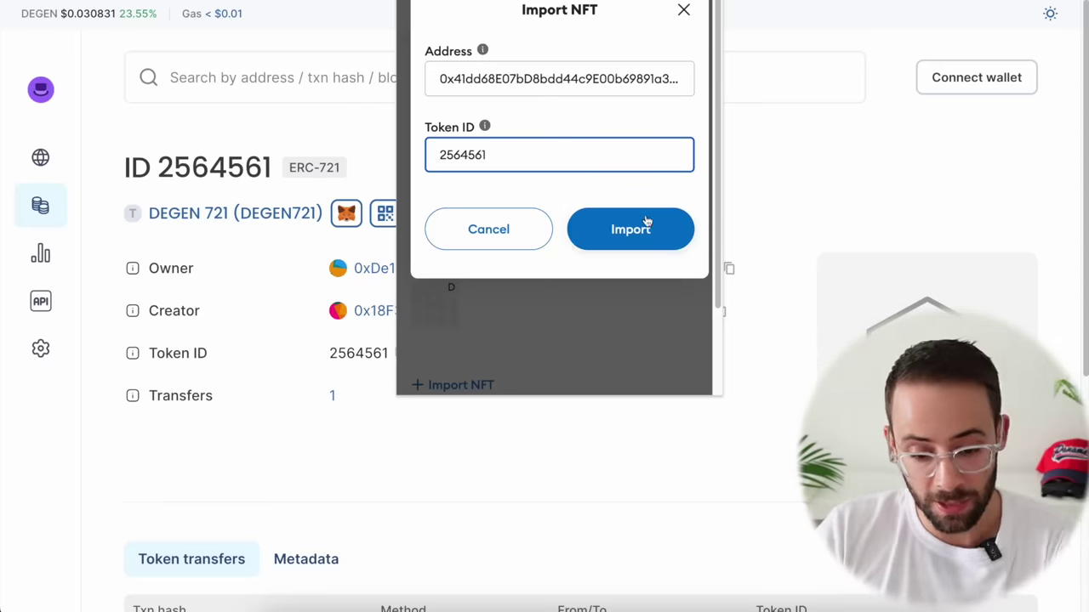
click(647, 226)
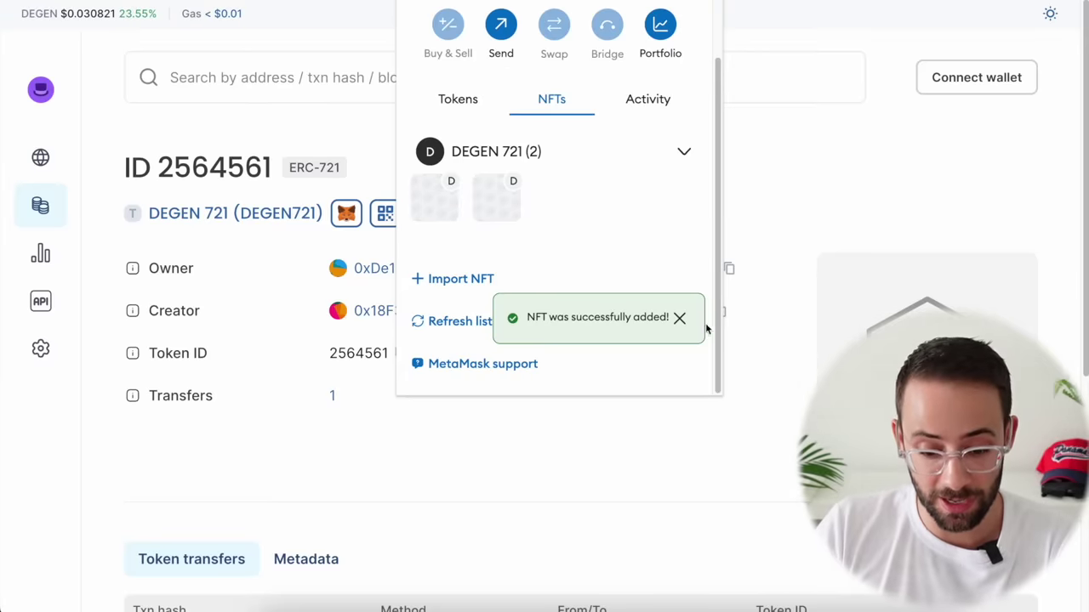
click(680, 318)
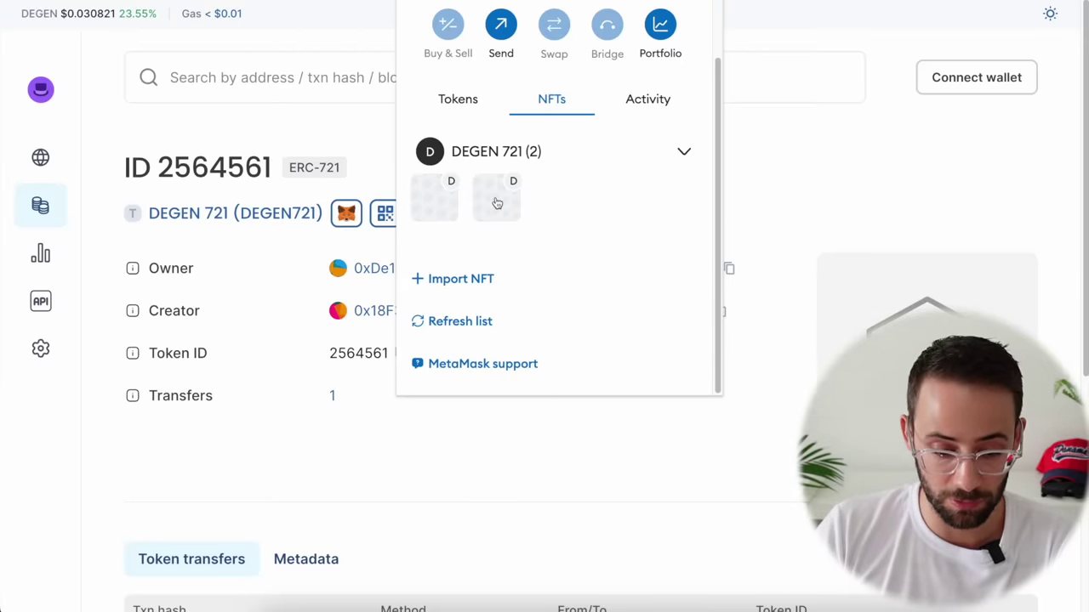
click(743, 140)
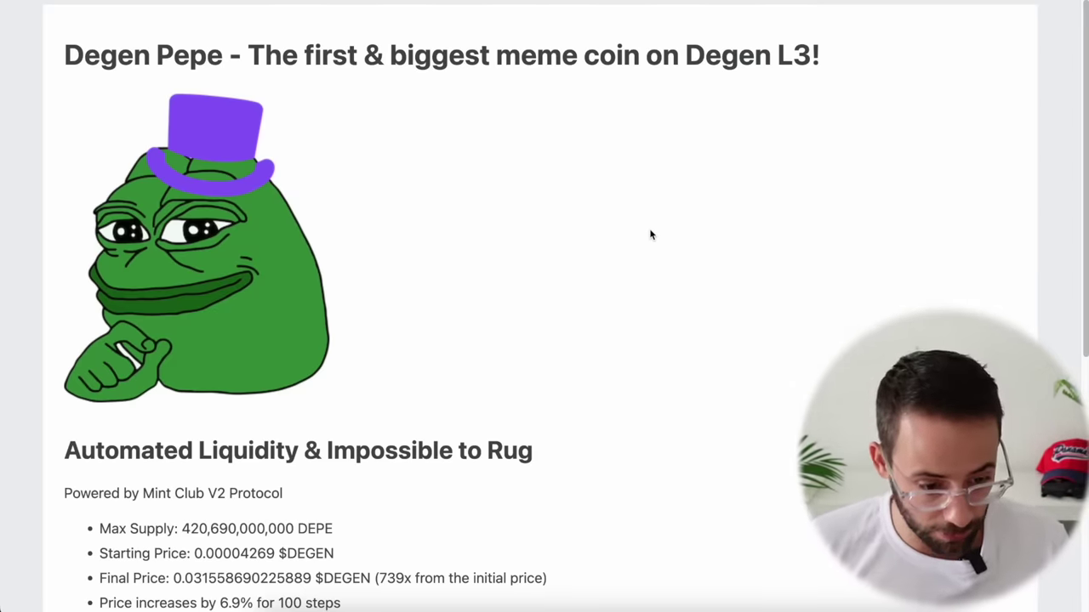
Step: Scroll the Degen Pepe (DEPE) Mint Club page to the price chart and Buy panel
scroll(479, 386, down, 3)
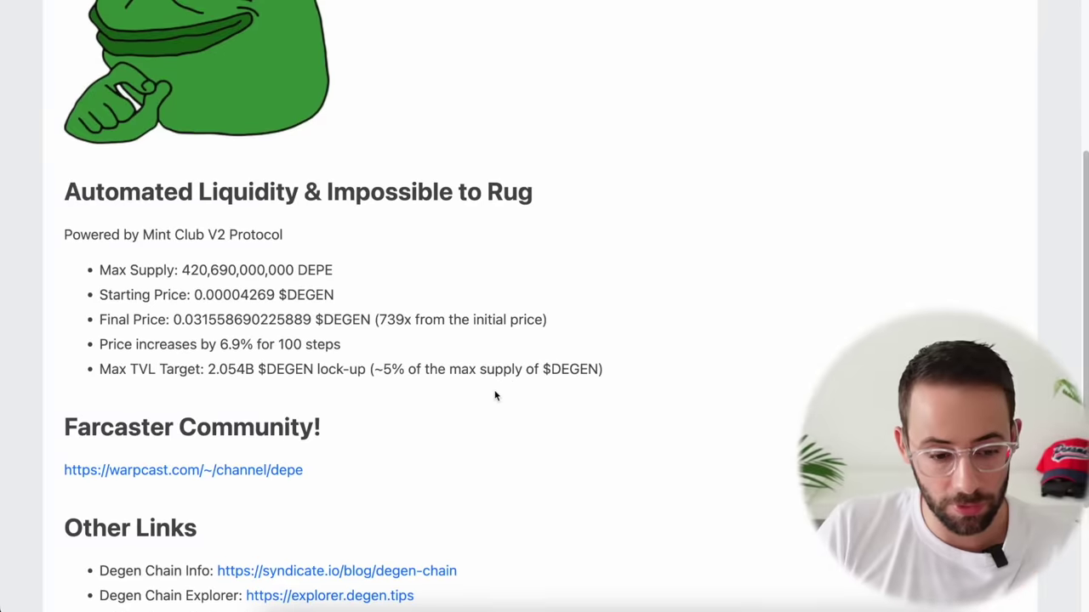
scroll(496, 396, up, 3)
scroll(437, 321, down, 1)
scroll(447, 320, down, 4)
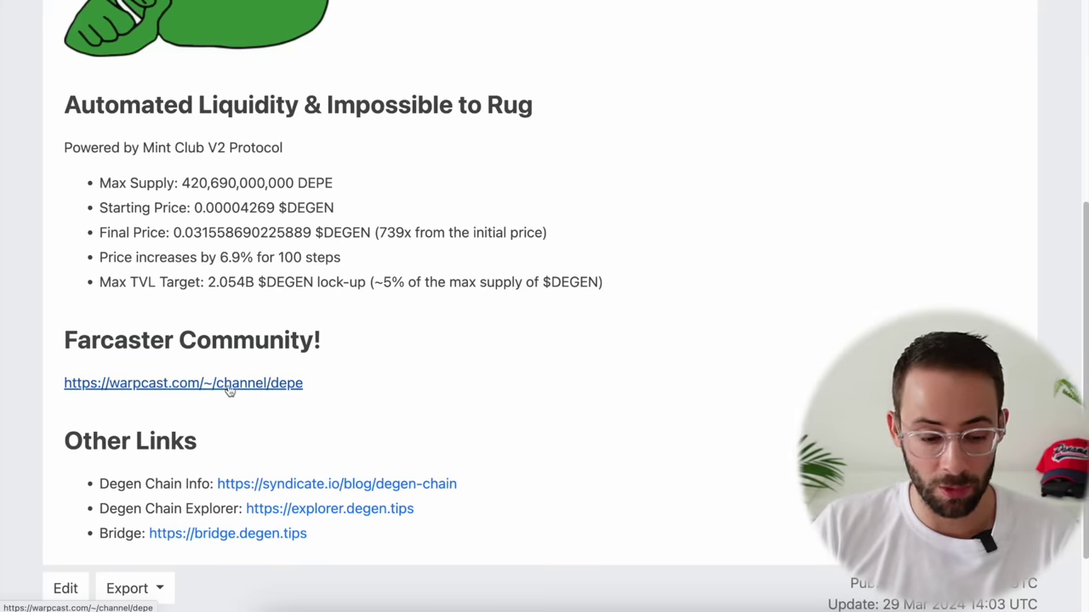
scroll(772, 87, up, 5)
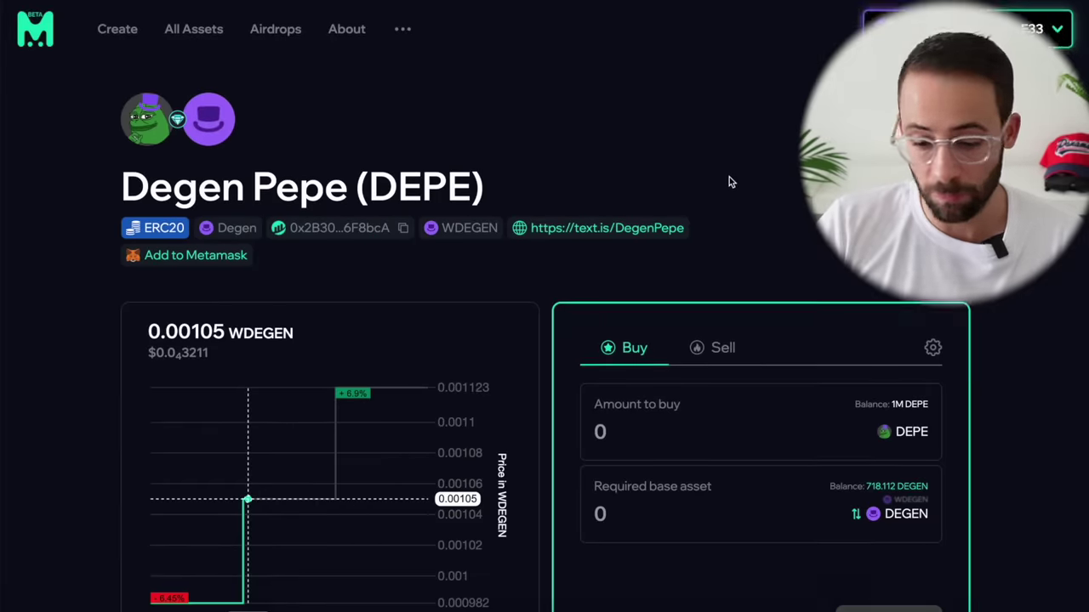
scroll(729, 177, down, 2)
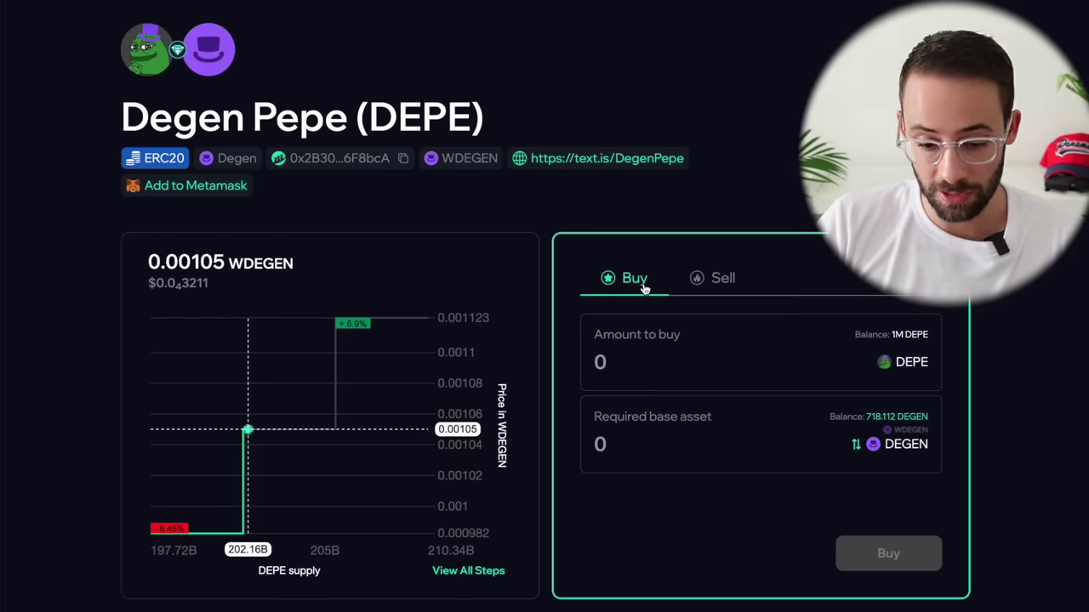
Step: Buy 500,000 DEPE from the Buy tab of the trading panel
click(723, 278)
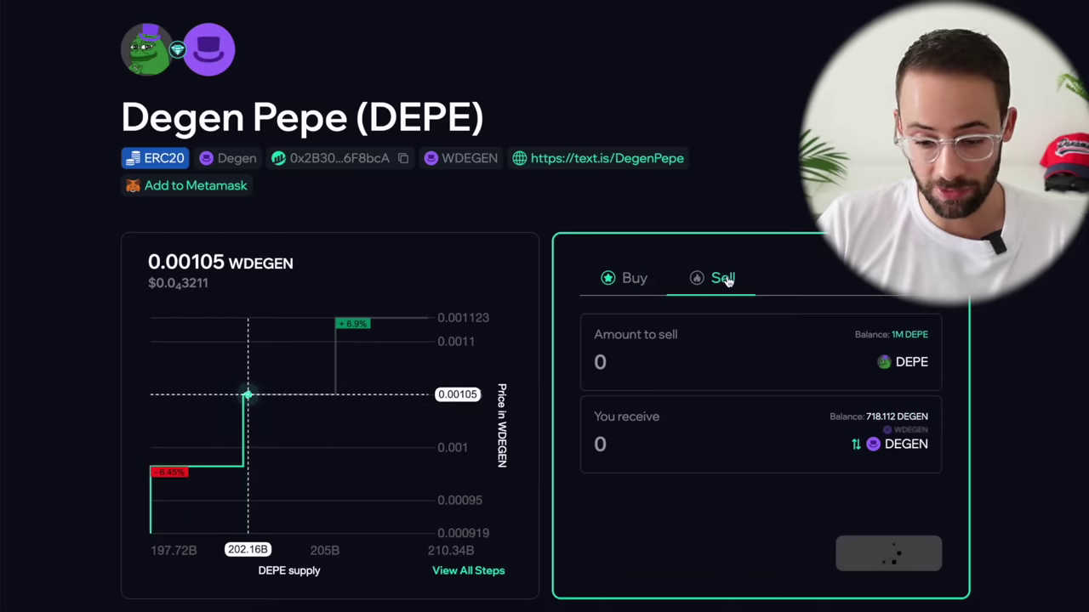
click(635, 280)
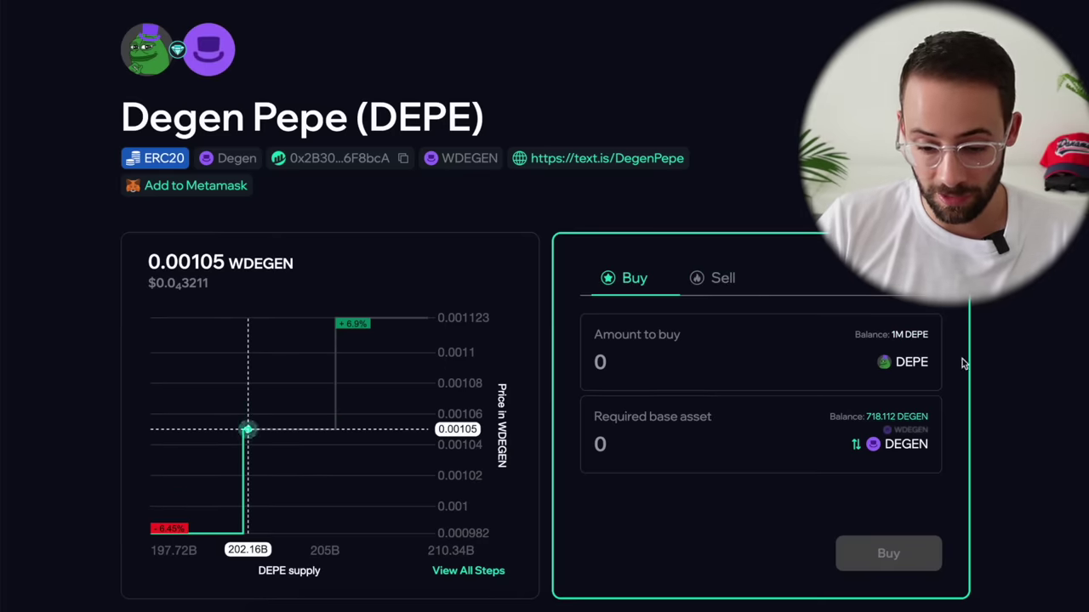
click(610, 342)
text(5000000)
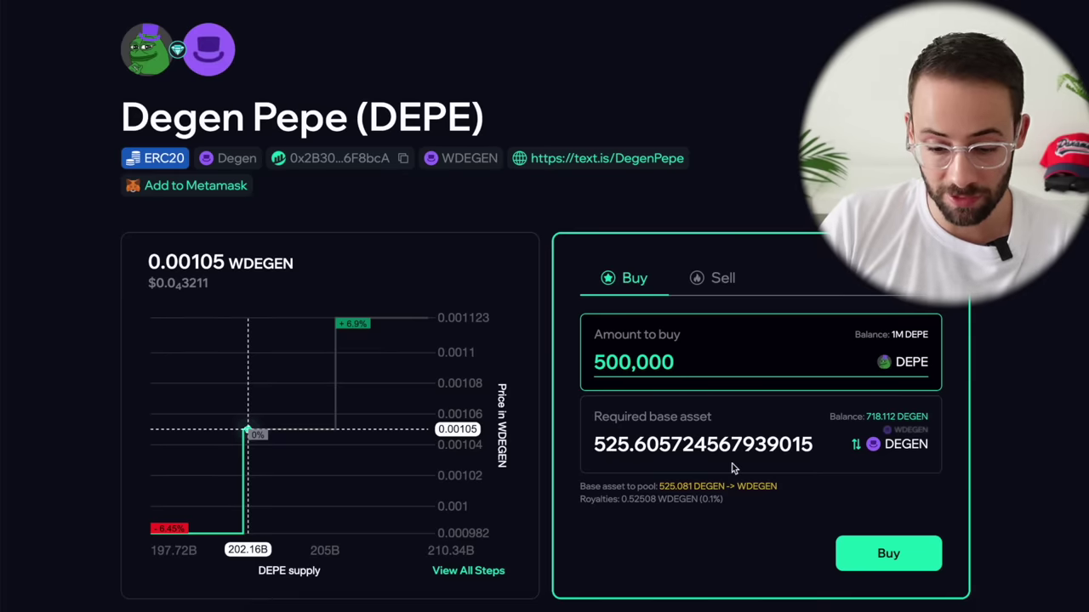
scroll(903, 467, down, 1)
scroll(765, 497, down, 1)
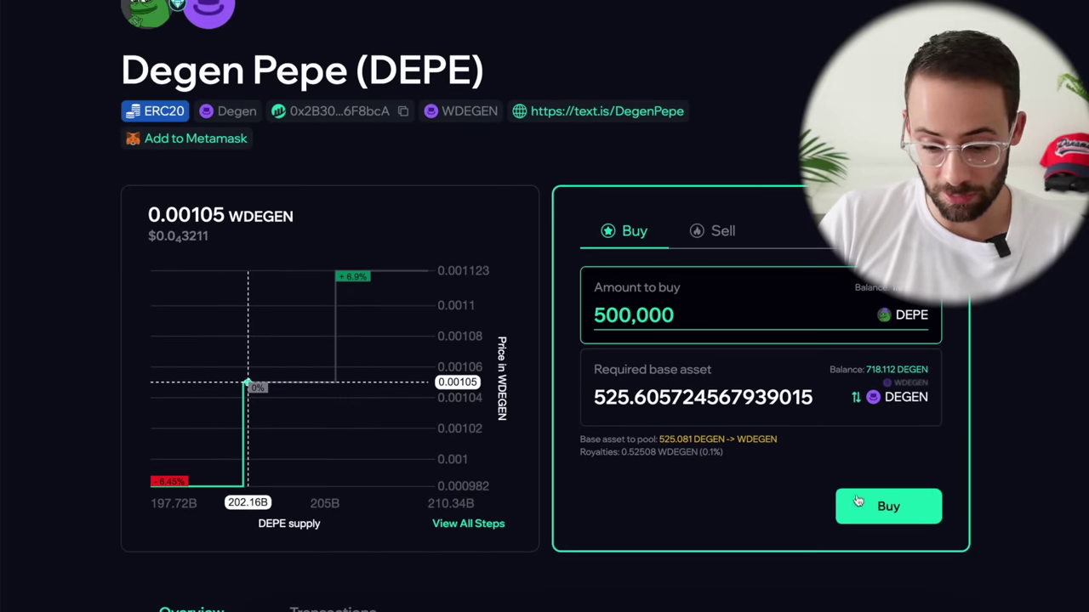
click(913, 514)
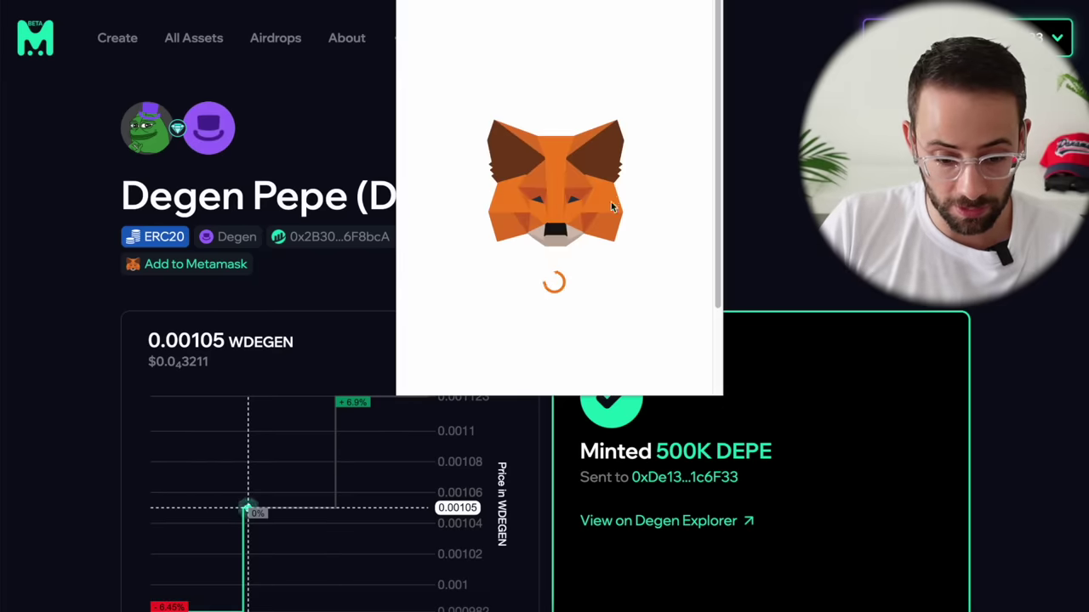
Step: Skip the wallet token import and scroll to the Overview balance showing 1.5M DEPE
click(495, 364)
scroll(582, 269, down, 2)
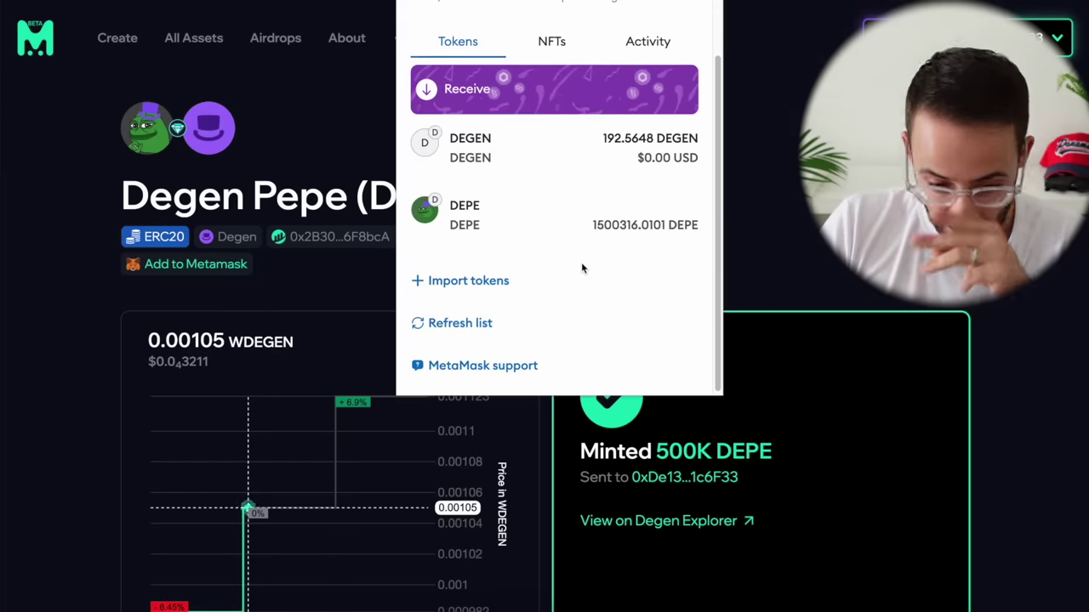
scroll(628, 234, up, 1)
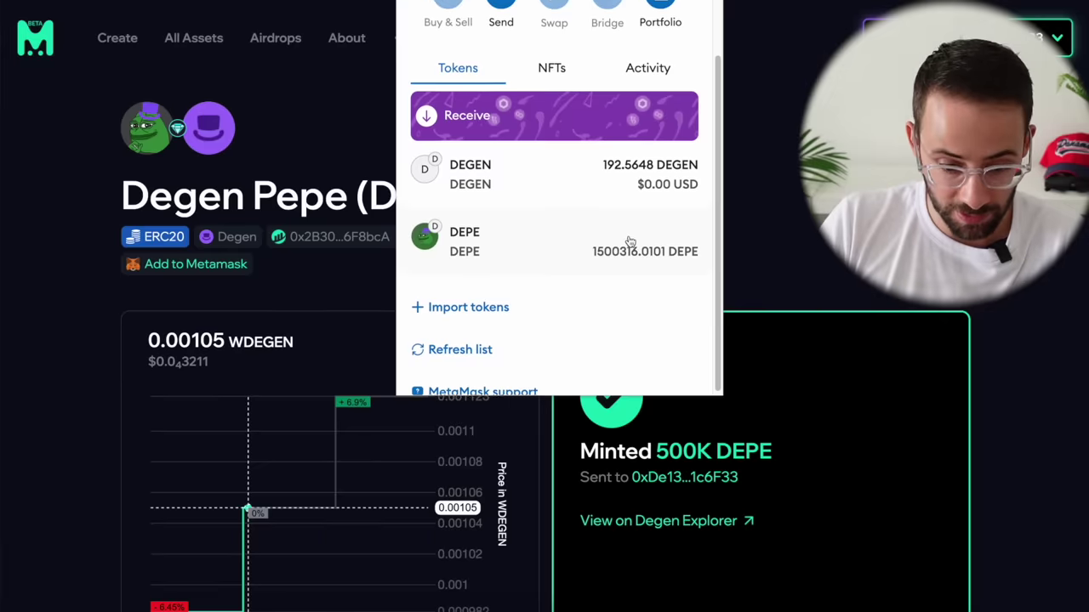
scroll(629, 242, up, 2)
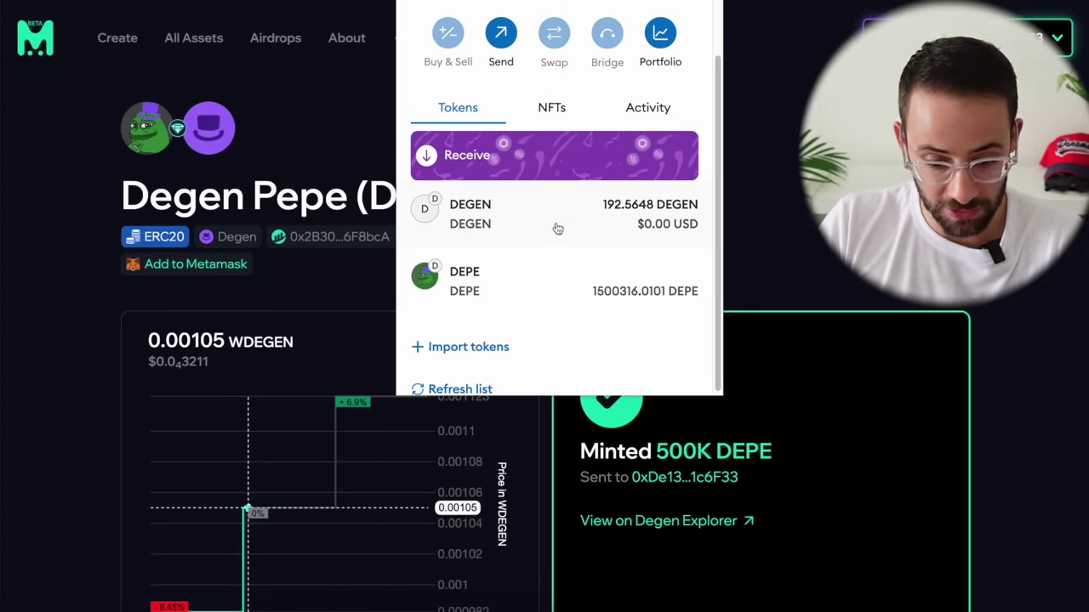
click(867, 310)
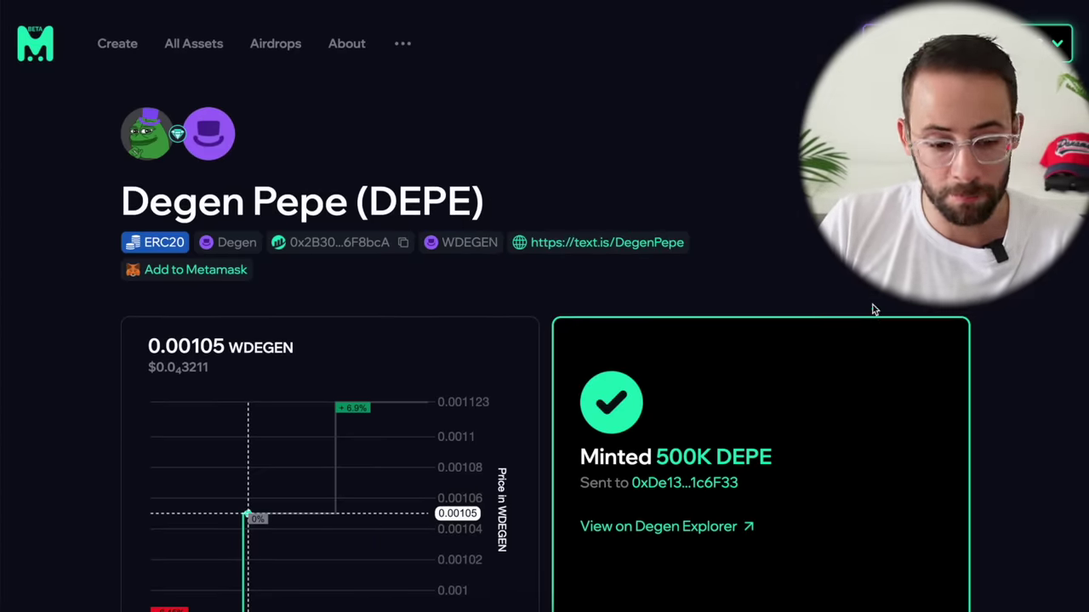
scroll(867, 310, down, 1)
scroll(867, 317, down, 6)
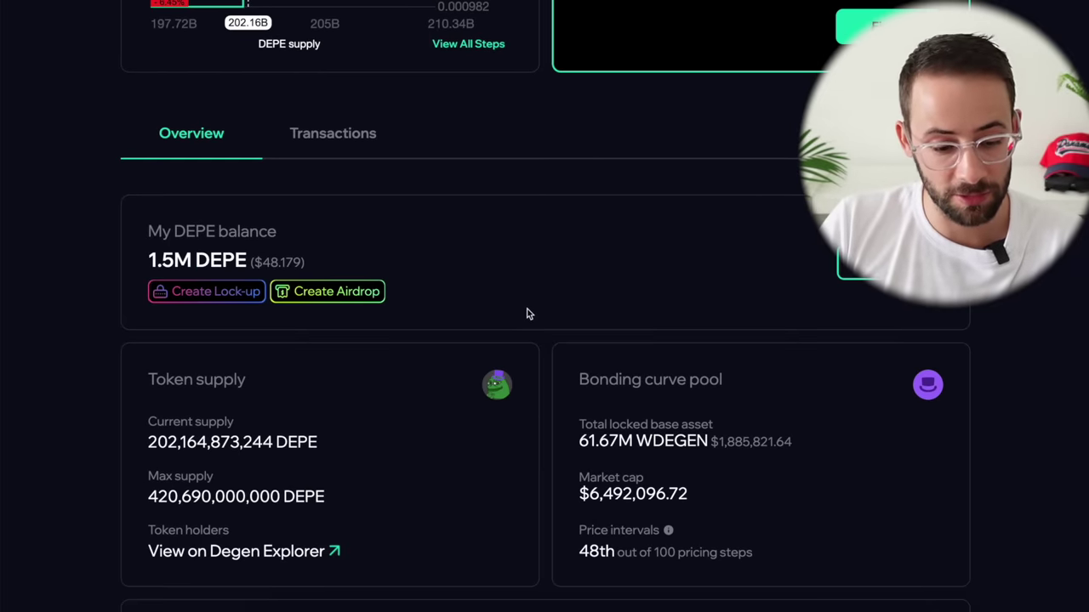
scroll(280, 318, down, 1)
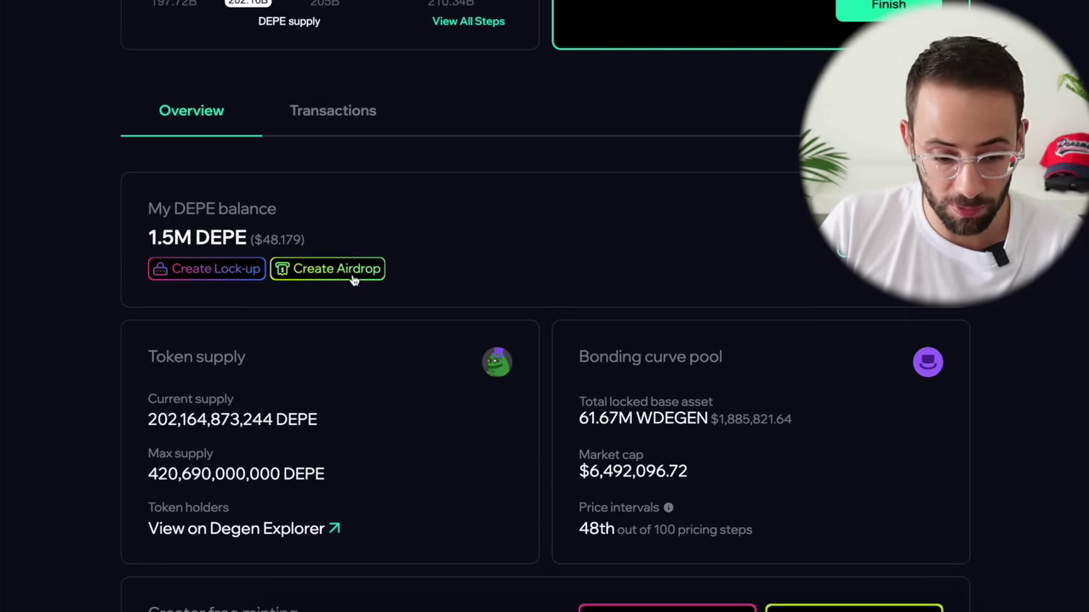
scroll(352, 280, down, 2)
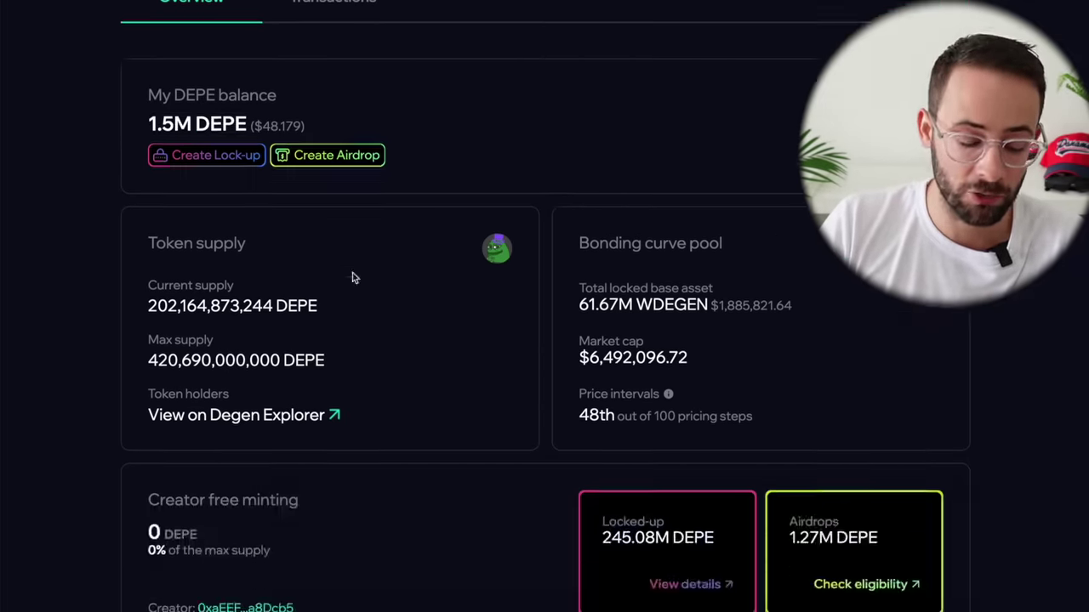
scroll(359, 245, down, 1)
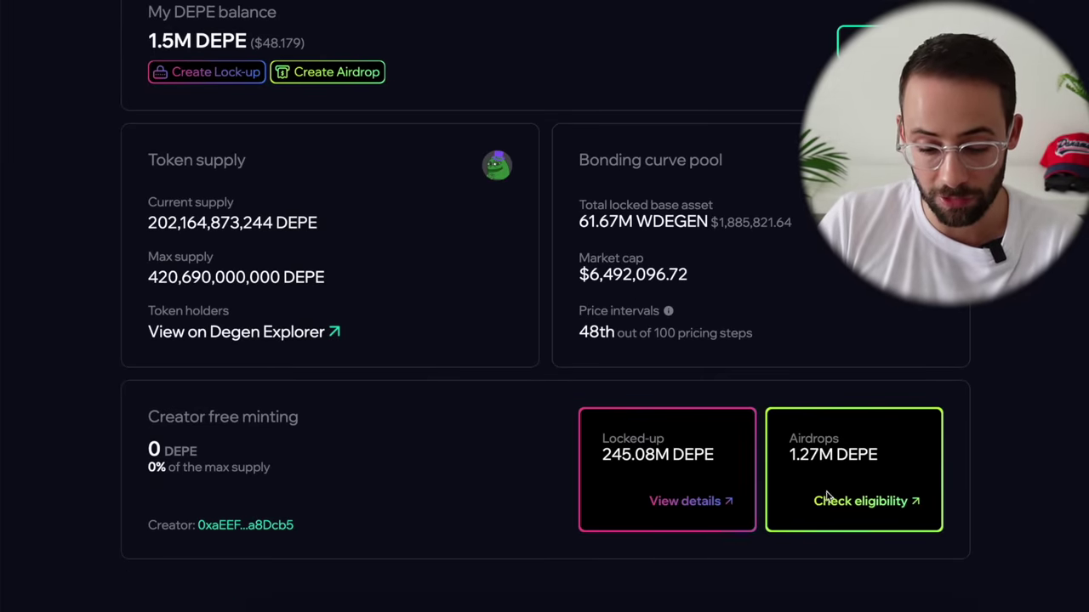
Step: Check DEPE airdrop eligibility and claim the first 1 DEPE airdrop, confirming in MetaMask
click(895, 492)
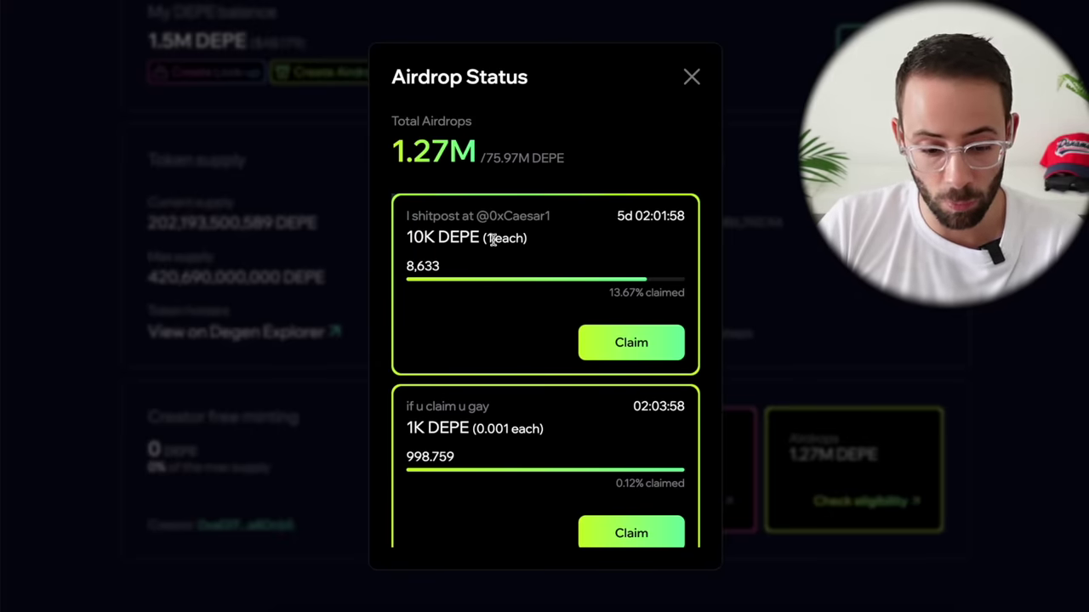
click(631, 342)
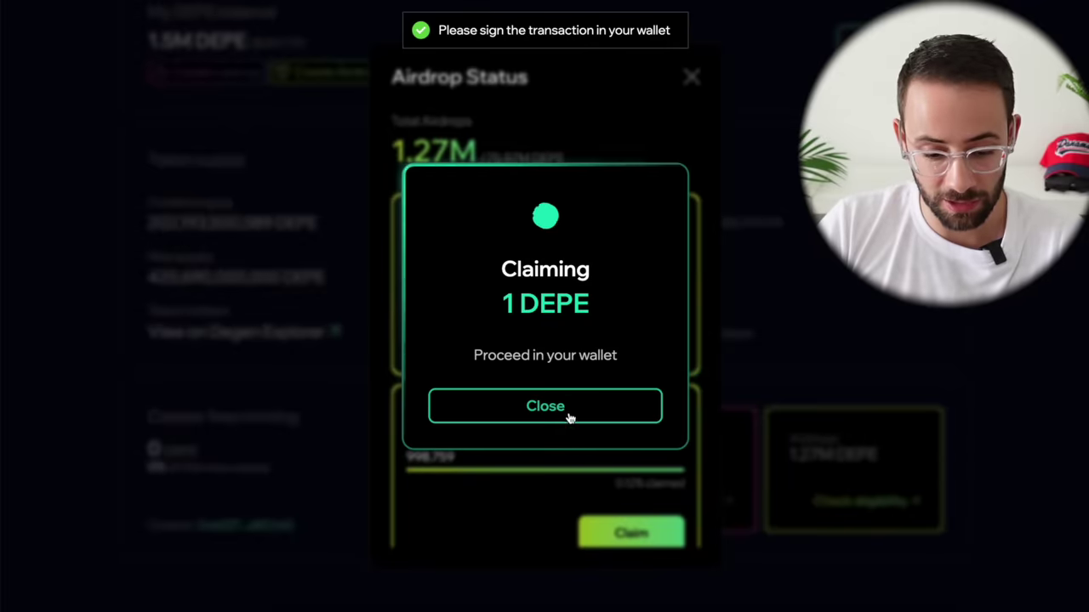
click(1015, 343)
click(1021, 321)
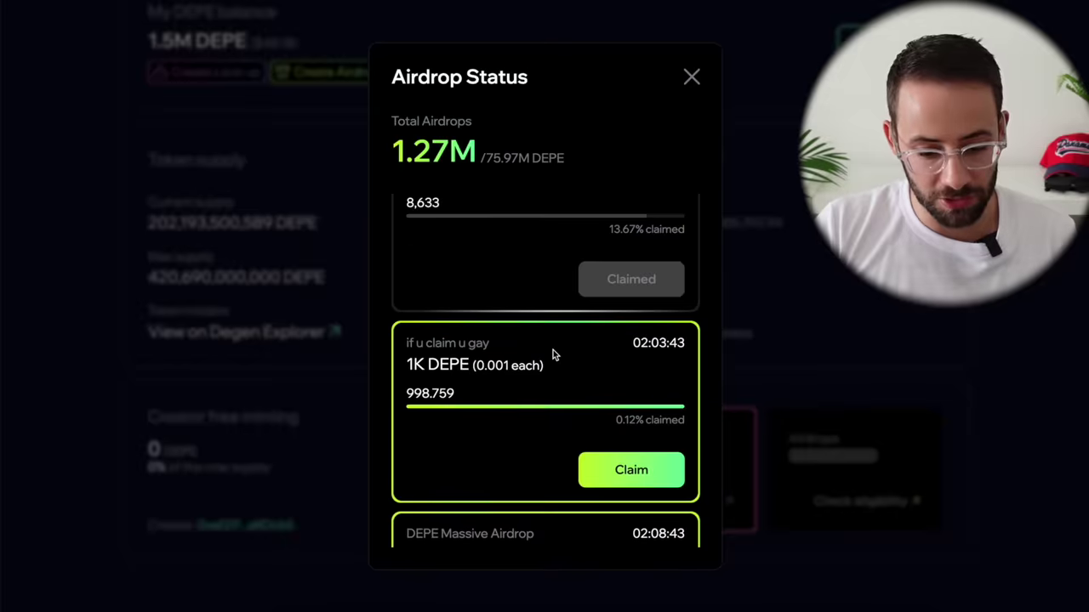
scroll(554, 355, down, 3)
scroll(553, 357, down, 2)
scroll(554, 357, up, 2)
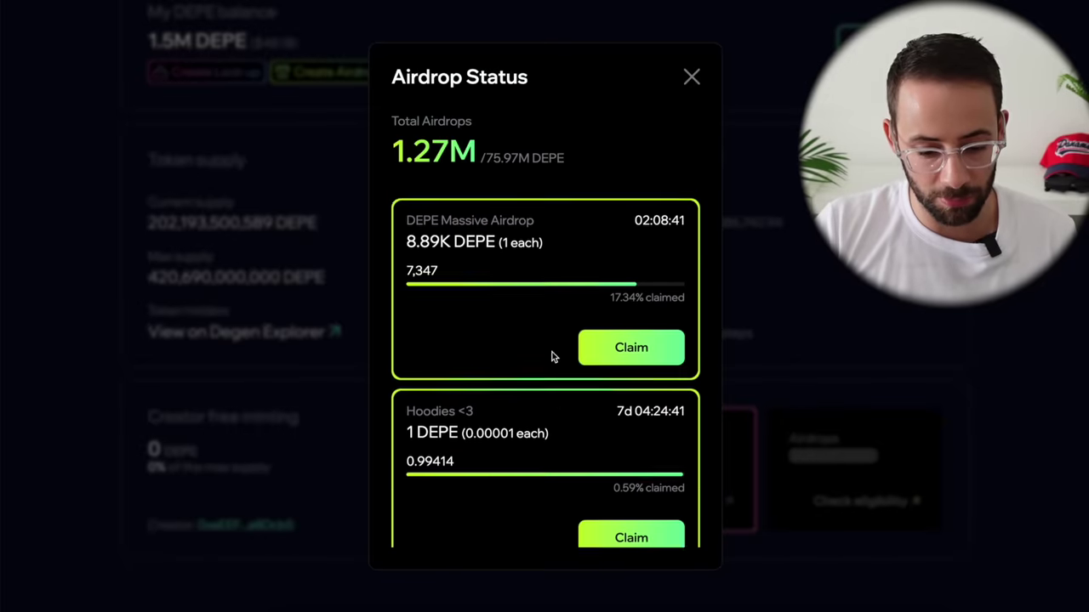
scroll(513, 472, down, 6)
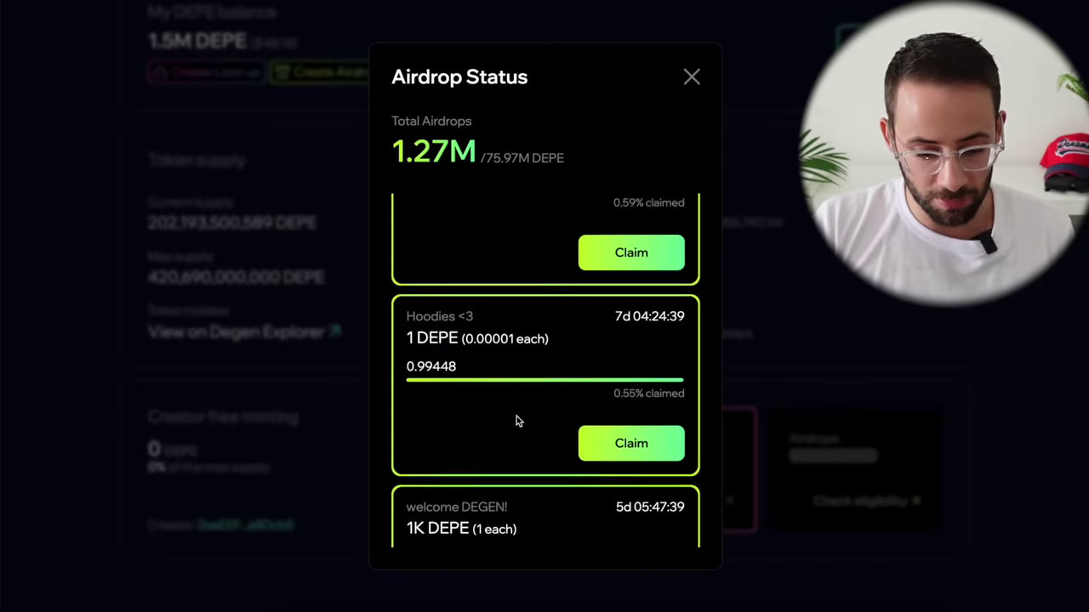
scroll(516, 420, down, 10)
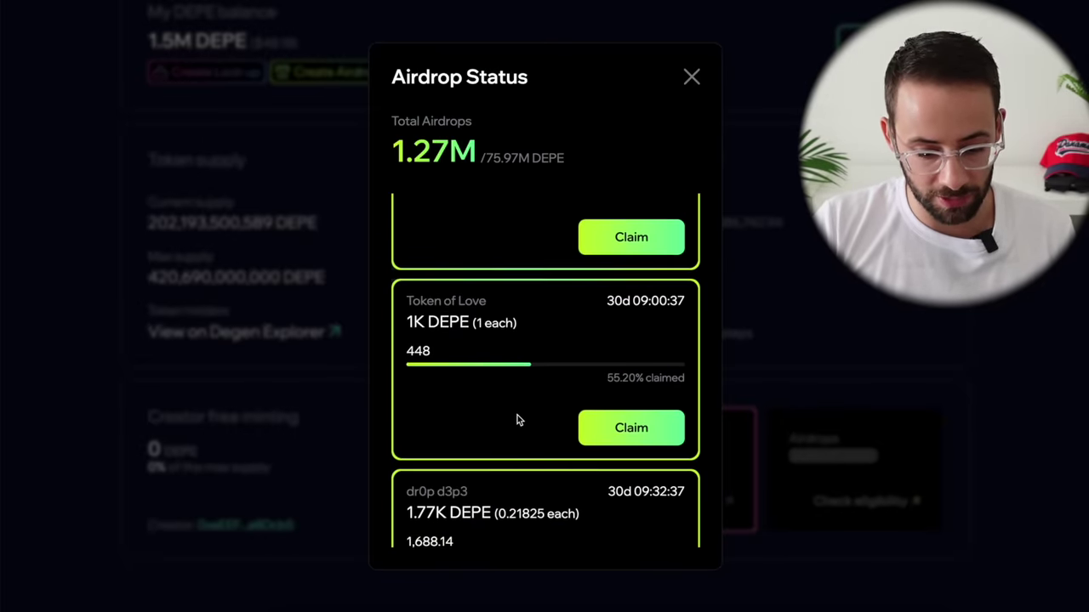
scroll(518, 415, down, 3)
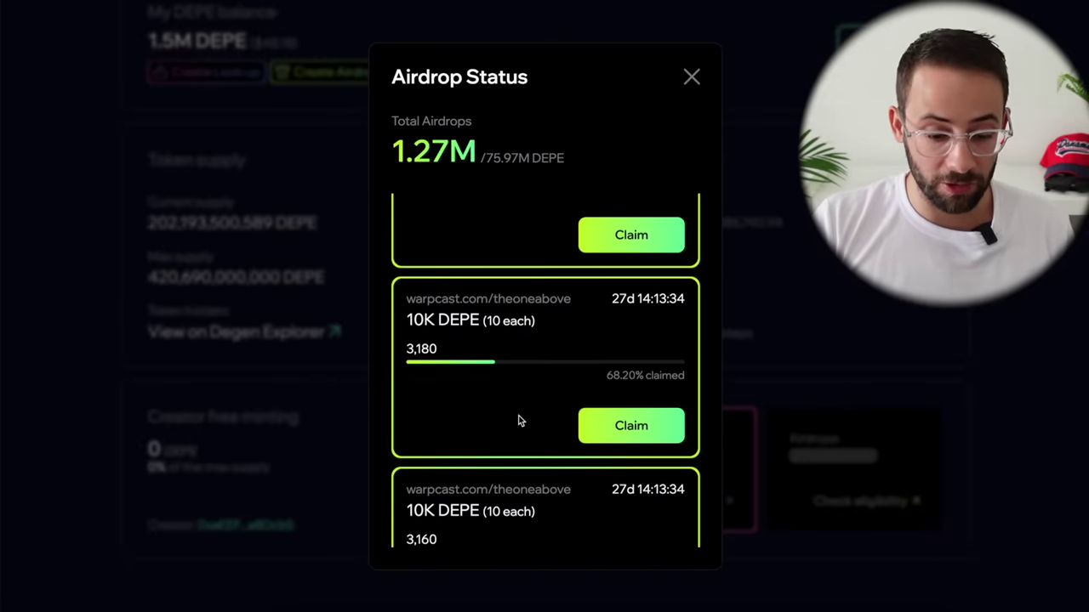
scroll(545, 341, up, 1)
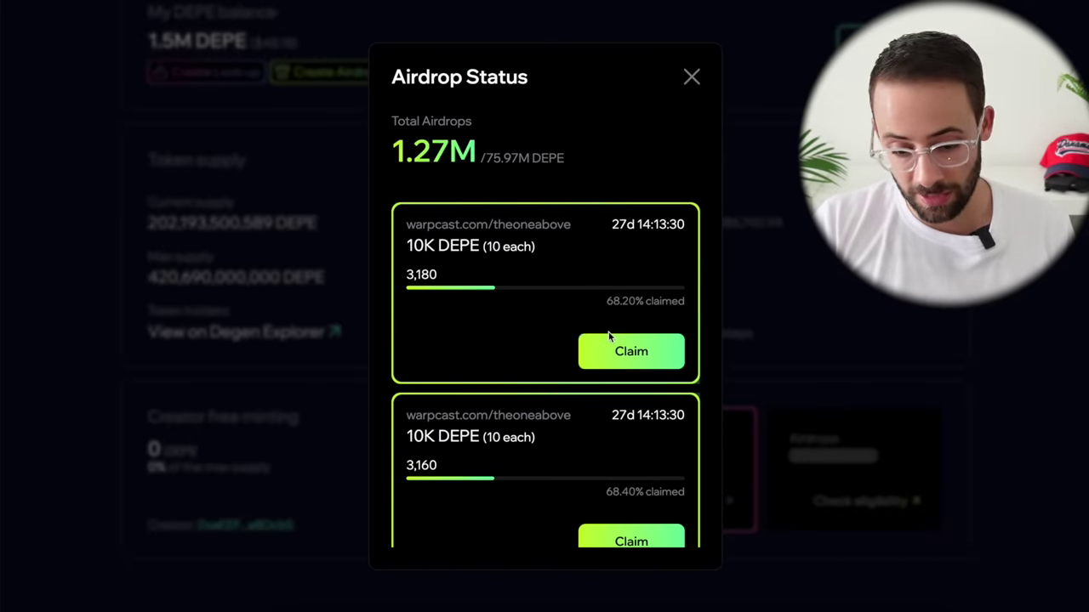
Step: Claim the 10 DEPE warpcast airdrop and close the Airdrop Status list
click(638, 357)
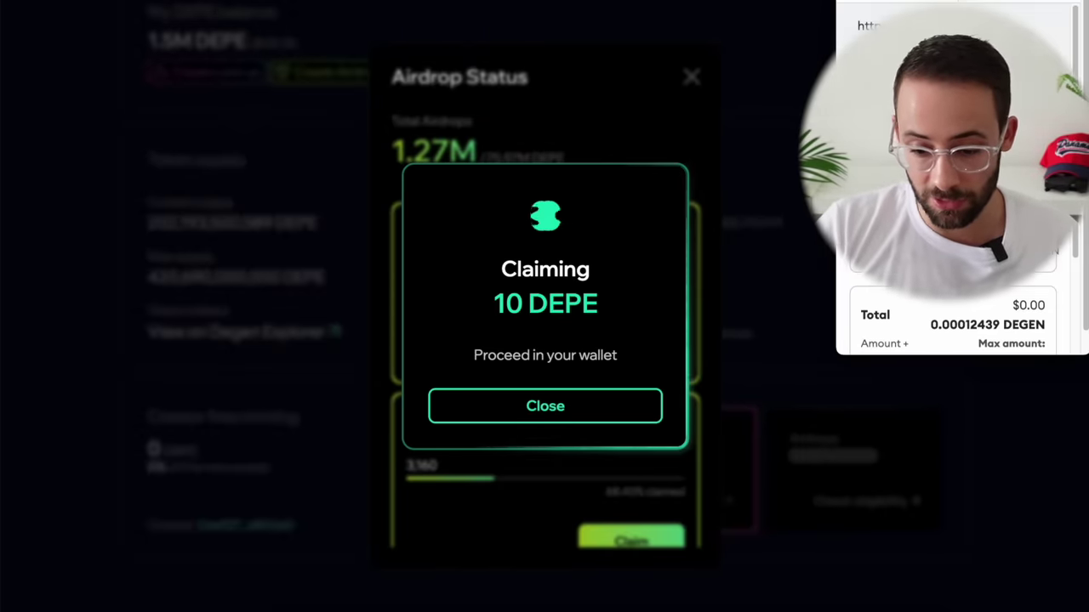
click(1006, 343)
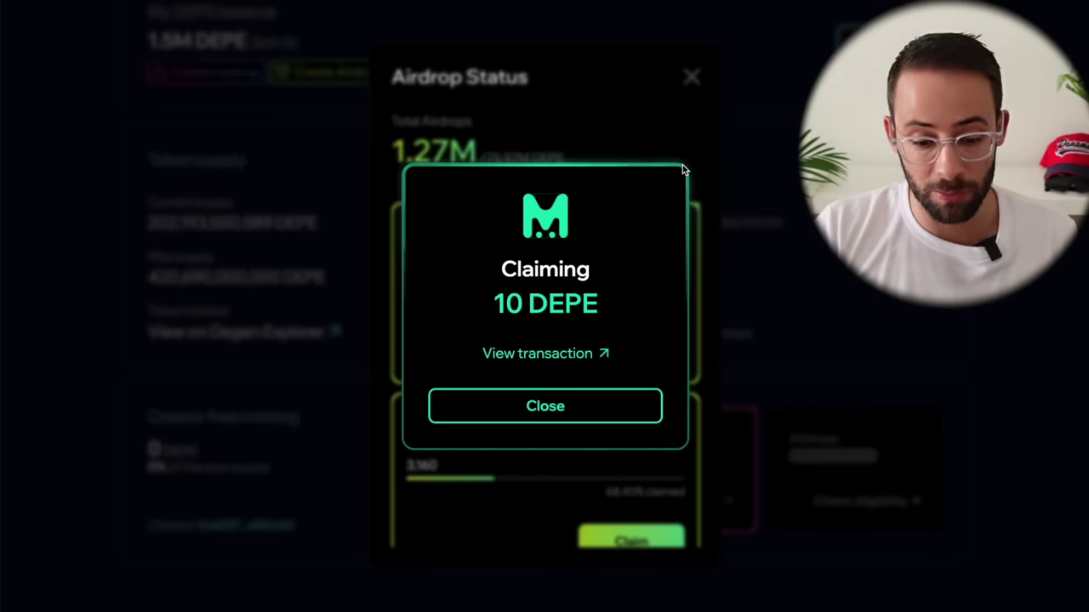
click(605, 410)
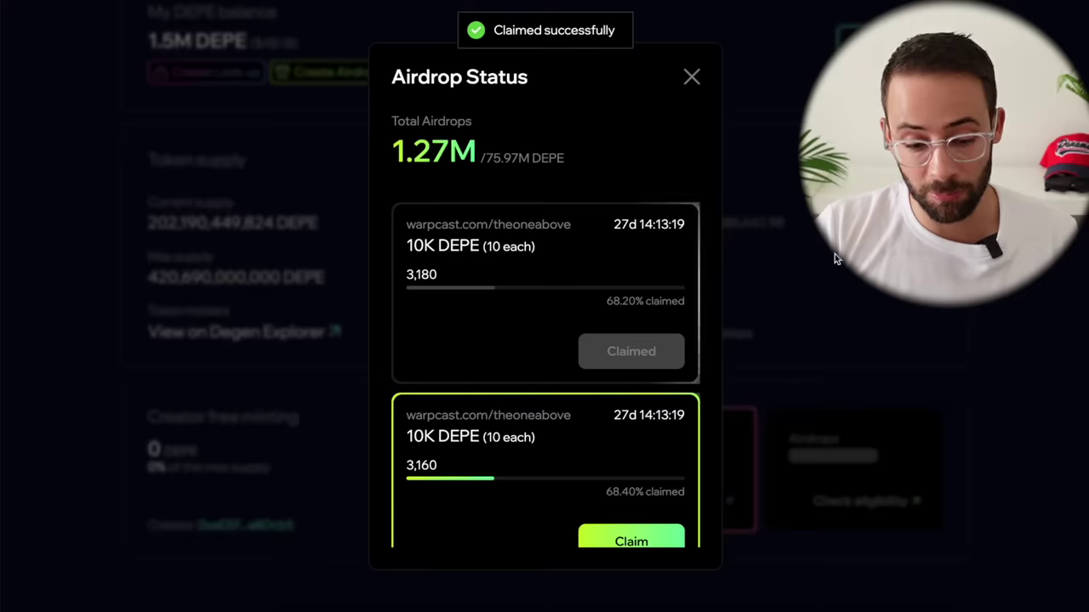
click(834, 255)
scroll(605, 230, up, 3)
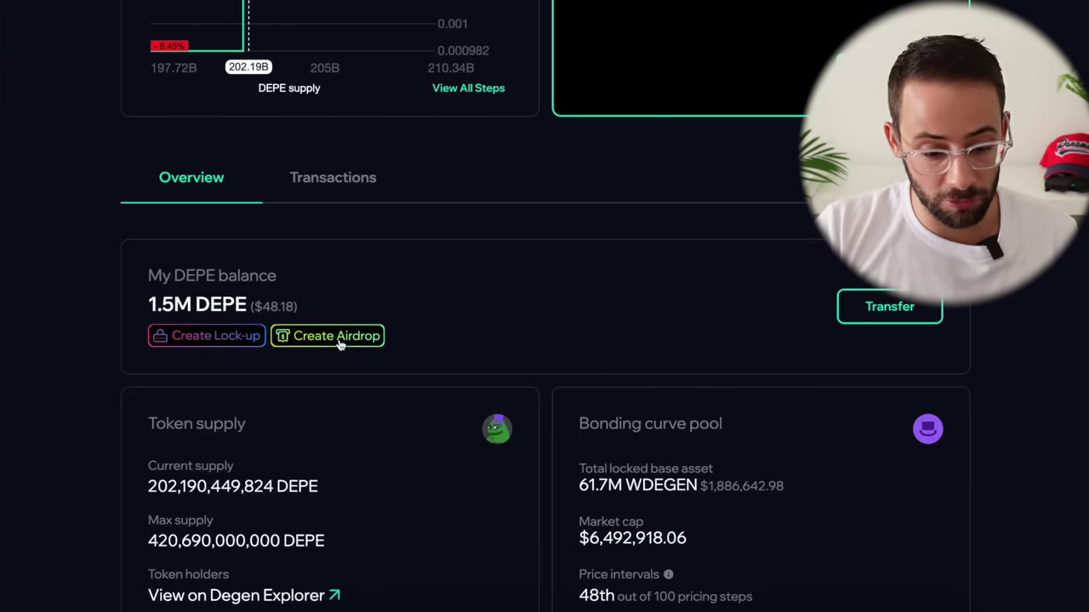
Step: Start a new airdrop on the Degen network with Degen Pepe (DEPE) as the token
click(339, 336)
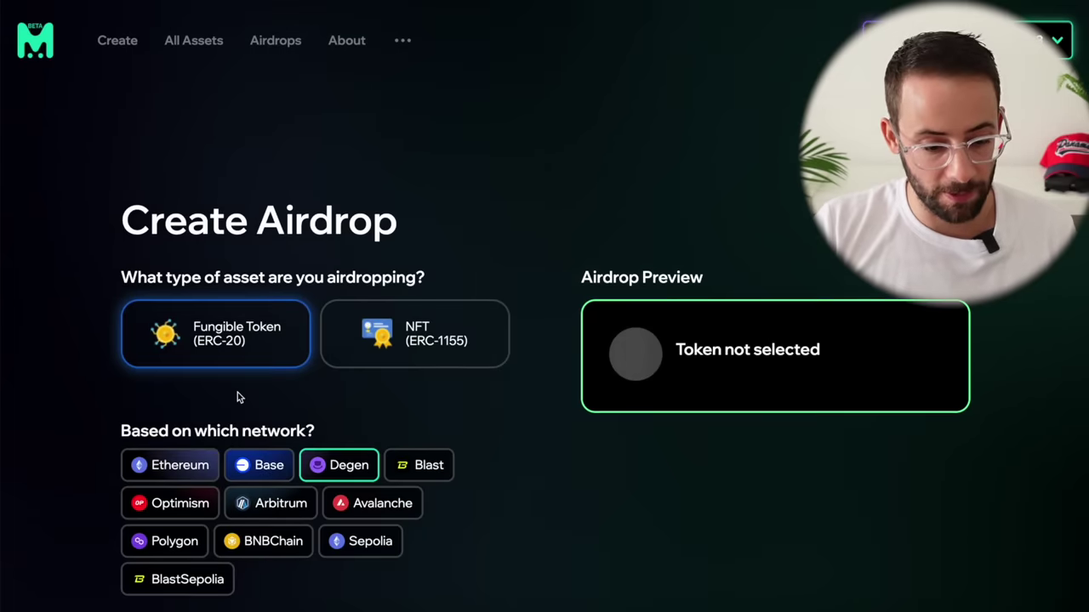
scroll(211, 393, down, 1)
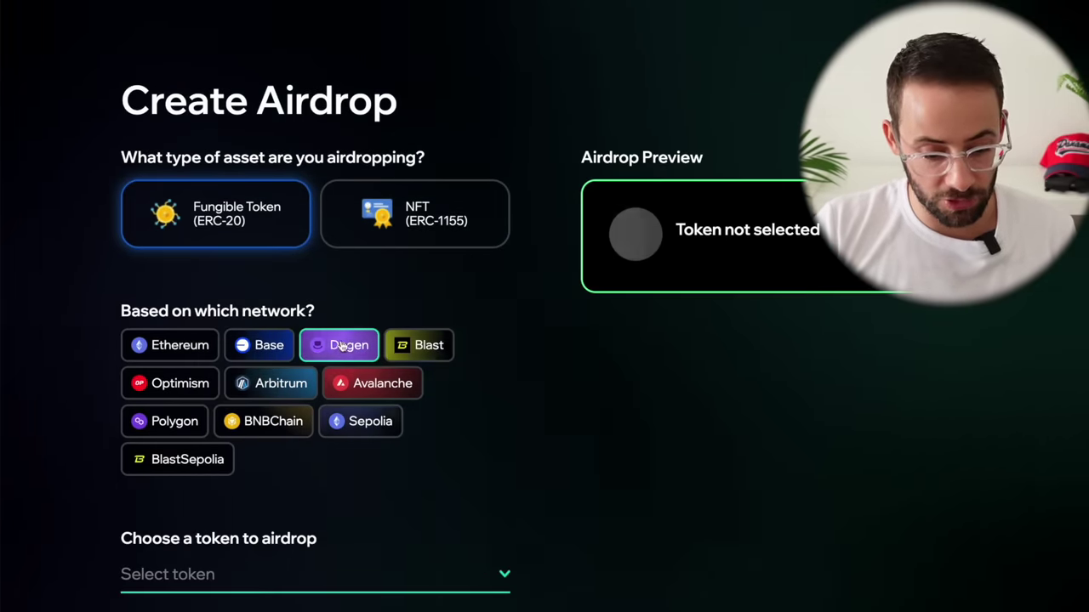
click(357, 348)
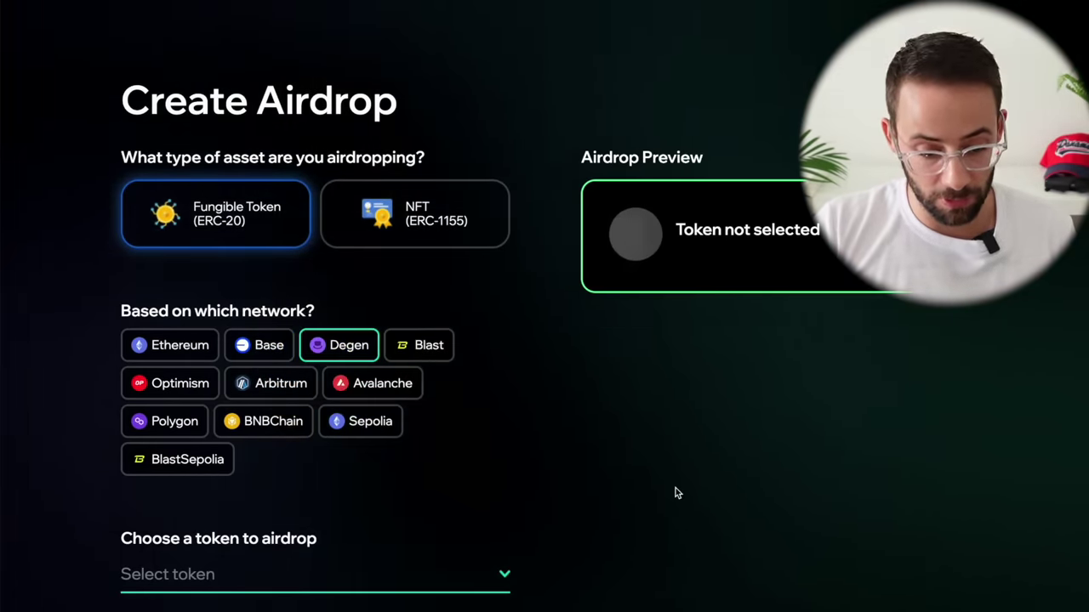
scroll(675, 493, down, 3)
click(494, 258)
text(depe)
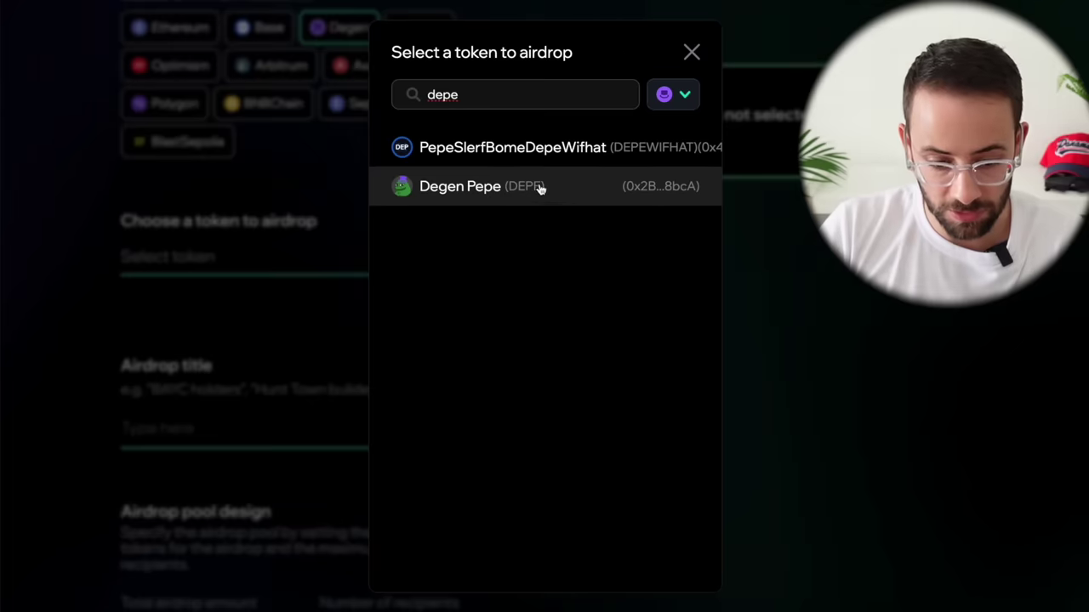
click(560, 188)
Step: Title the airdrop 'Cove OGs Only' and set its 100,000 DEPE total for 1,000 wallets
text(Cove OGs Only)
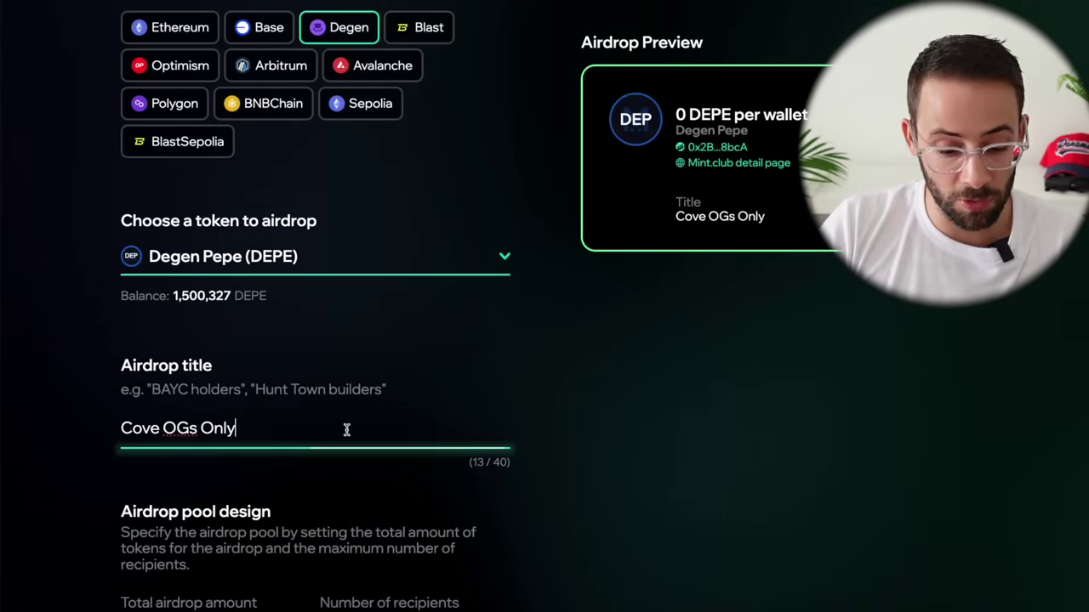
scroll(200, 442, down, 1)
scroll(200, 442, down, 2)
scroll(197, 375, up, 1)
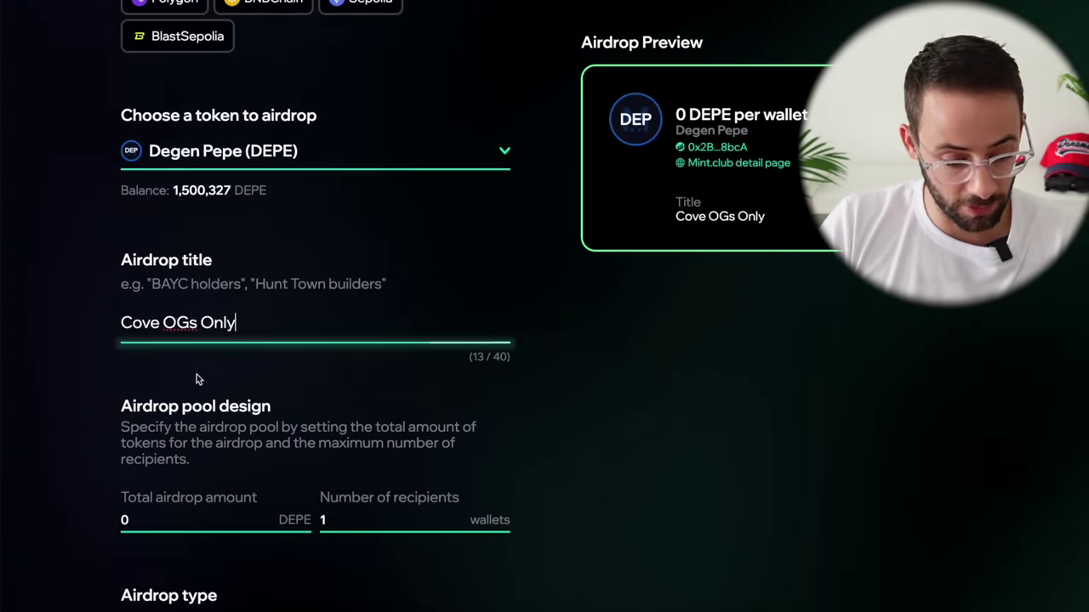
scroll(195, 340, down, 2)
click(201, 419)
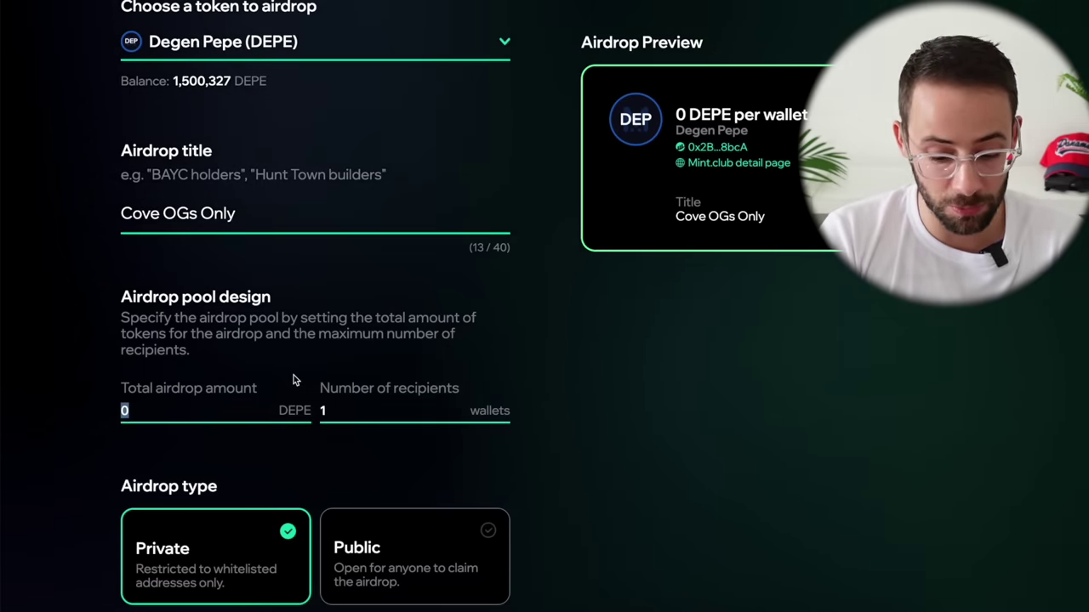
text(100000)
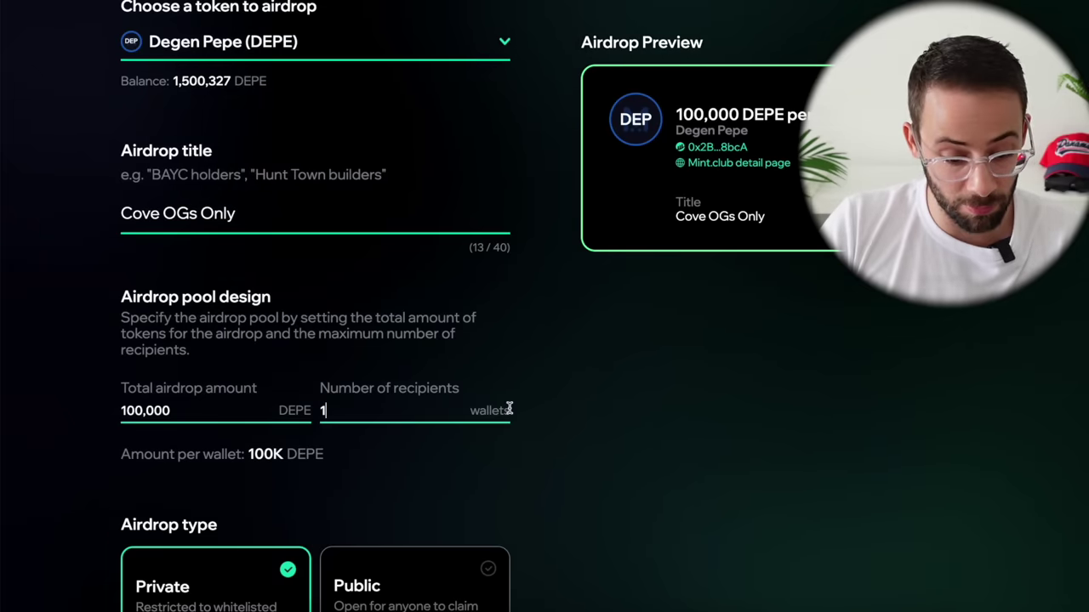
text(000)
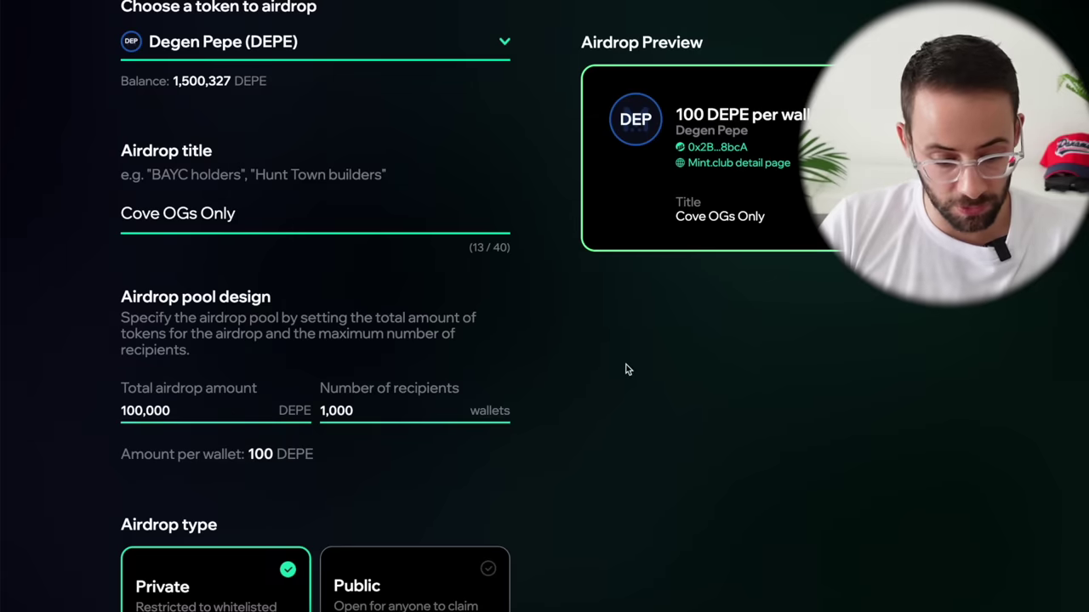
Step: Make the airdrop public and create it, approving the transaction in MetaMask
scroll(187, 415, down, 1)
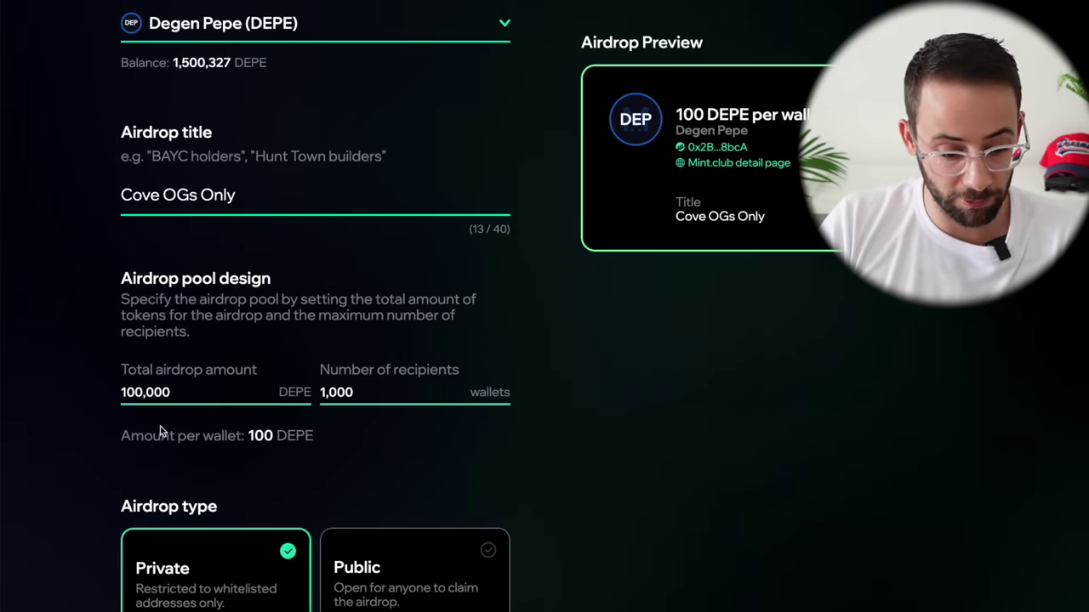
scroll(160, 432, down, 1)
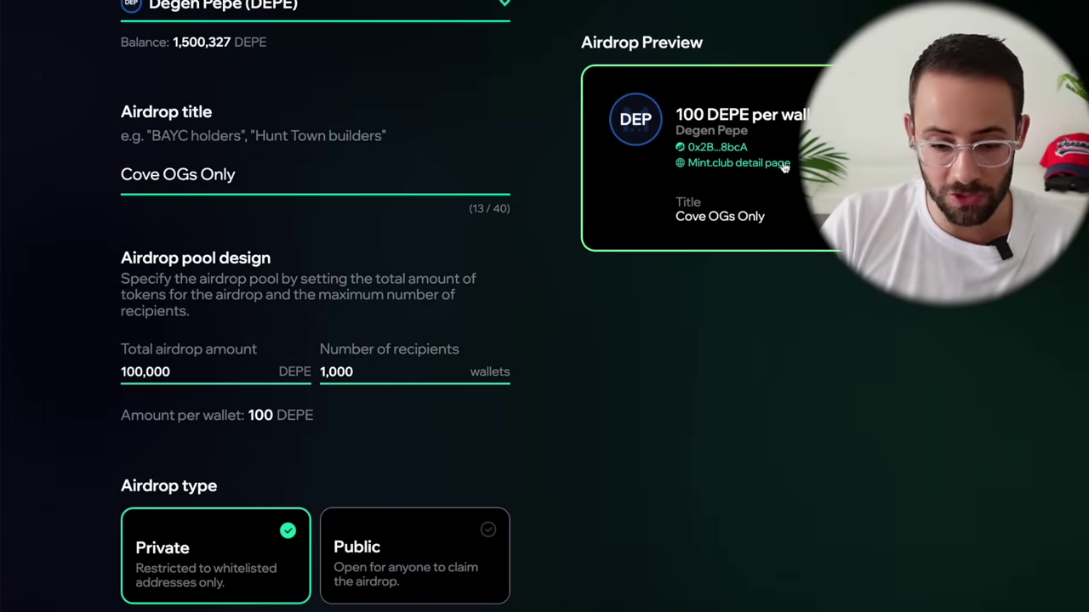
scroll(775, 307, down, 2)
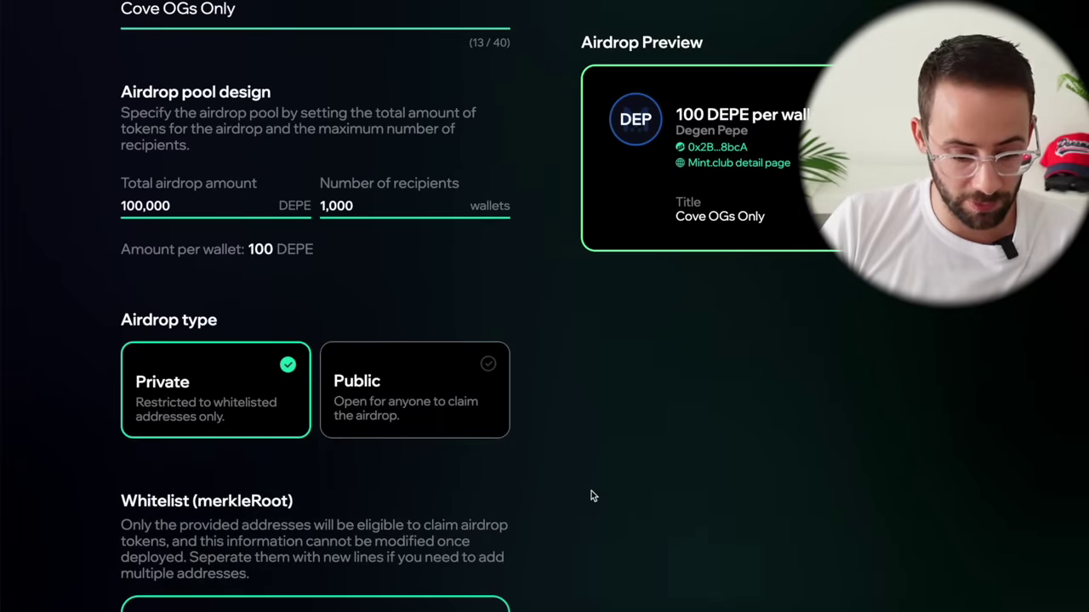
scroll(544, 391, down, 1)
click(499, 294)
scroll(510, 357, down, 1)
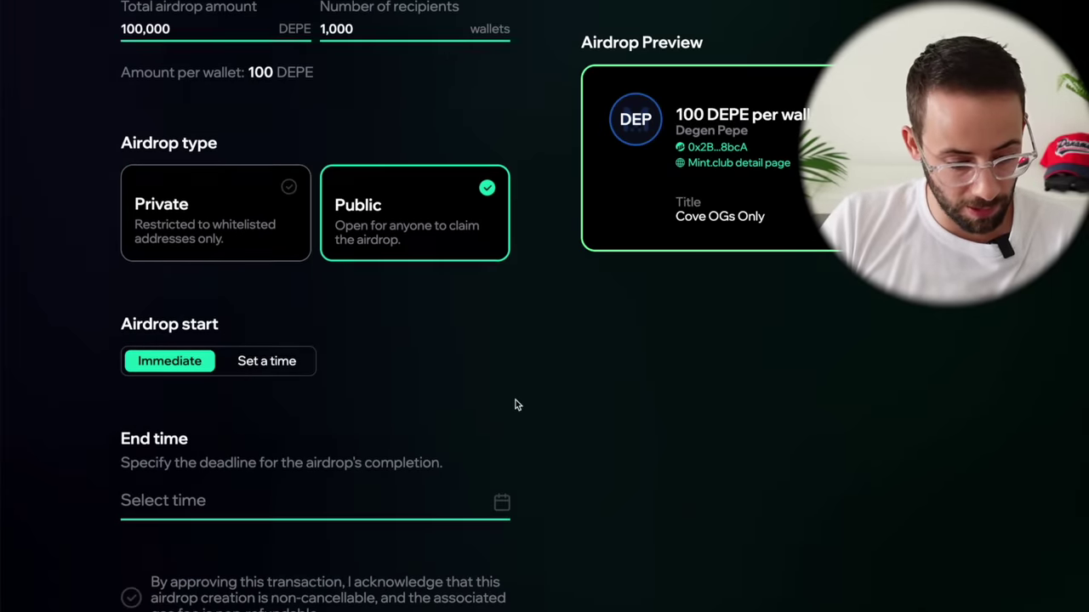
scroll(515, 405, down, 1)
scroll(322, 347, down, 1)
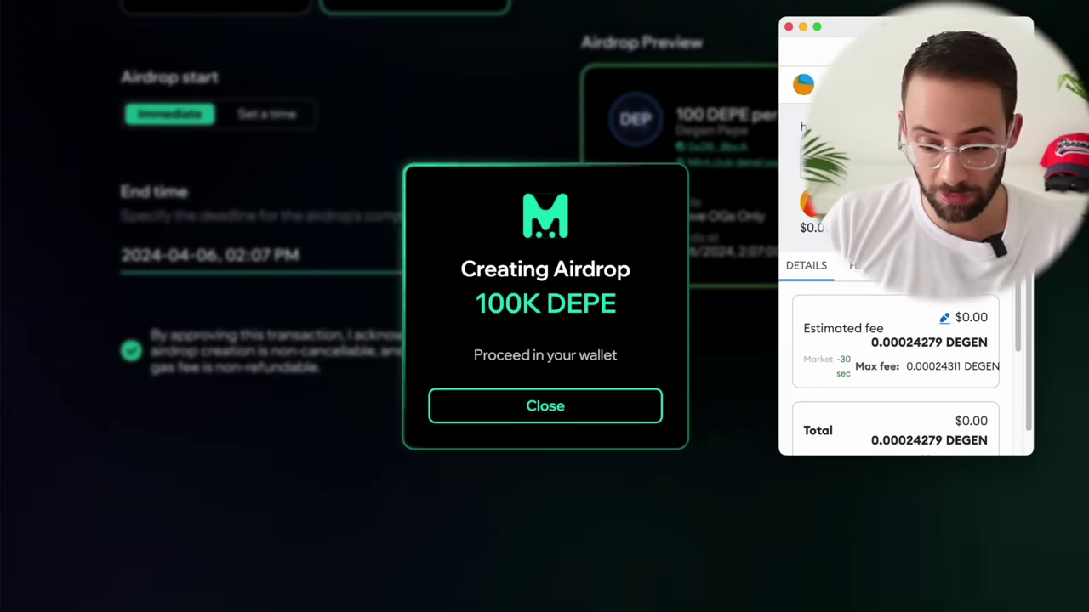
scroll(956, 331, down, 5)
click(944, 444)
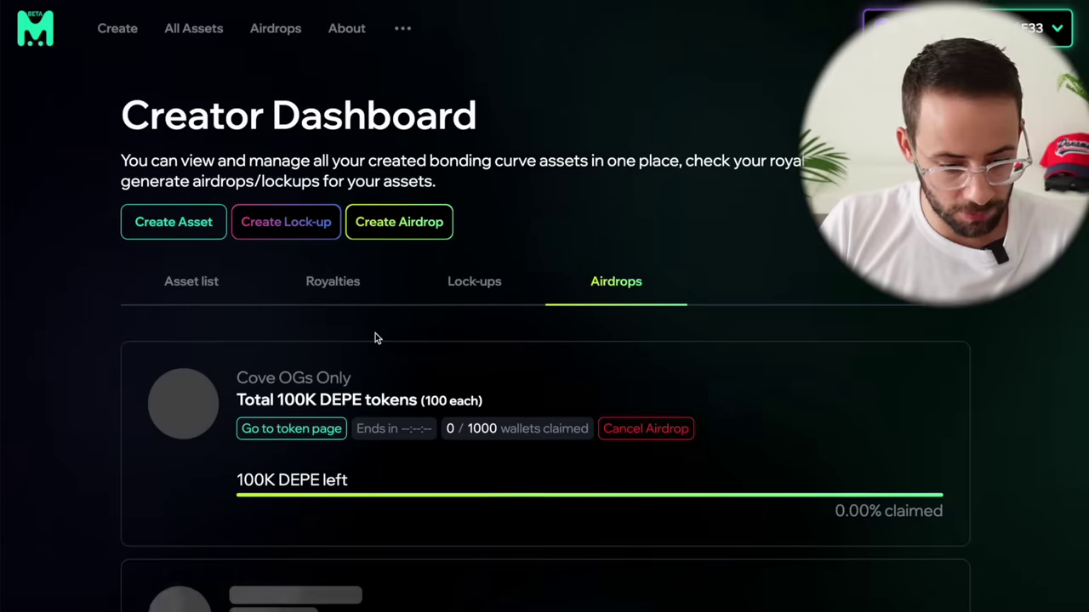
scroll(314, 336, down, 2)
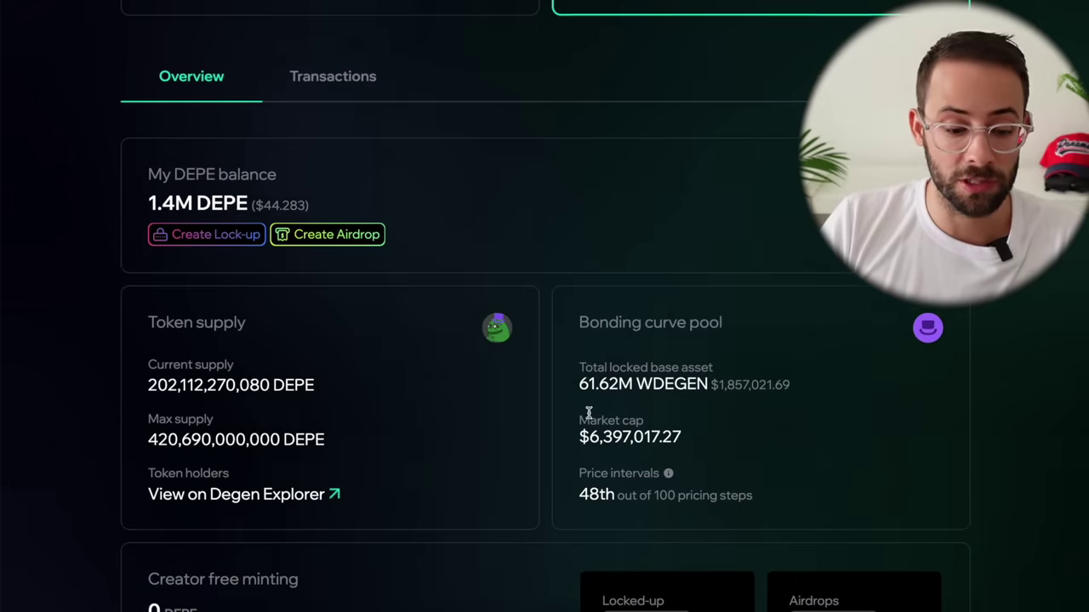
Step: Start a new fungible-token lock-up on Degen titled 'For Lolz'
click(221, 240)
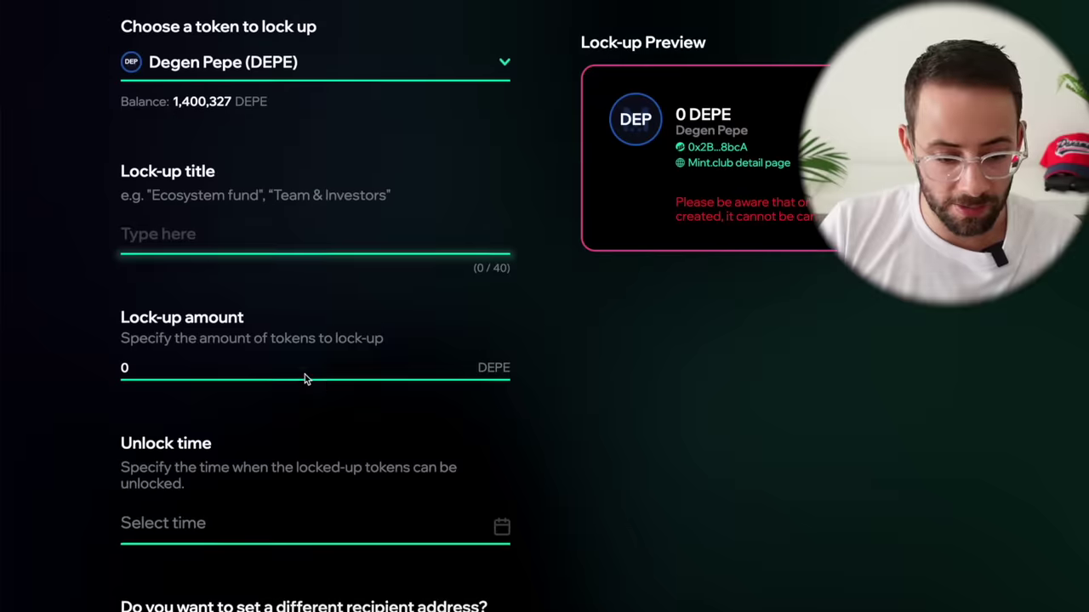
scroll(306, 379, up, 7)
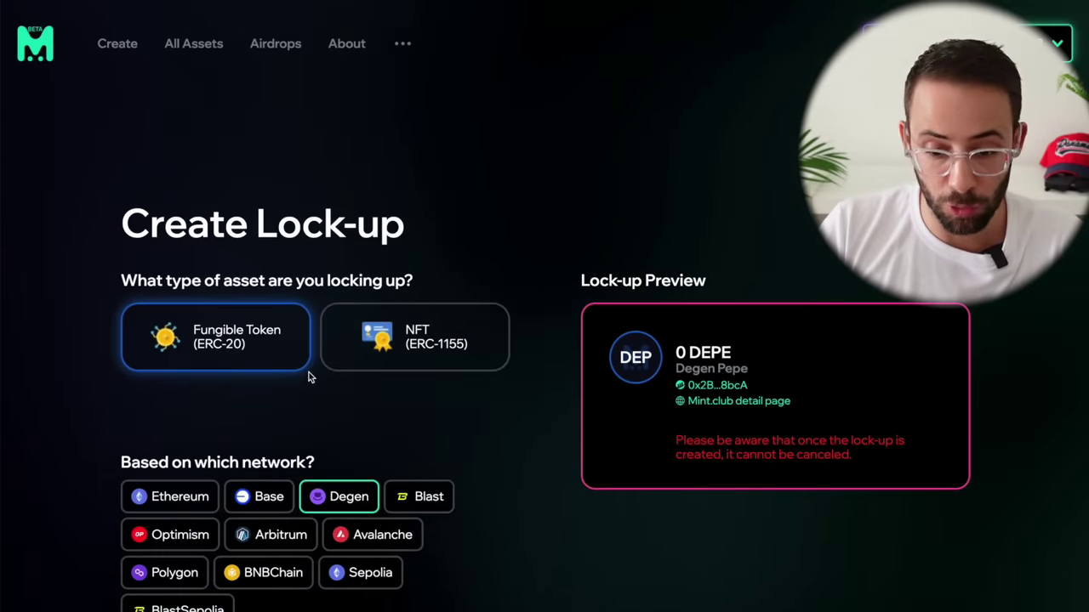
scroll(306, 379, down, 2)
scroll(306, 380, up, 2)
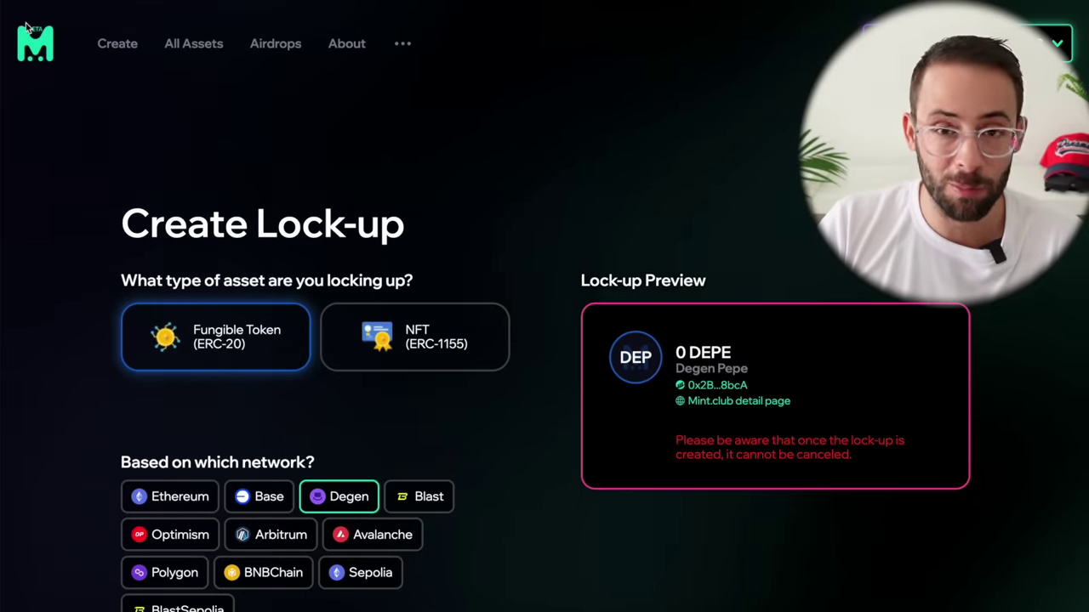
scroll(400, 374, down, 3)
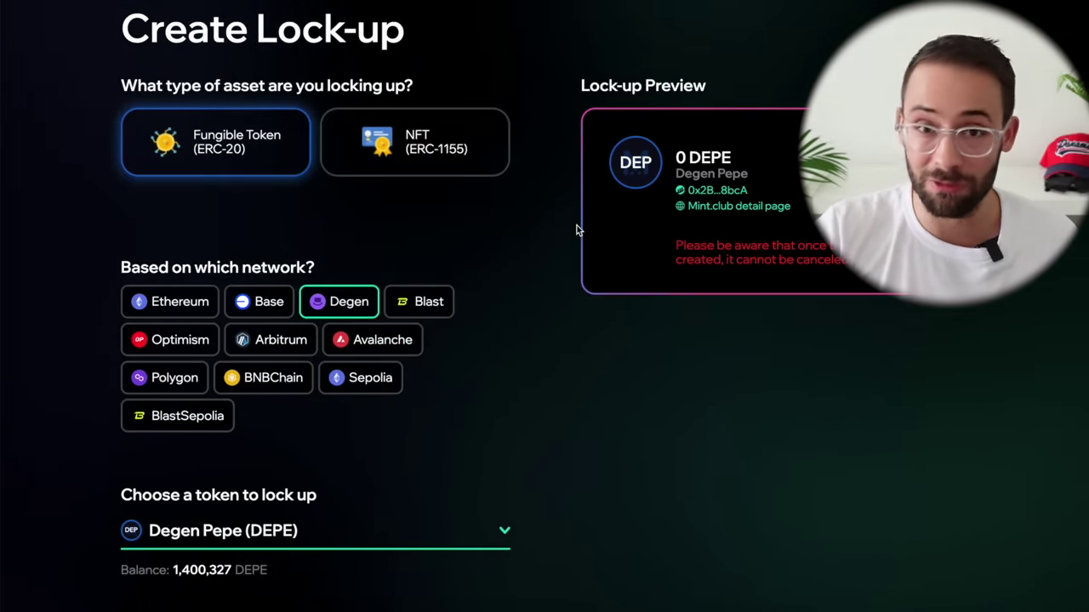
scroll(528, 268, down, 5)
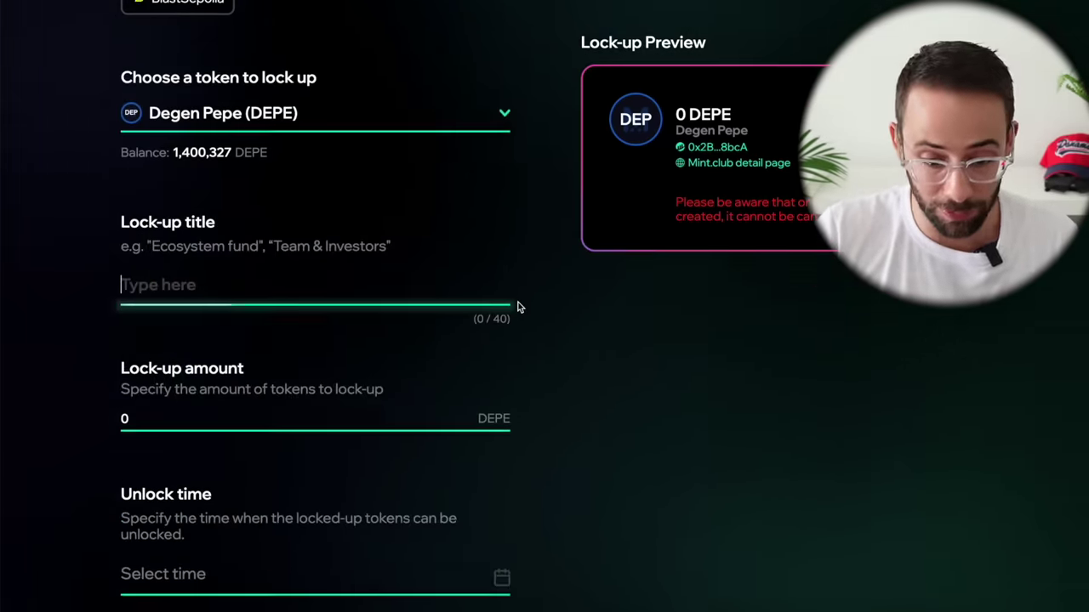
scroll(544, 327, down, 1)
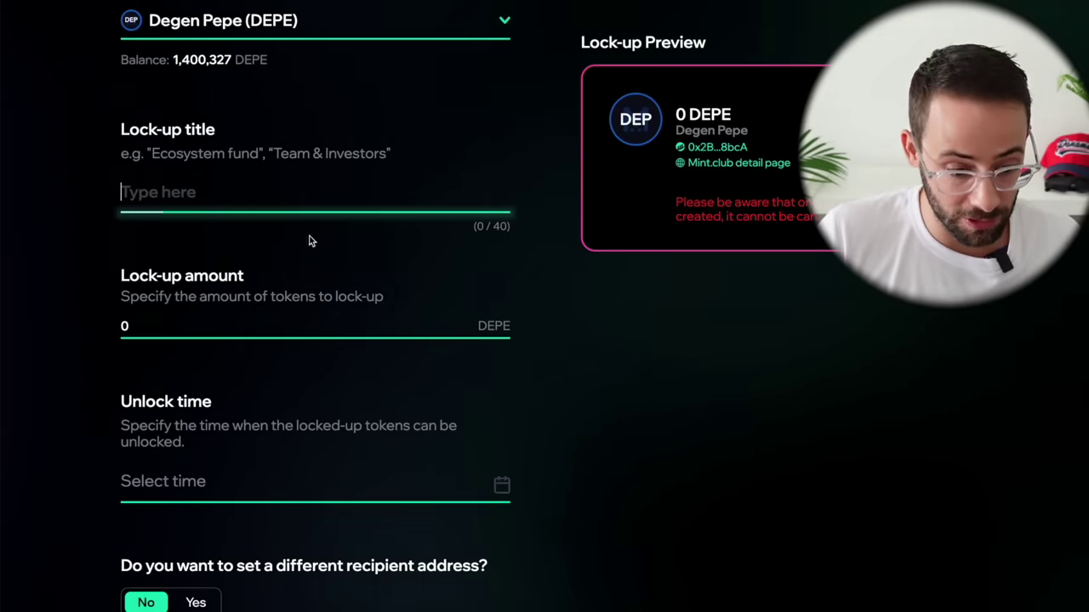
scroll(291, 285, up, 2)
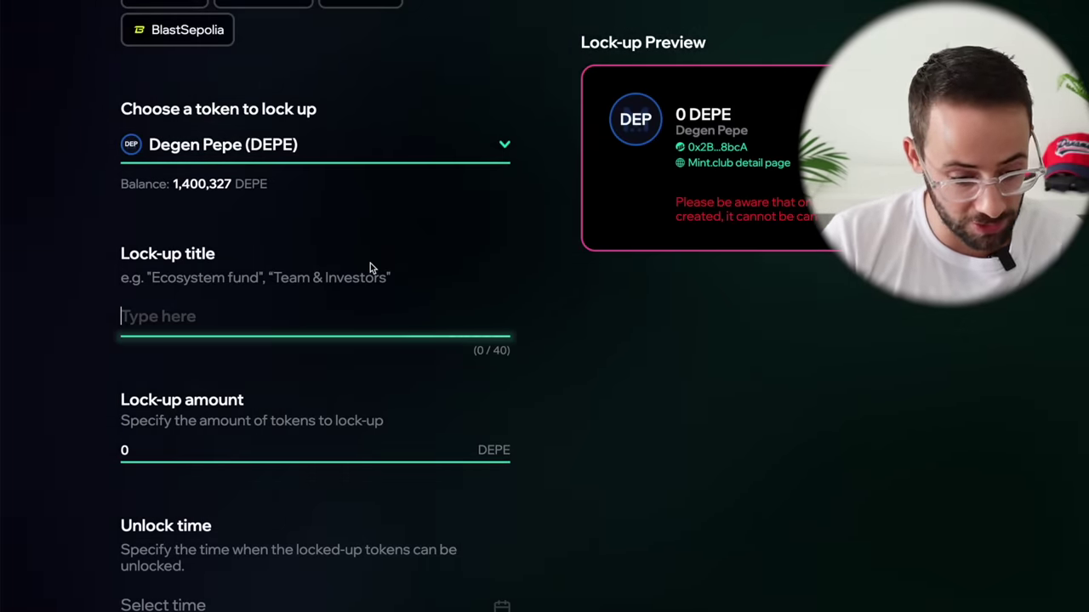
text(For Lolz)
Step: Lock 100,000 DEPE until Apr 6, 2024, approve it, and return to the dashboard
scroll(222, 340, down, 1)
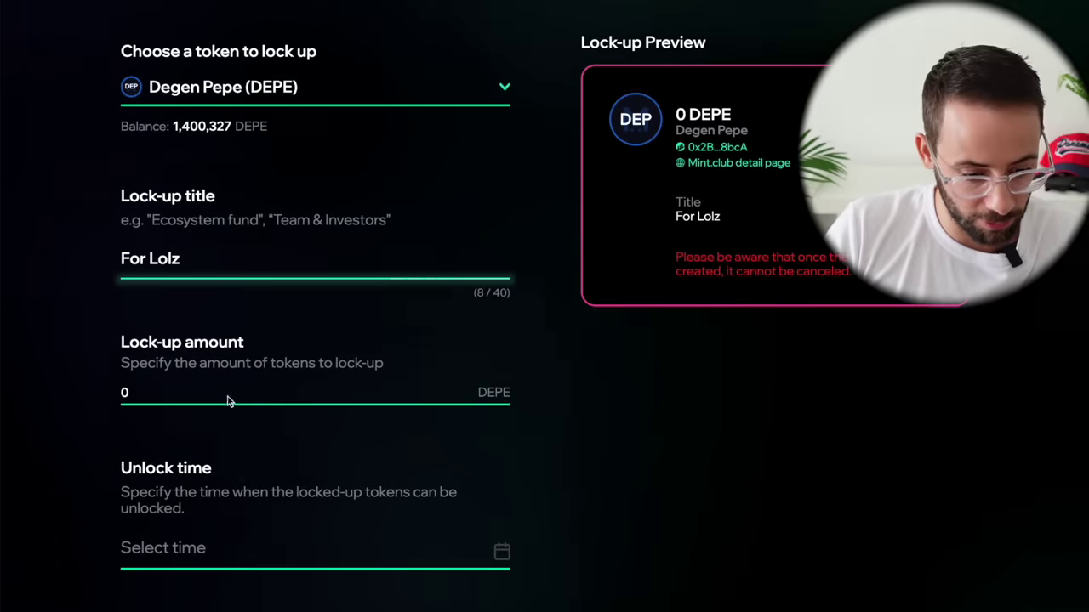
click(227, 401)
key(ctrl+a)
text(100,)
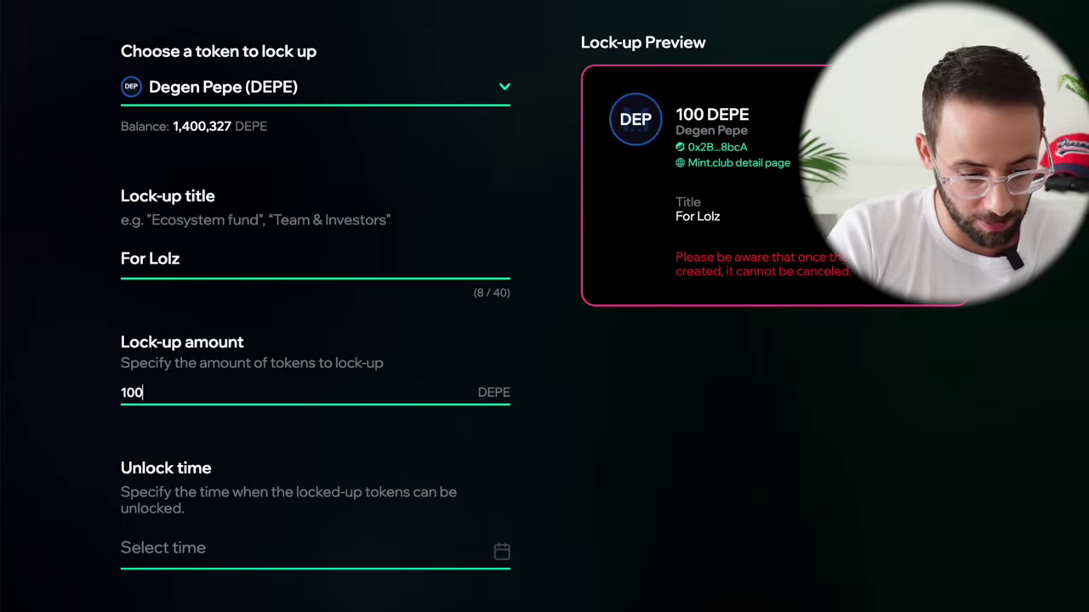
text(000)
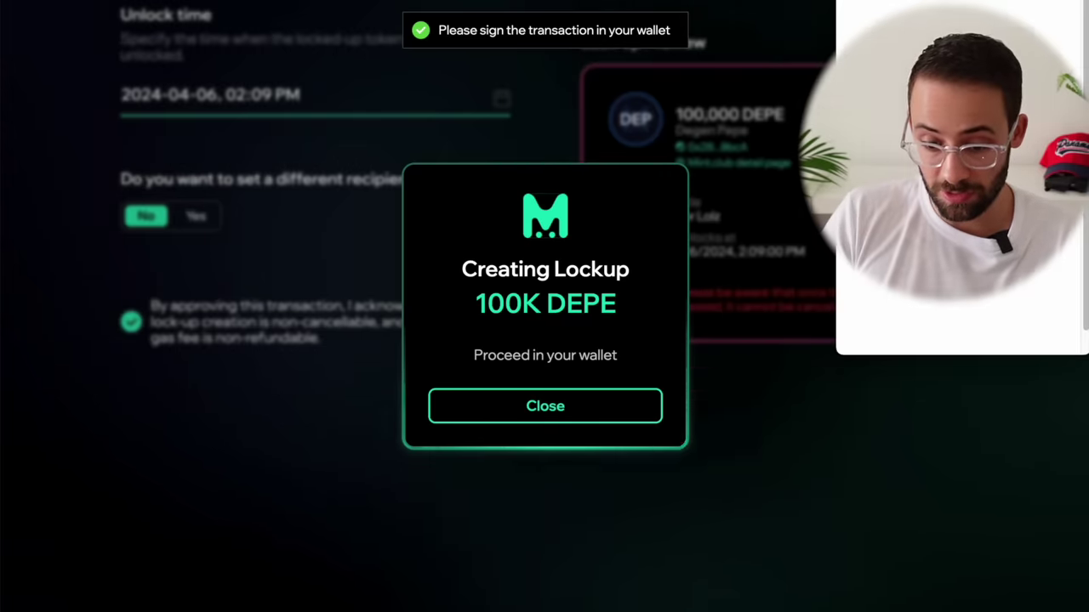
scroll(962, 374, down, 5)
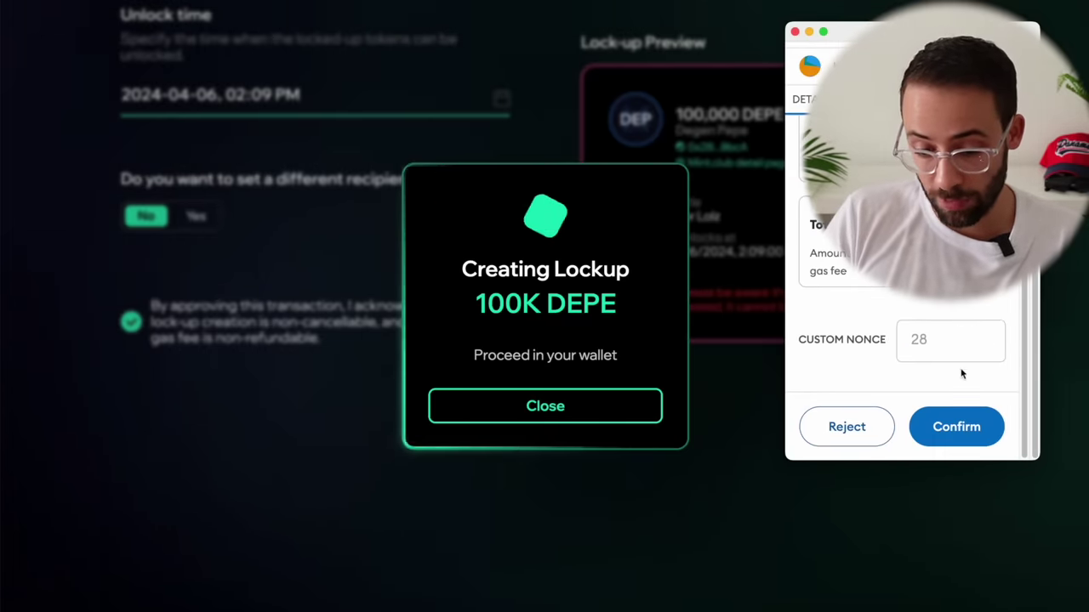
click(958, 426)
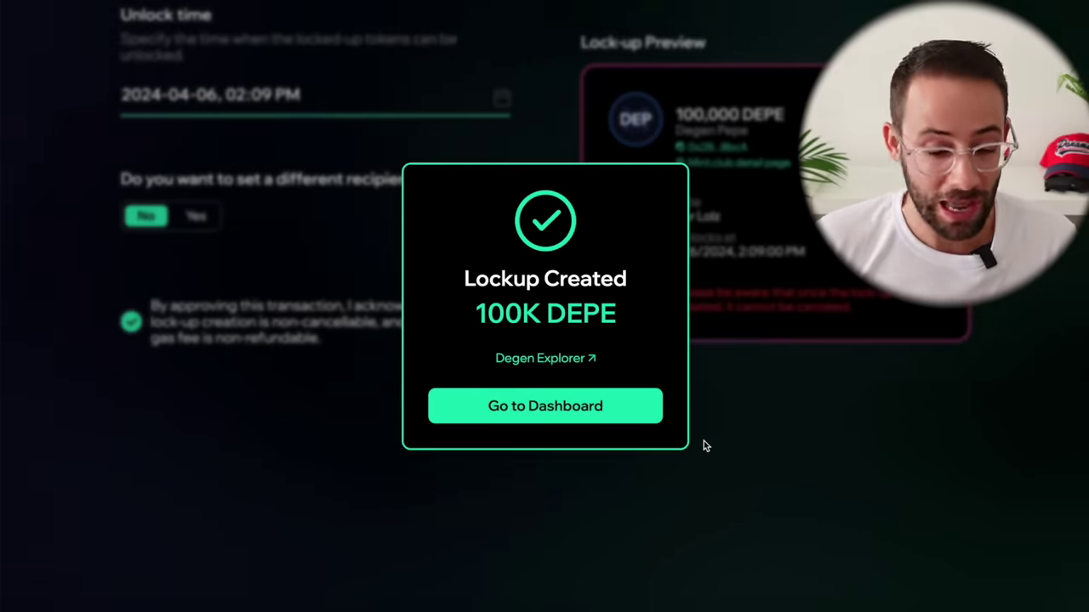
click(588, 410)
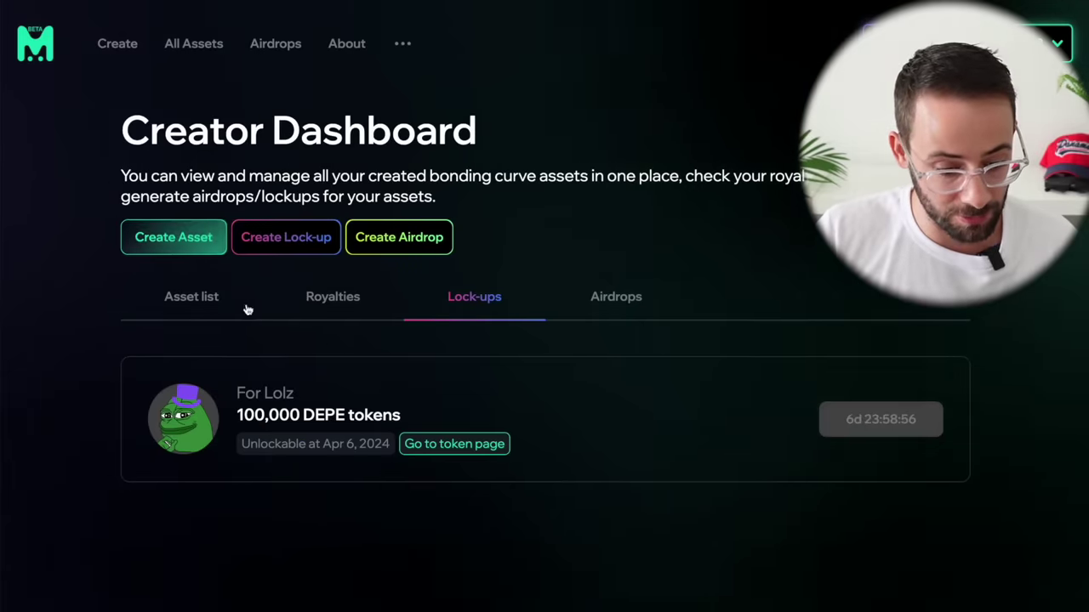
Step: Show the dashboard's airdrops: Cove OGs Only has 4 of 1,000 wallets claimed
scroll(247, 309, down, 2)
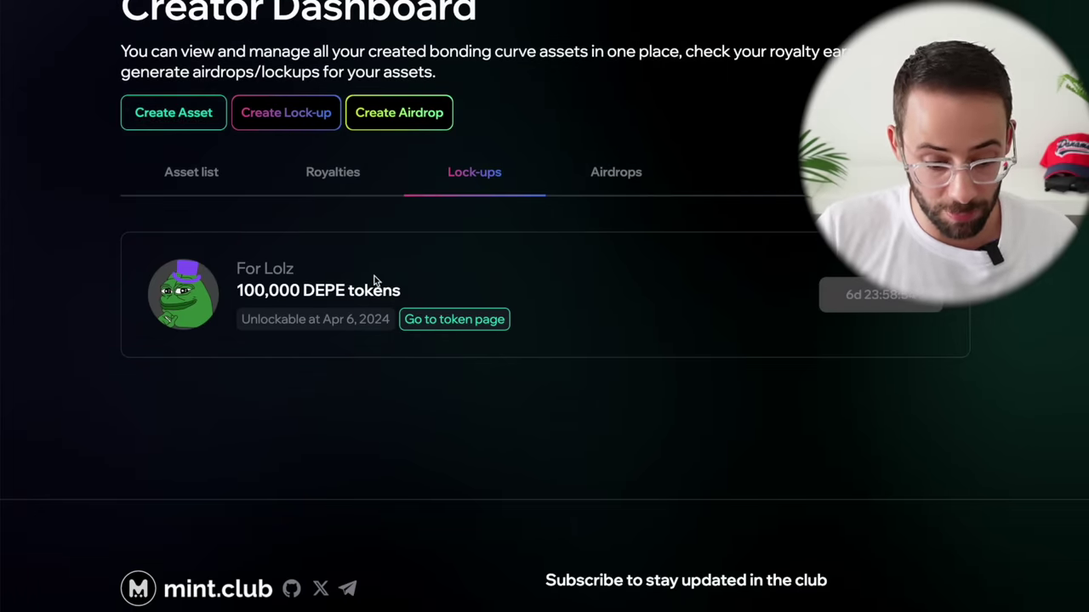
click(637, 177)
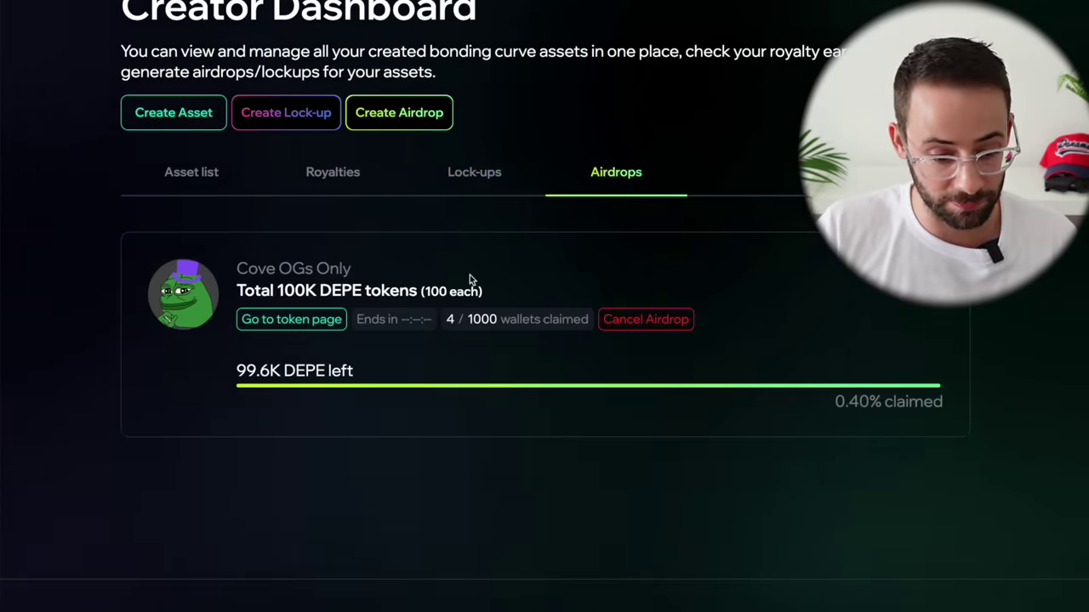